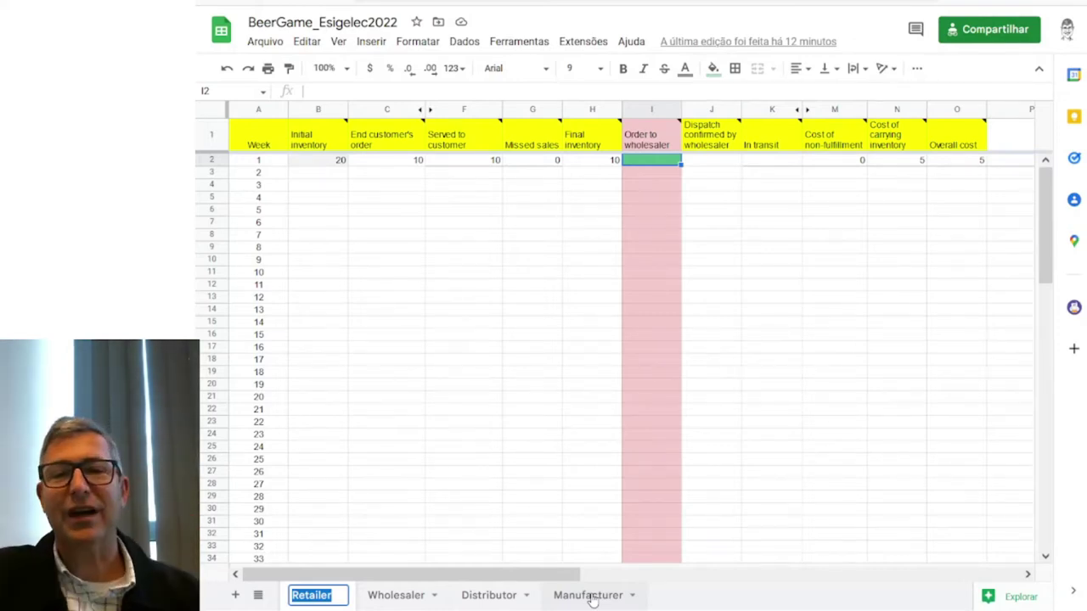
# - Look through the Distributor, Wholesaler and Retailer sheets, ending on the Manufacturer sheet
pyautogui.click(499, 597)
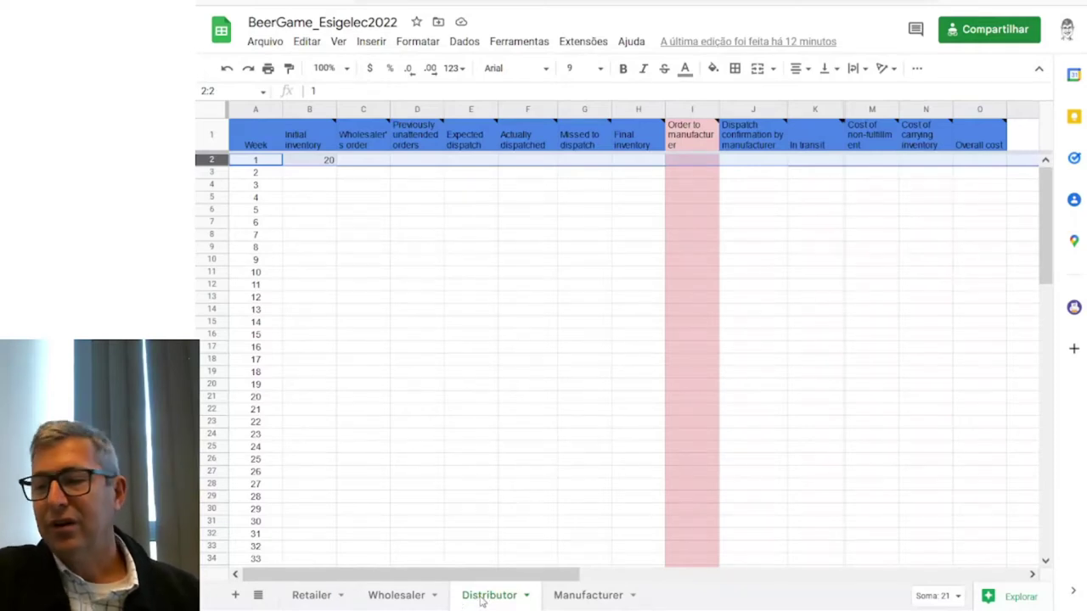
pyautogui.click(398, 597)
pyautogui.doubleClick(398, 596)
pyautogui.doubleClick(300, 596)
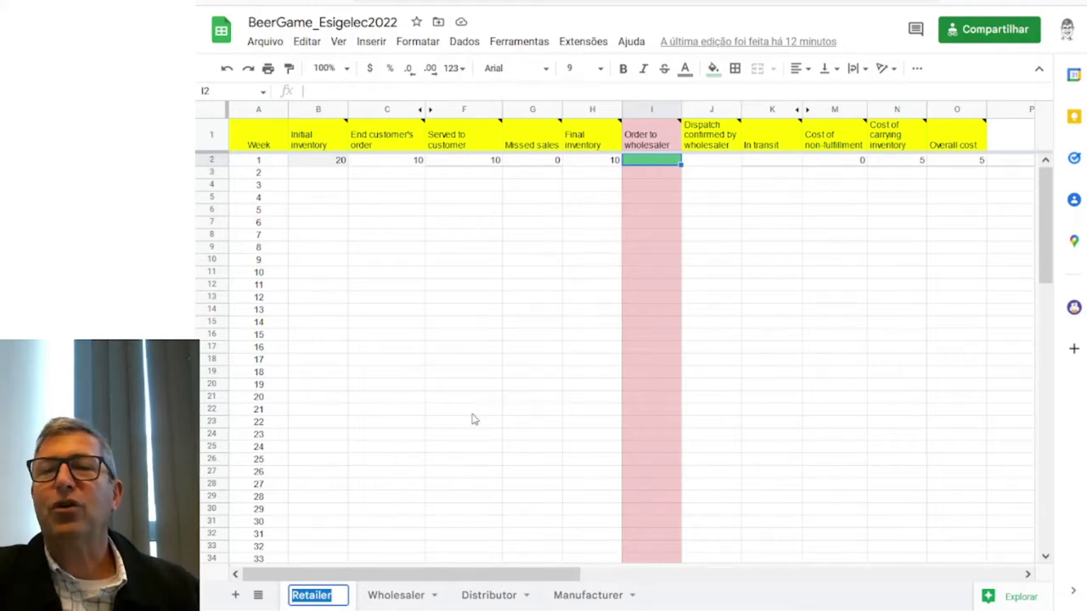
pyautogui.click(475, 597)
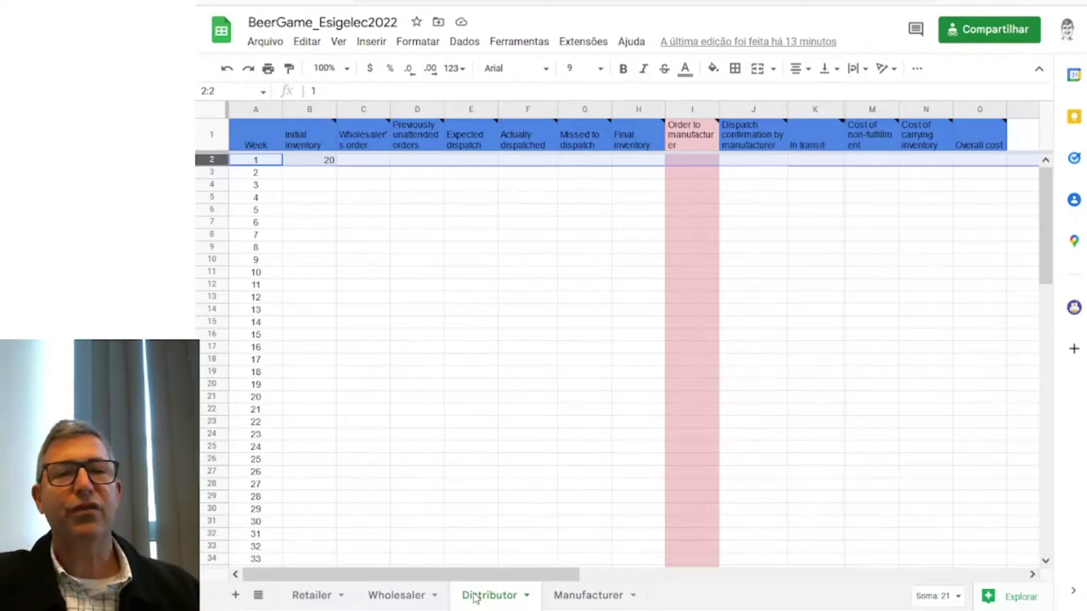
pyautogui.click(327, 598)
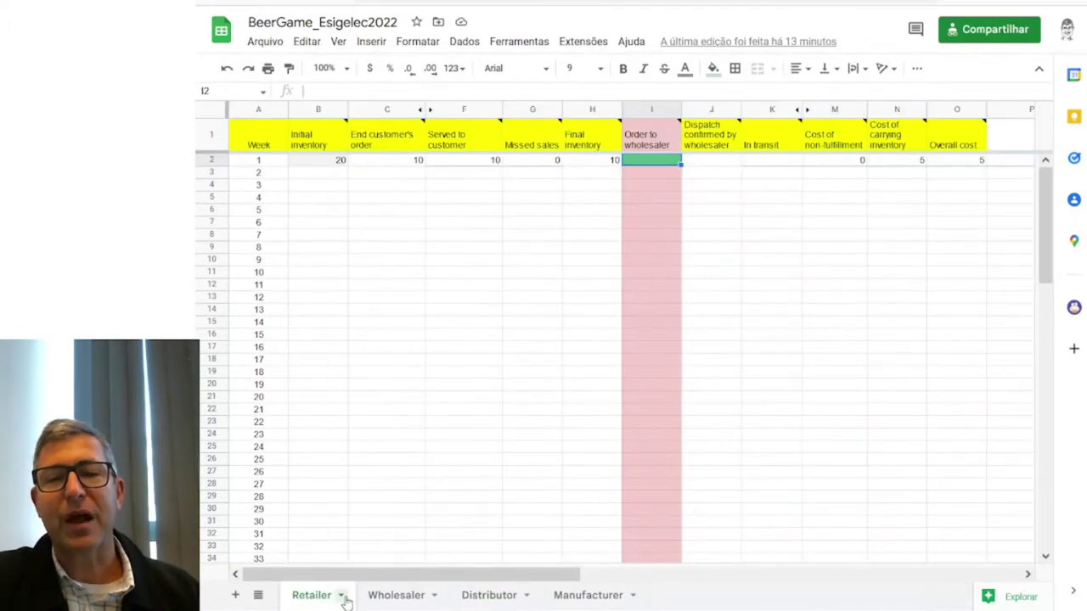
pyautogui.rightClick(407, 600)
pyautogui.click(489, 605)
pyautogui.rightClick(502, 601)
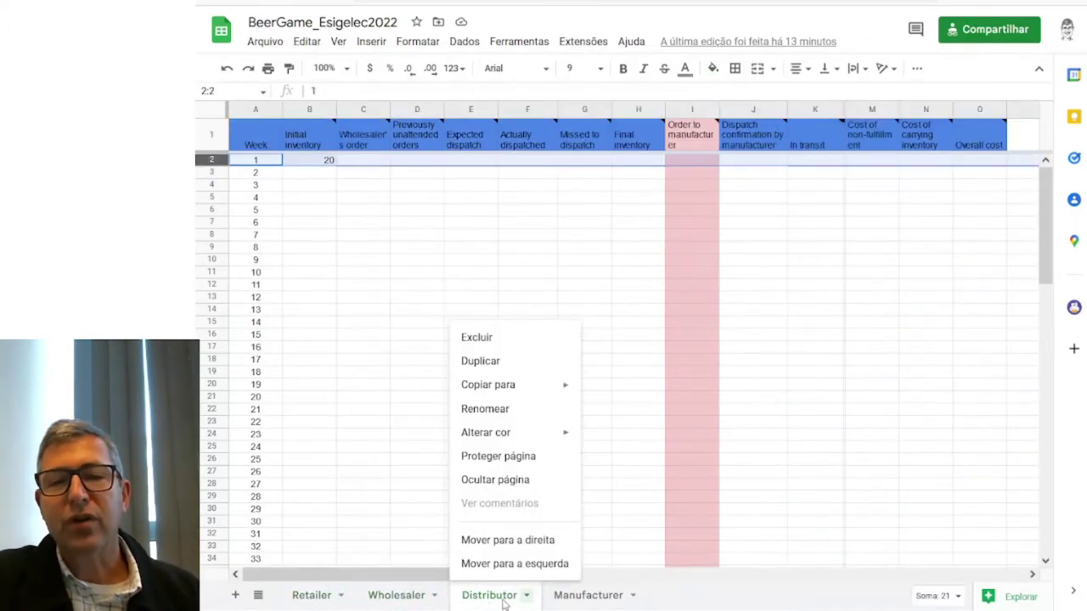
pyautogui.click(574, 600)
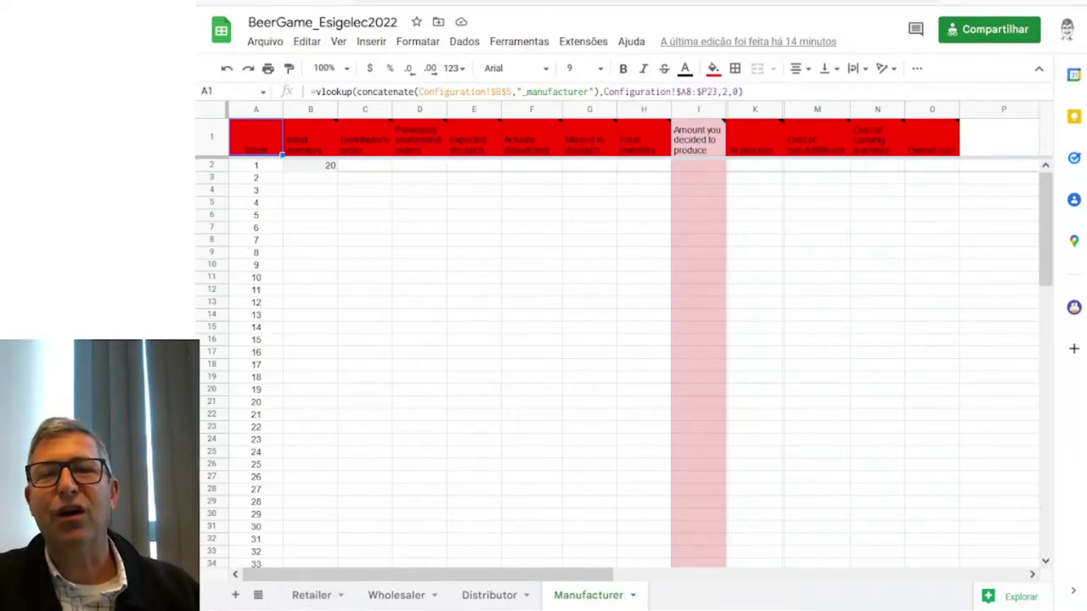
# - Examine the calculated cells of the Manufacturer sheet, including previously unattended orders and cost of non-fulfillment
pyautogui.click(424, 219)
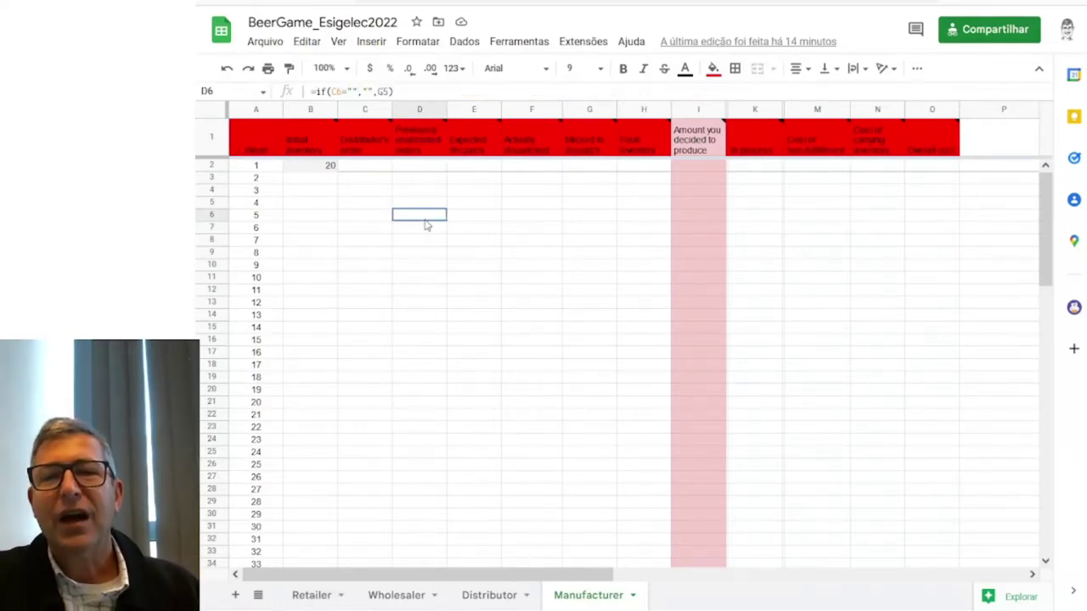
pyautogui.click(498, 191)
pyautogui.click(538, 216)
pyautogui.click(422, 278)
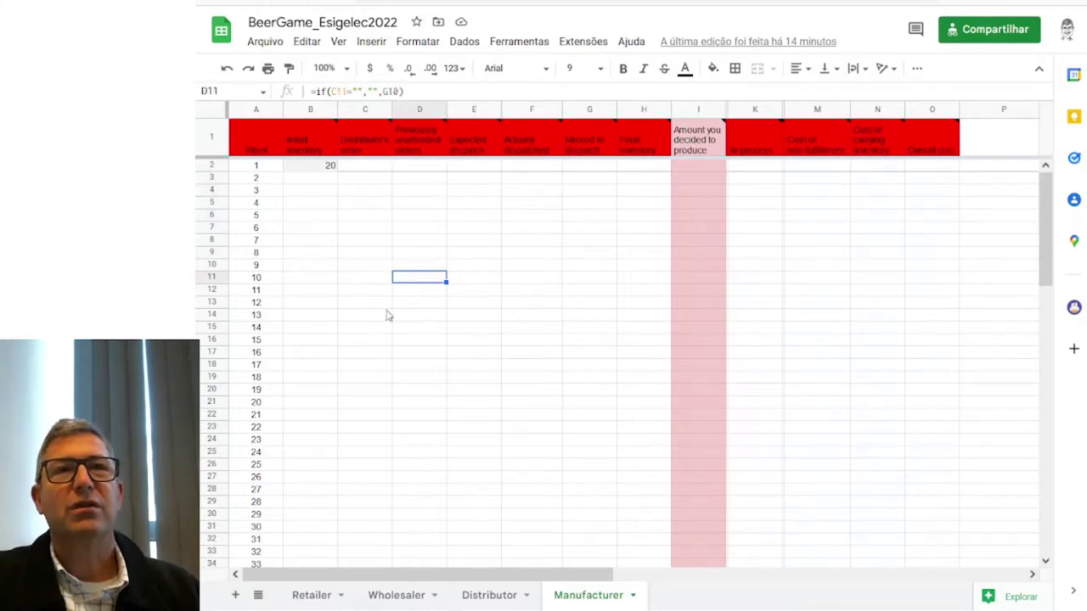
pyautogui.click(519, 341)
pyautogui.click(436, 341)
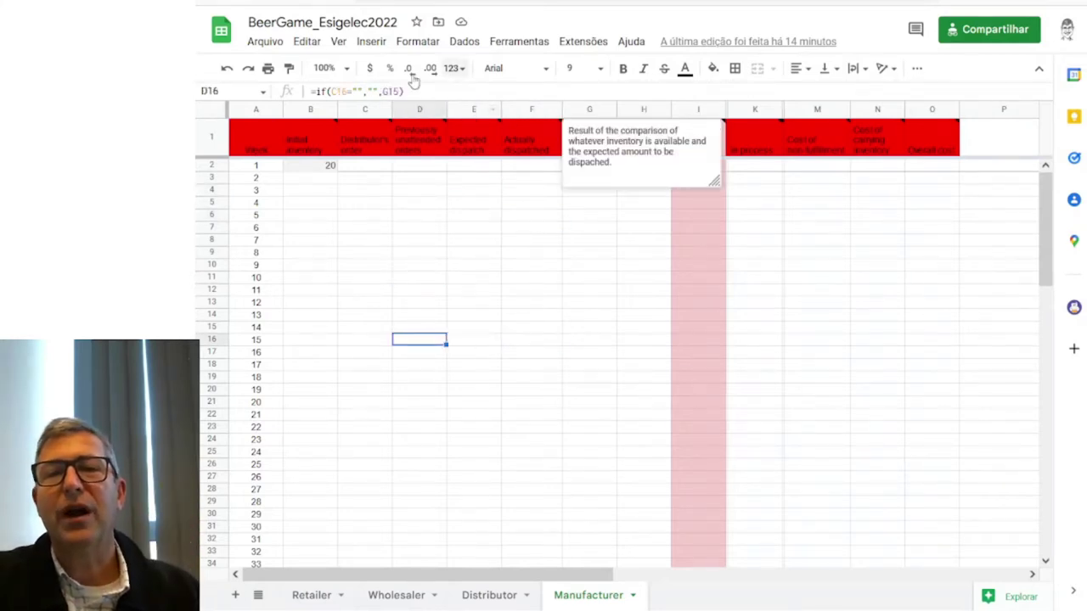
pyautogui.click(815, 290)
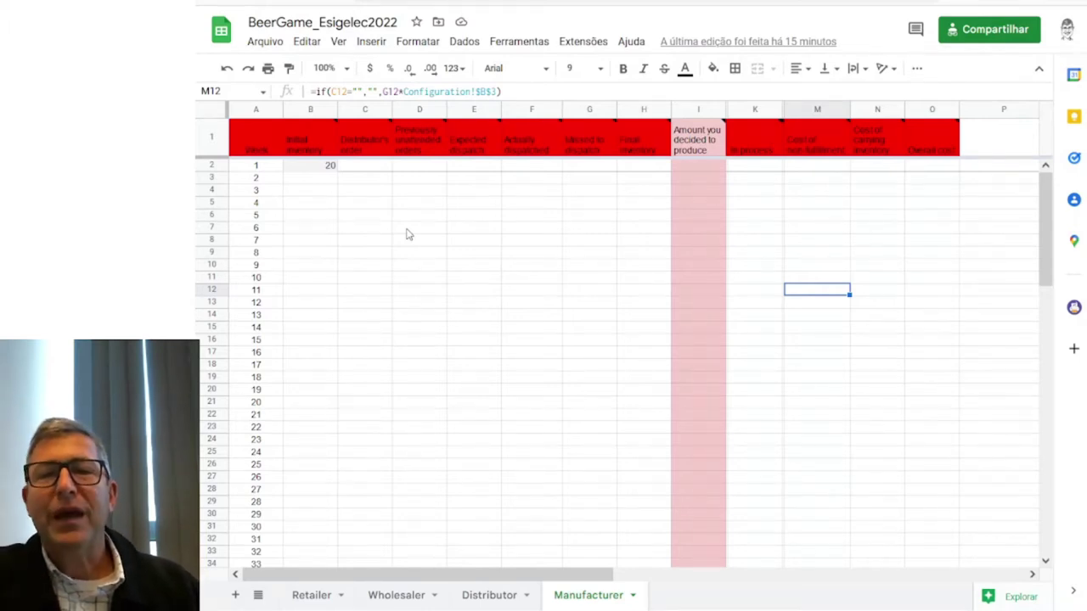
pyautogui.click(406, 234)
pyautogui.click(811, 281)
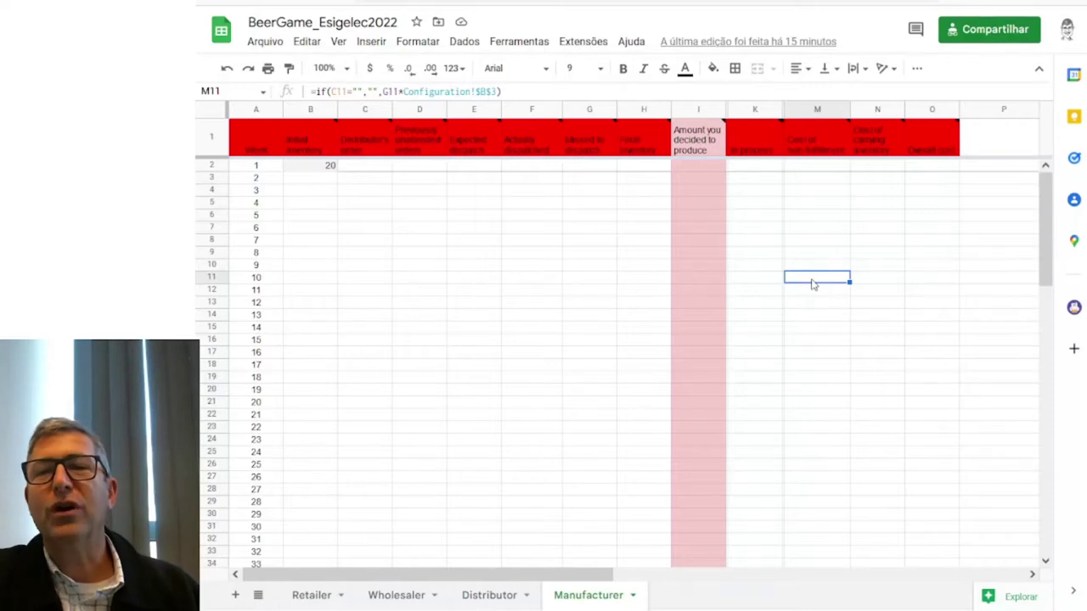
# - Read the note on the Manufacturer's "Amount you decided to produce" column and examine its input cells
pyautogui.moveTo(704, 144)
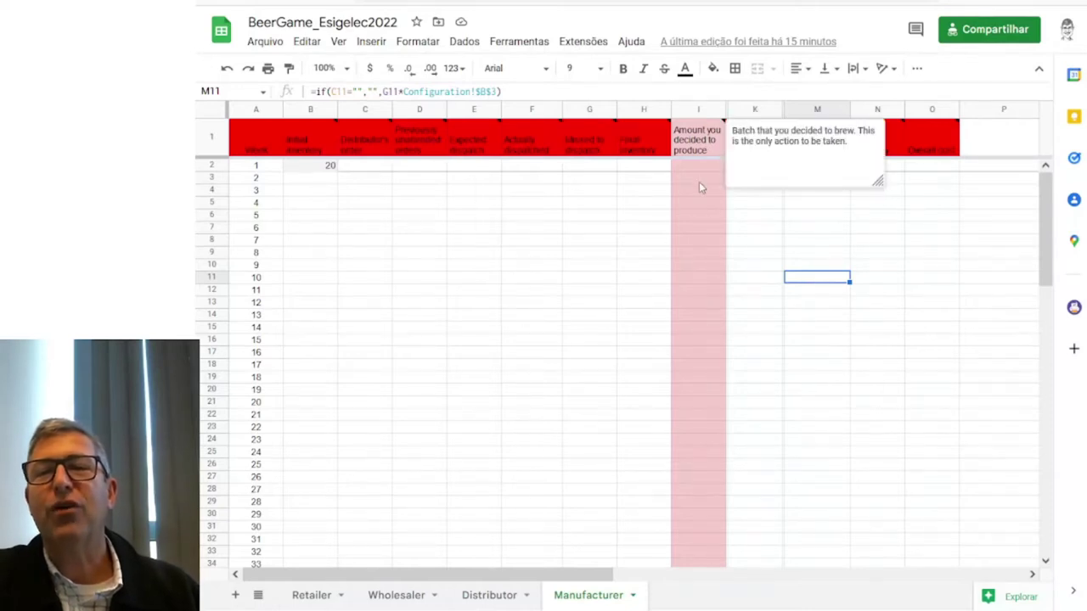
pyautogui.click(699, 168)
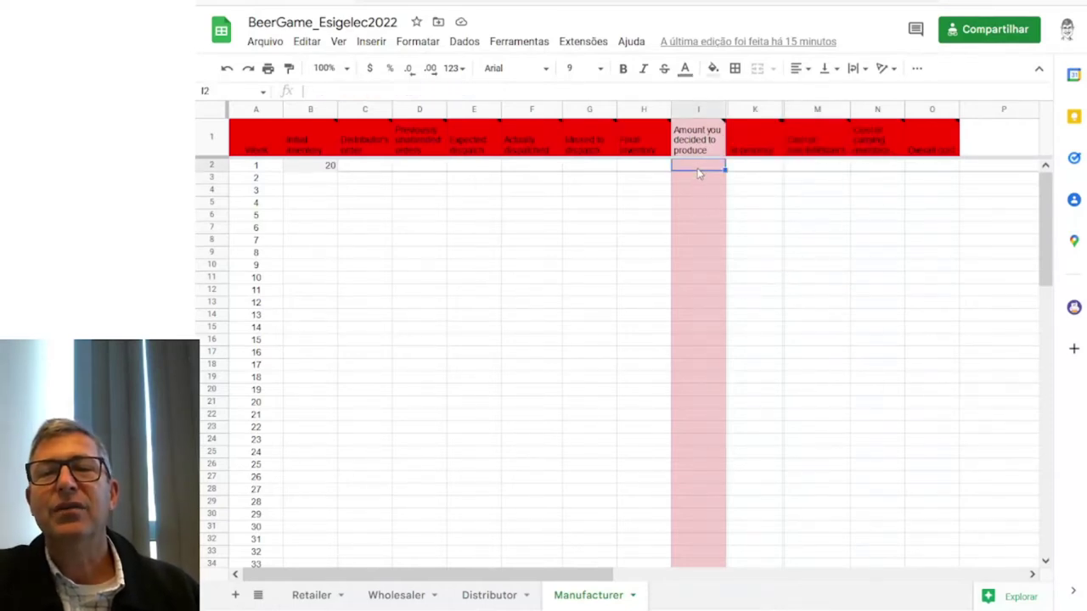
pyautogui.click(694, 111)
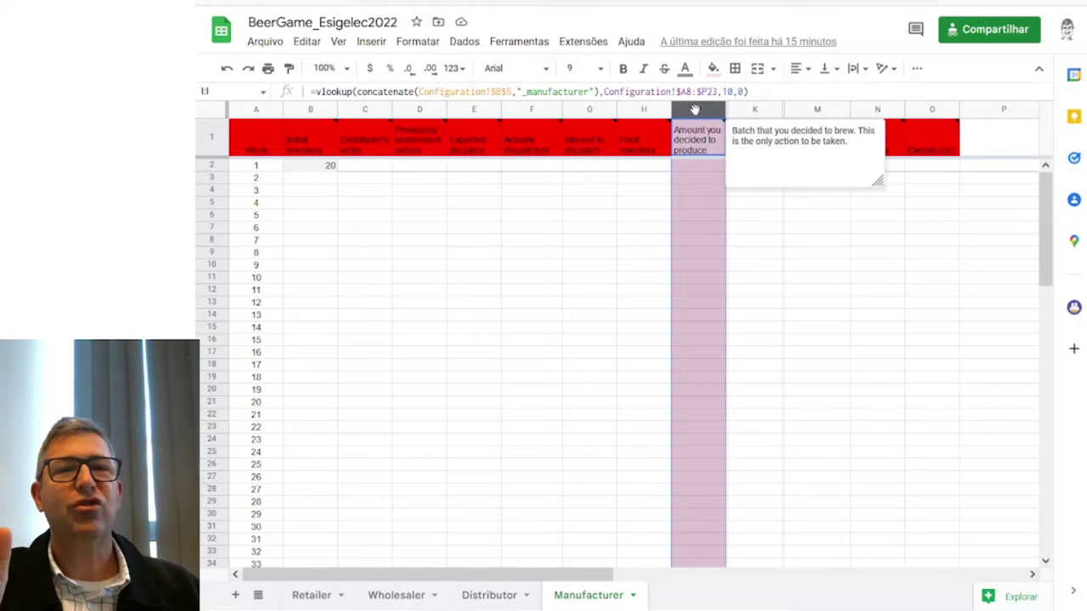
pyautogui.click(690, 178)
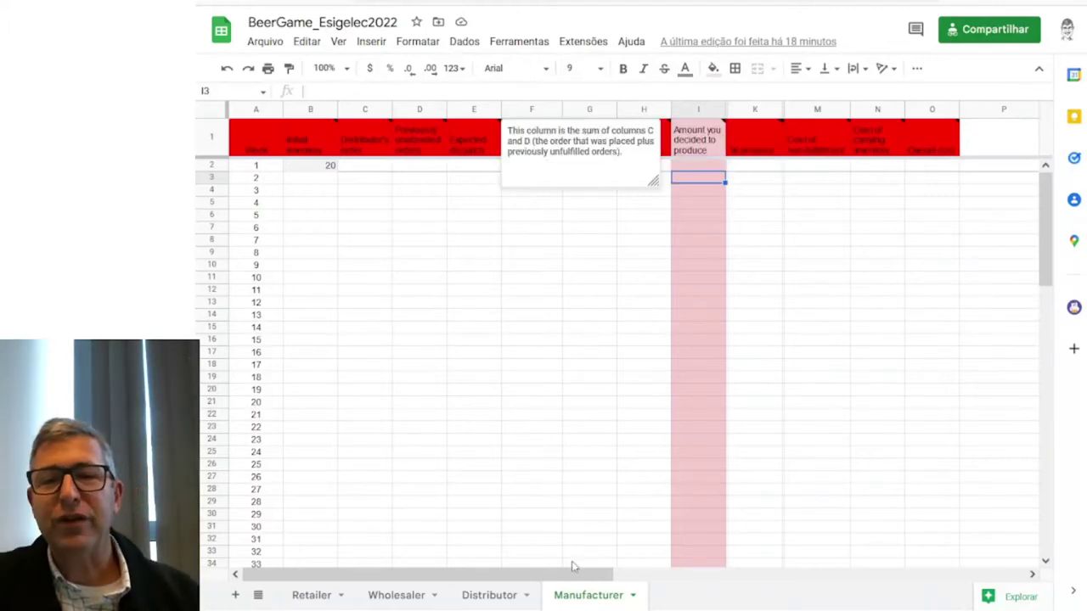
# - View the Distributor sheet, and inspect the week 1 initial inventory and retailer's order on the Wholesaler sheet
pyautogui.doubleClick(495, 596)
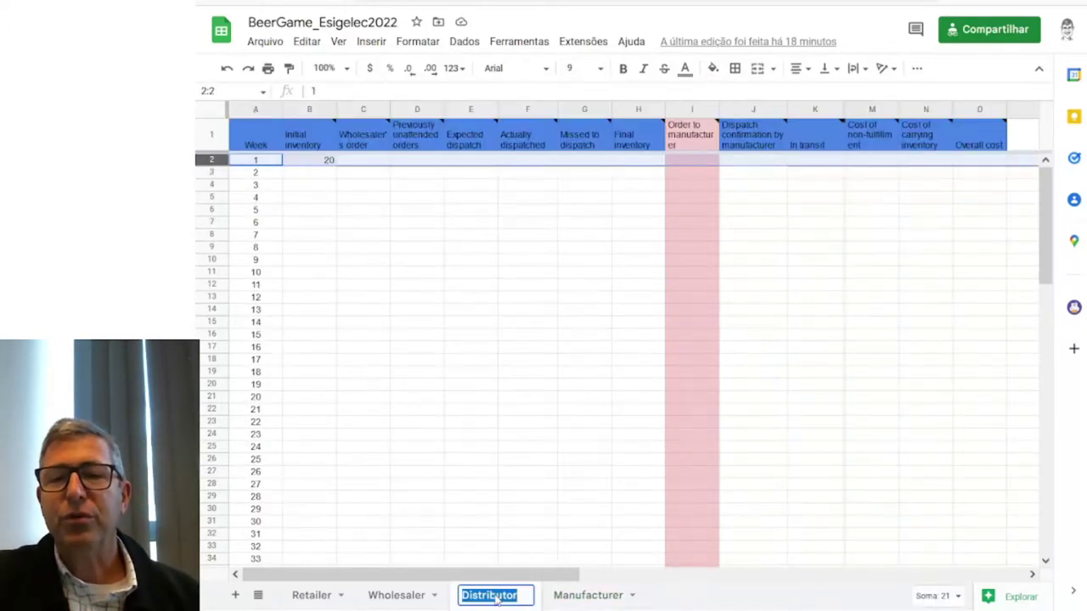
pyautogui.doubleClick(403, 598)
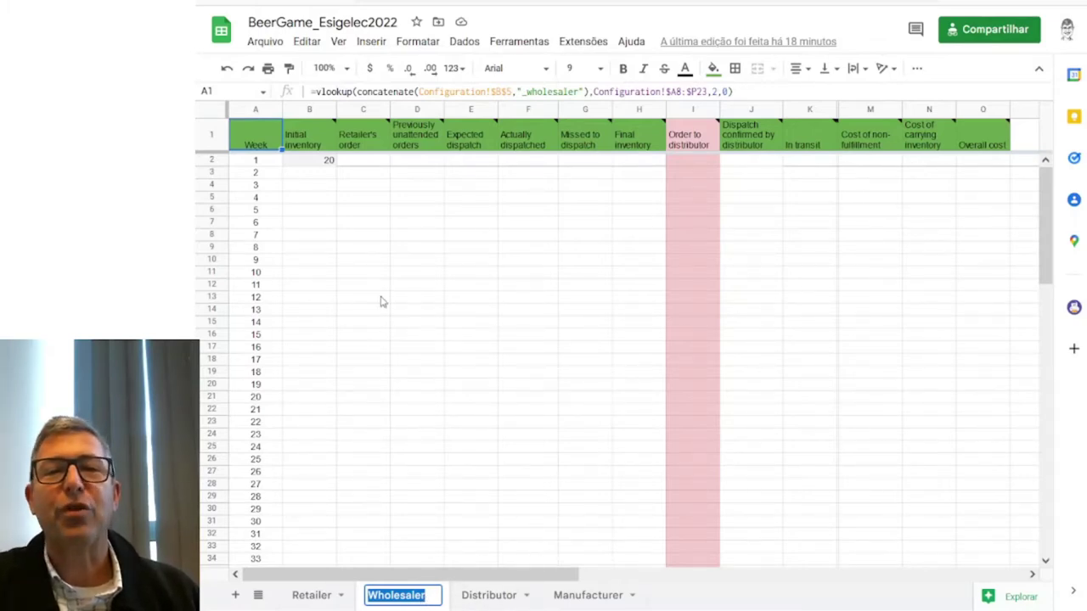
pyautogui.click(311, 164)
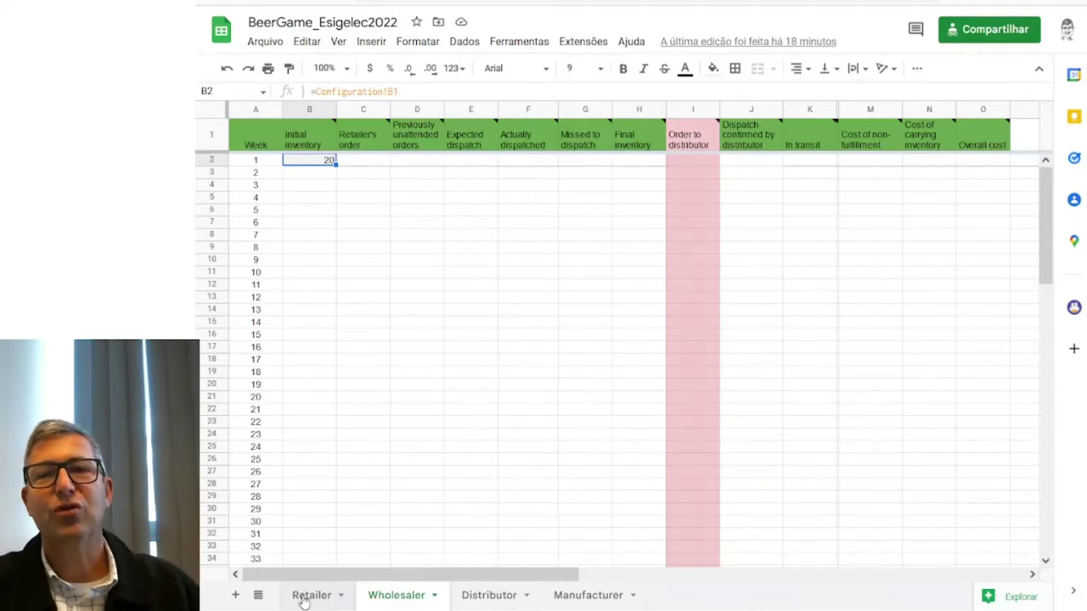
pyautogui.click(363, 158)
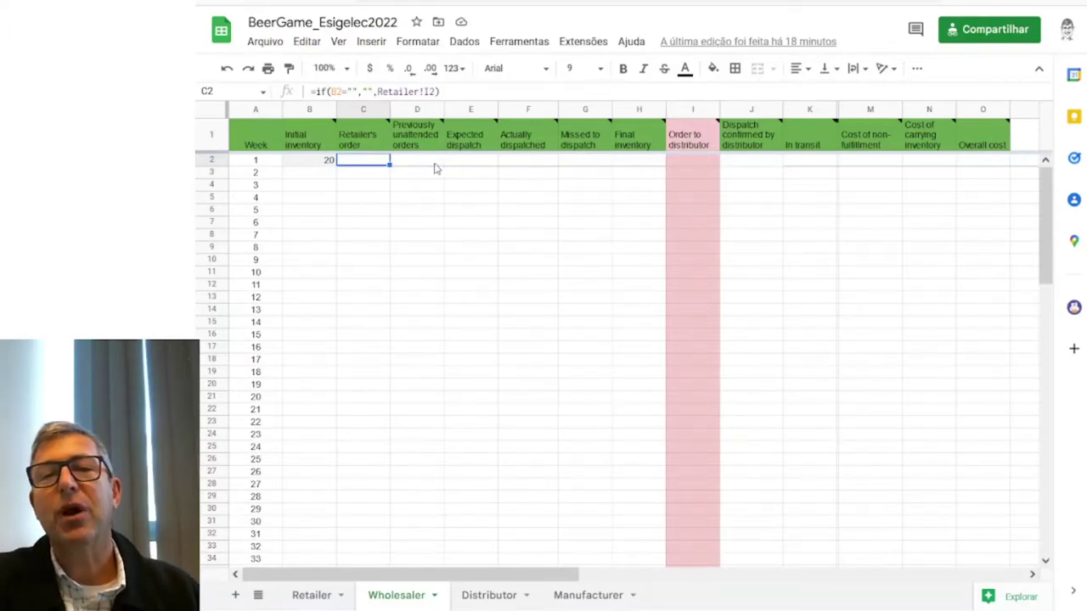
# - Try an order to the wholesaler of 30 for week 1 on the Retailer sheet, and clear the entry
pyautogui.click(311, 596)
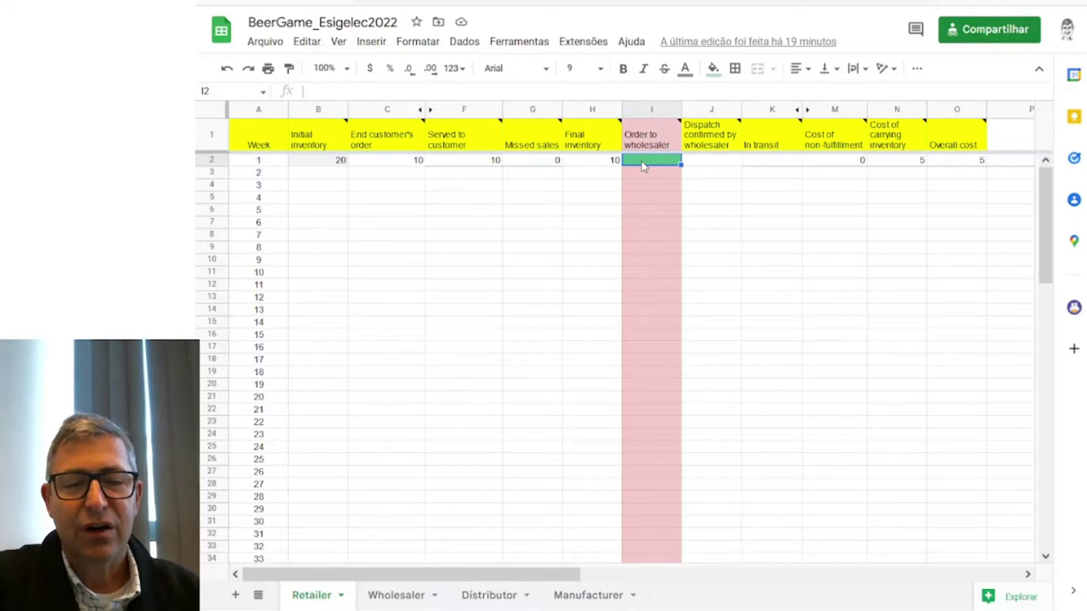
pyautogui.write('30')
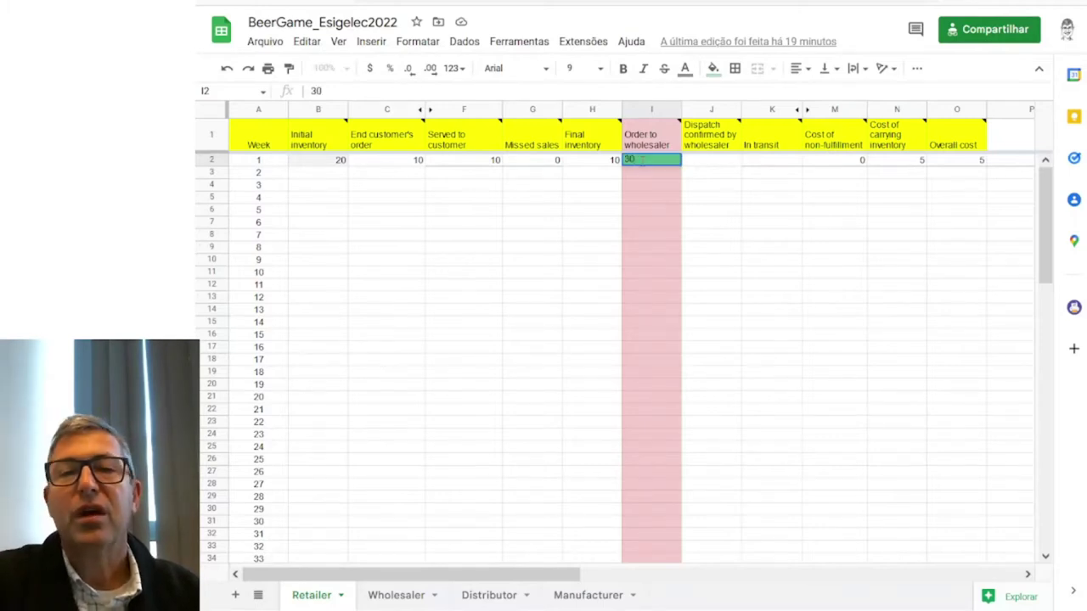
pyautogui.click(325, 167)
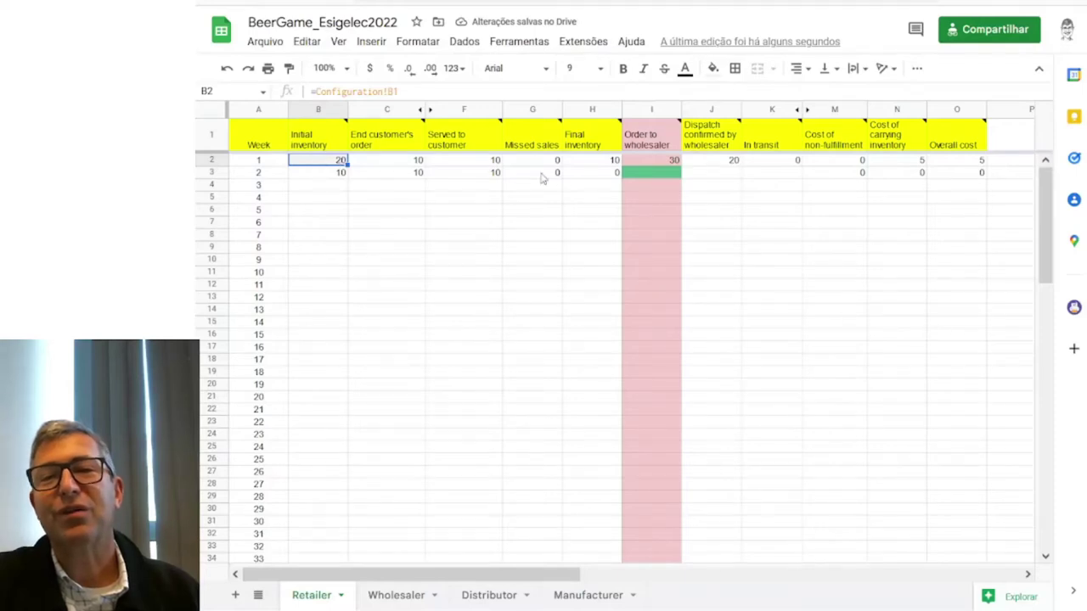
pyautogui.click(665, 163)
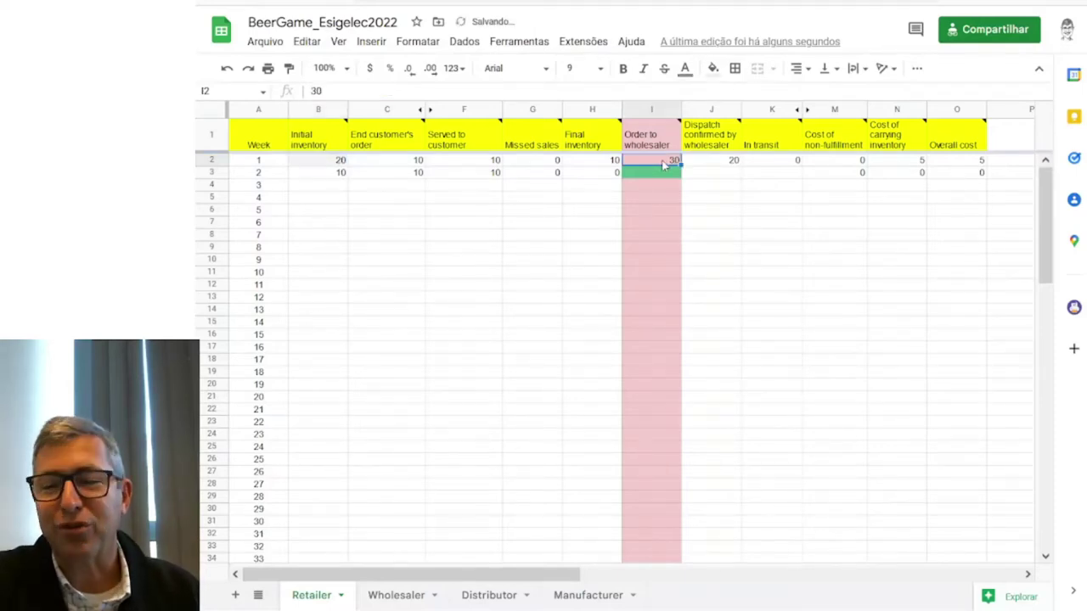
pyautogui.press('Delete')
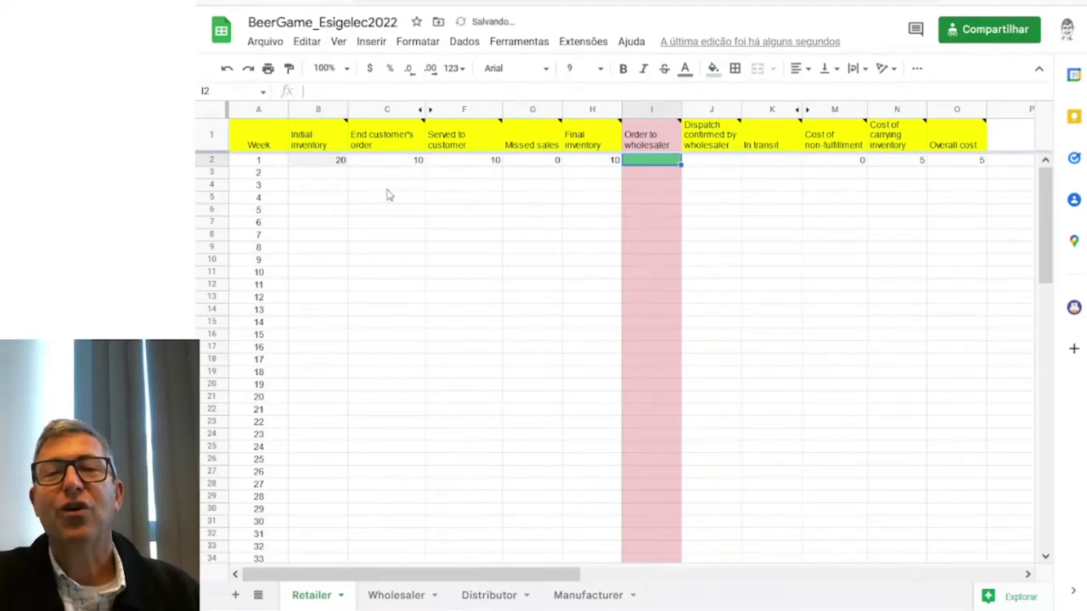
# - Inspect the Retailer's week 1 initial inventory, end customer's order, served to customer and final inventory cells
pyautogui.click(328, 163)
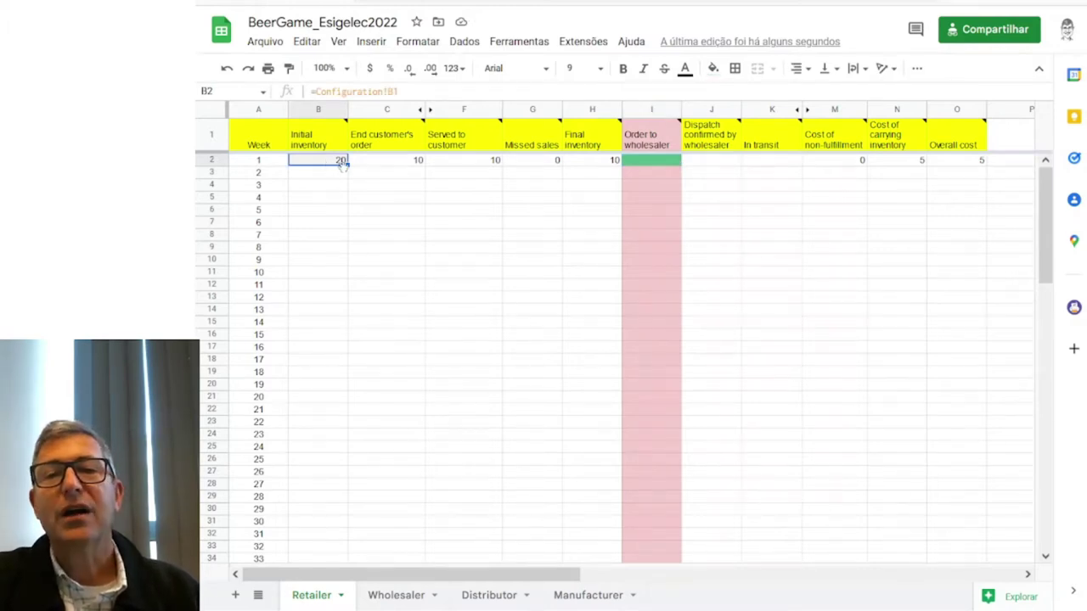
pyautogui.click(384, 163)
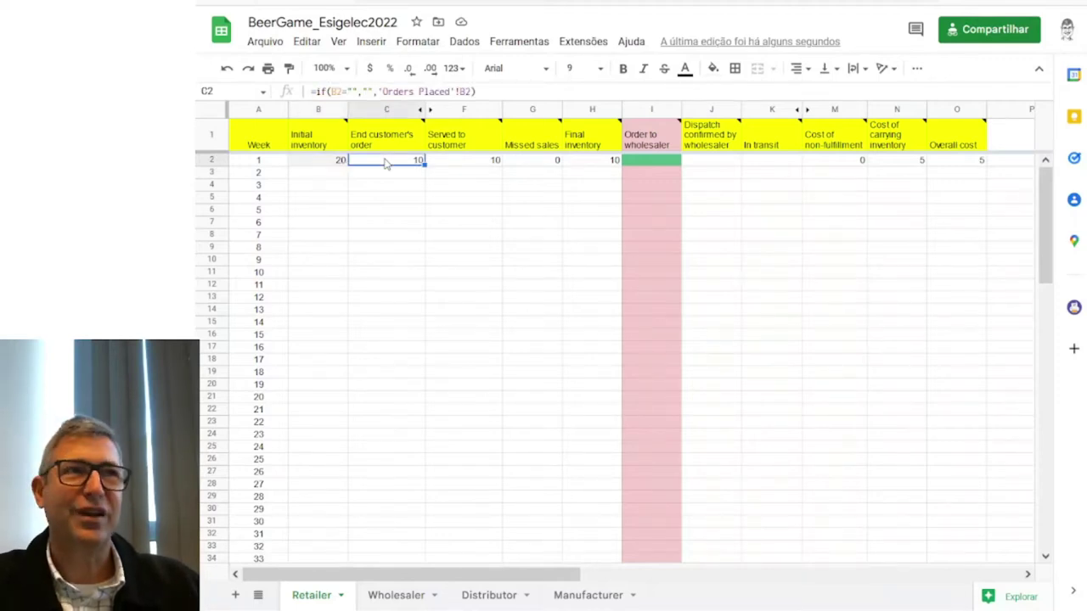
pyautogui.click(466, 166)
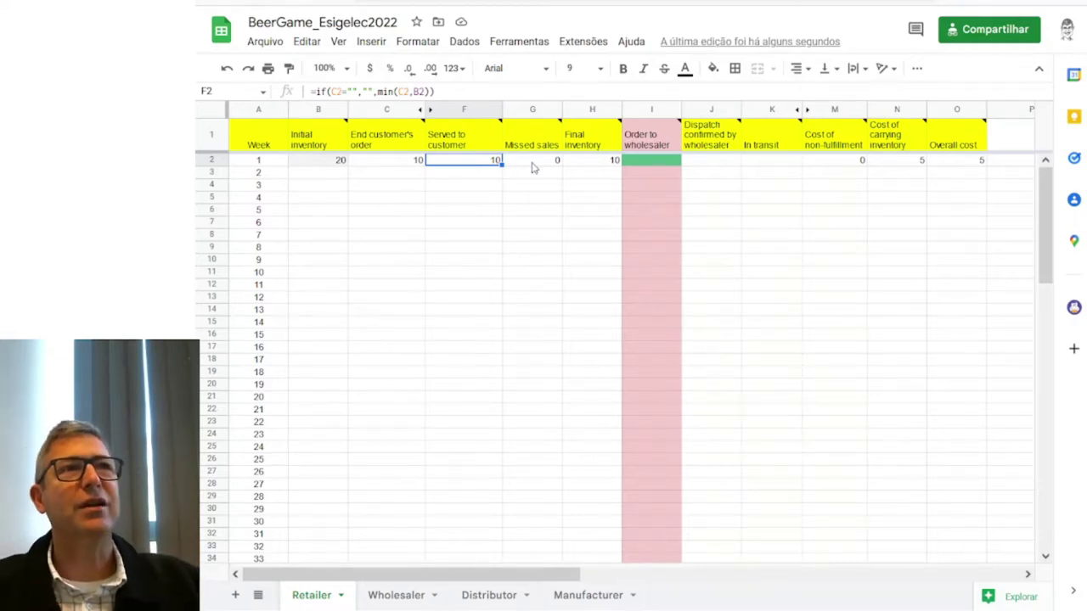
pyautogui.click(591, 164)
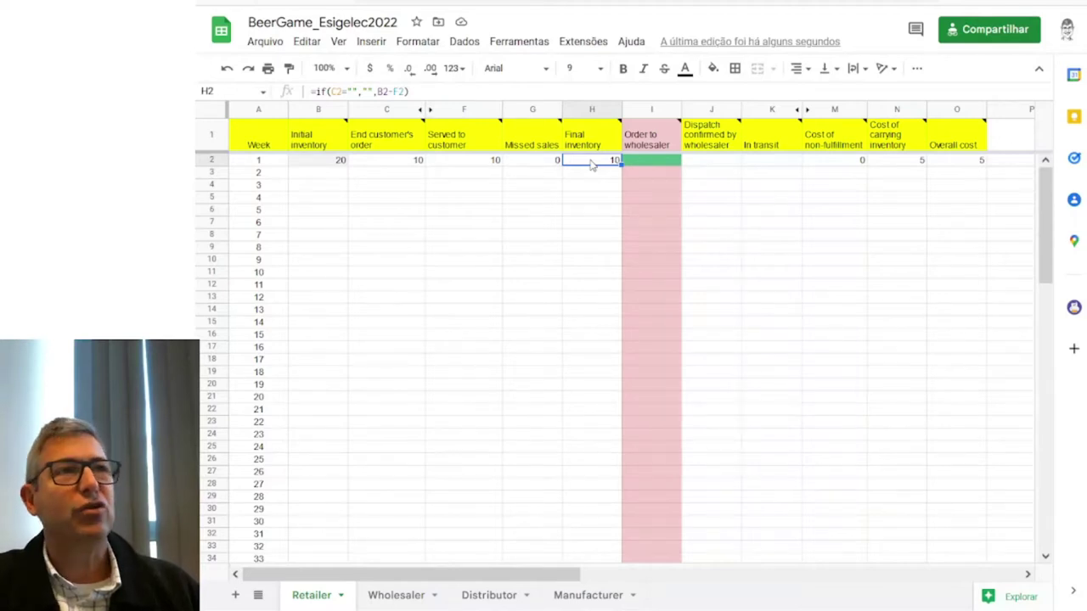
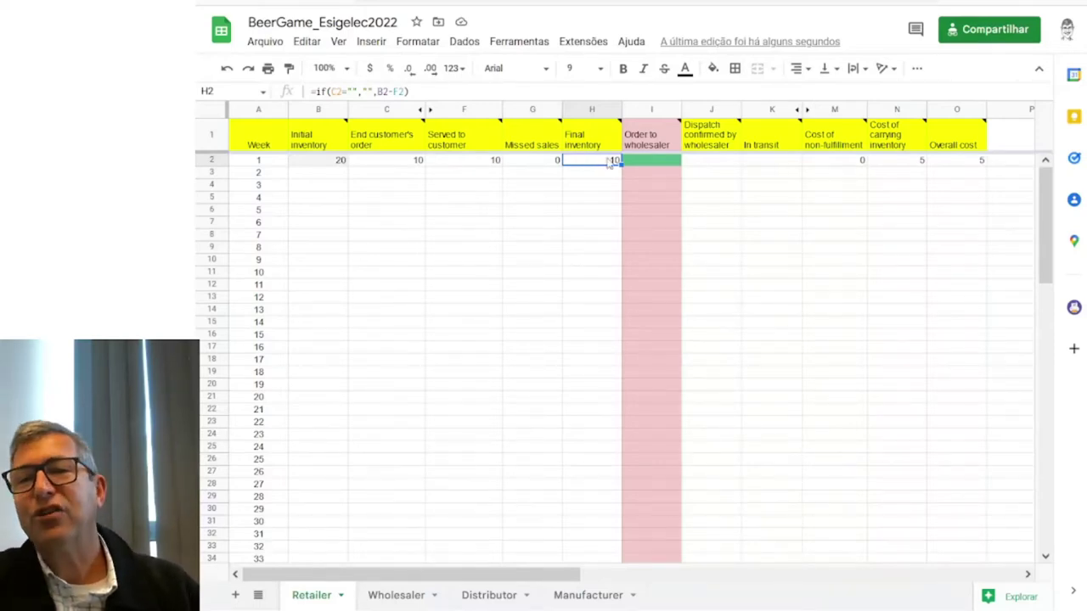
# - Enter 10 as the Retailer's week 1 order to the wholesaler
pyautogui.click(645, 163)
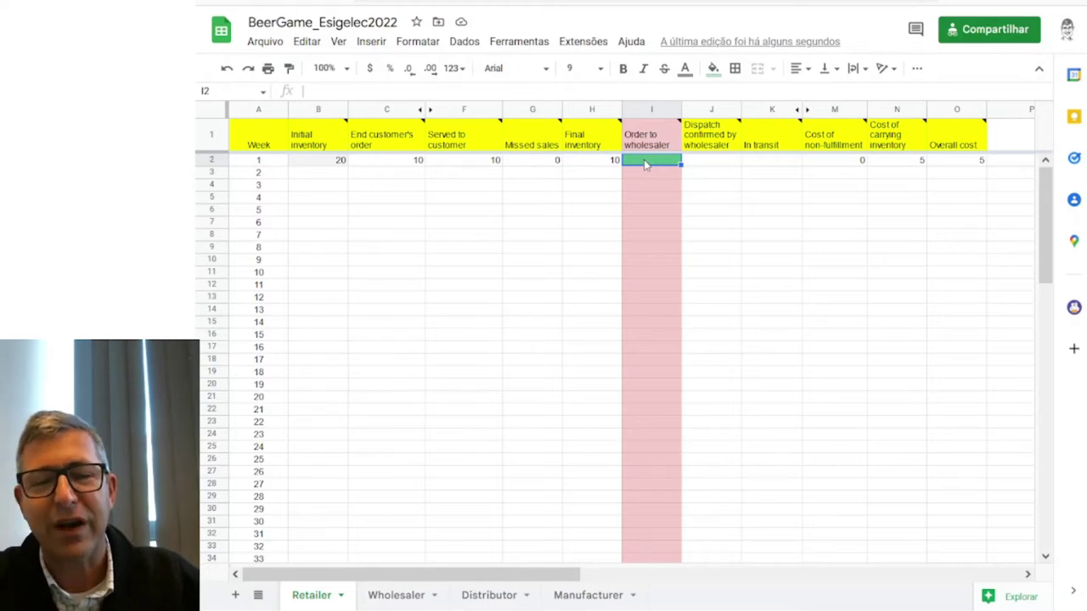
pyautogui.write('10')
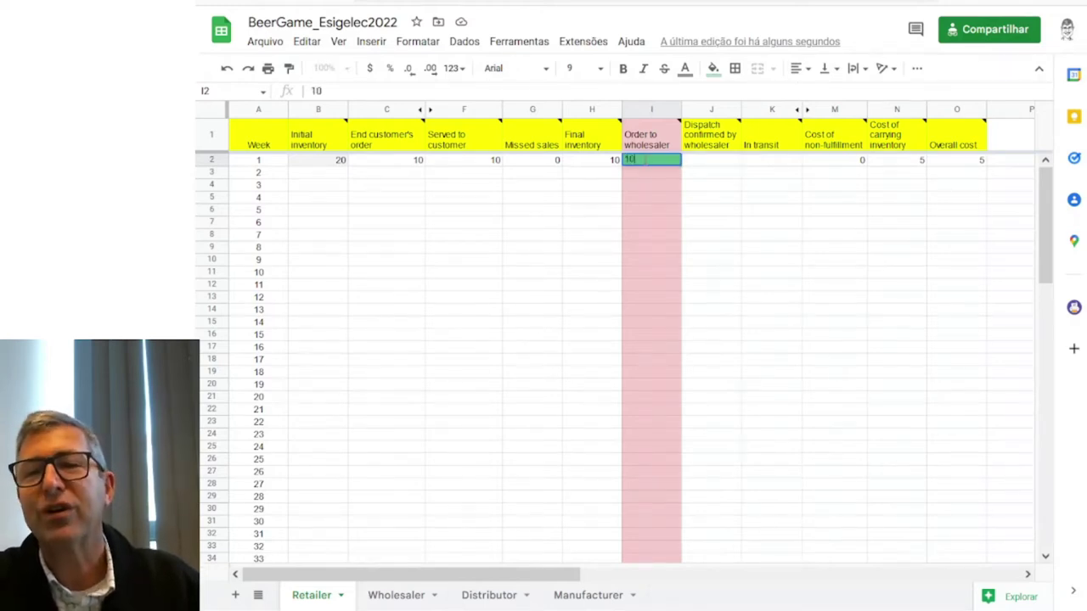
pyautogui.press('Return')
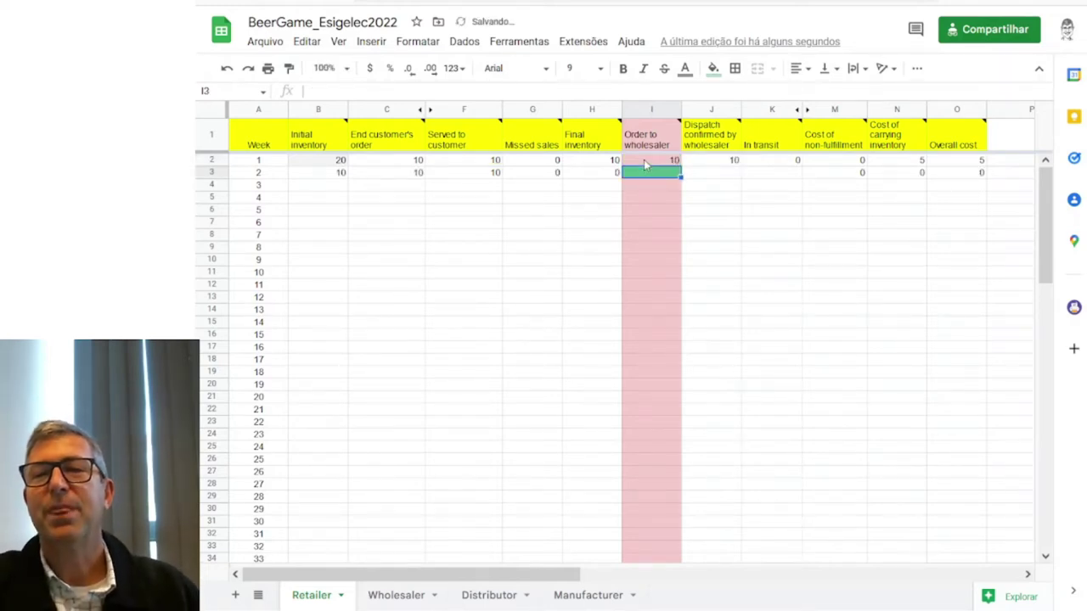
# - Check the Retailer's week 1 order, and read the "In transit" column's note and its week 1 cell
pyautogui.click(654, 165)
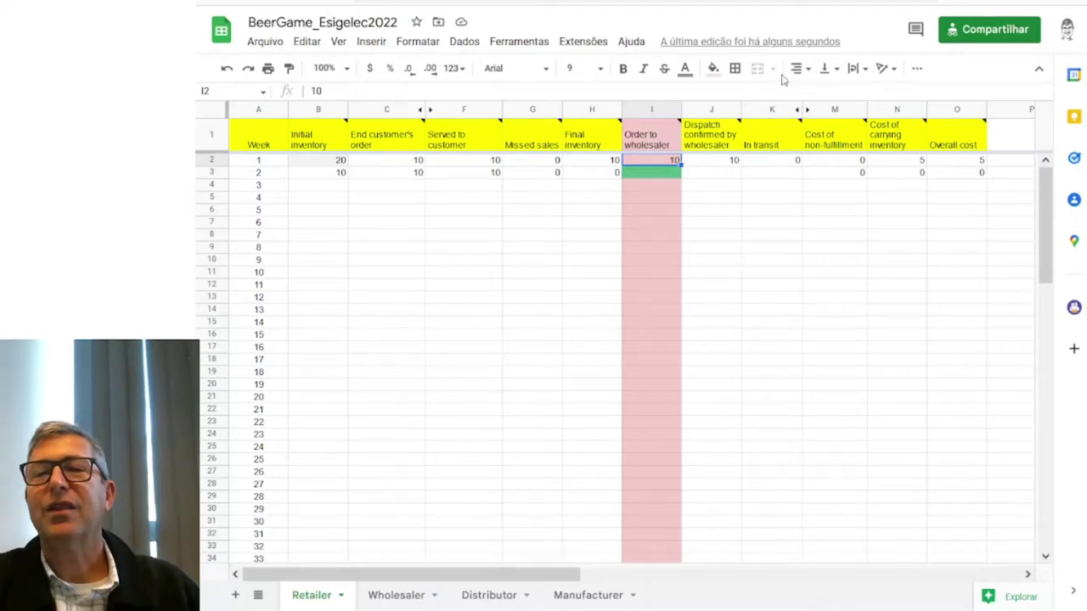
pyautogui.moveTo(774, 149)
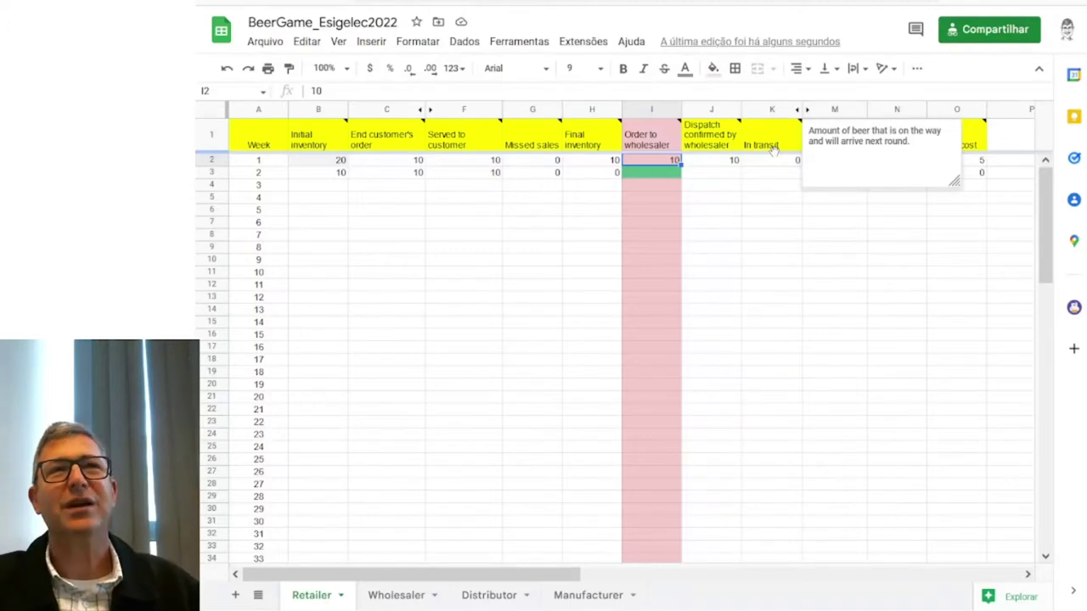
pyautogui.click(778, 162)
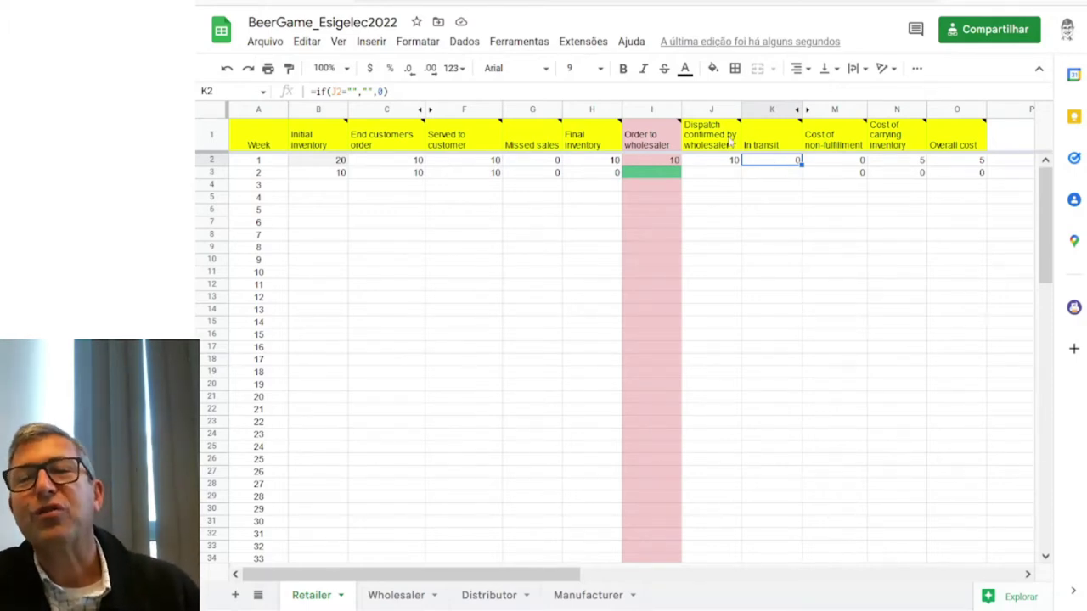
# - Inspect the Retailer's week 1 dispatch confirmed by wholesaler, cost of non-fulfillment, cost of carrying inventory and final inventory cells
pyautogui.moveTo(719, 148)
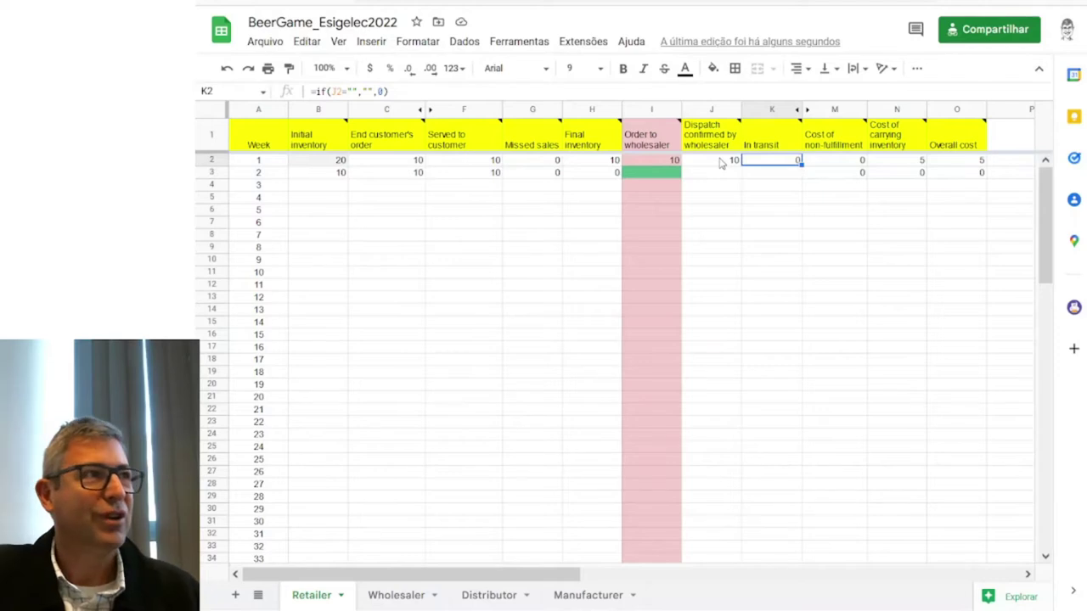
pyautogui.click(719, 163)
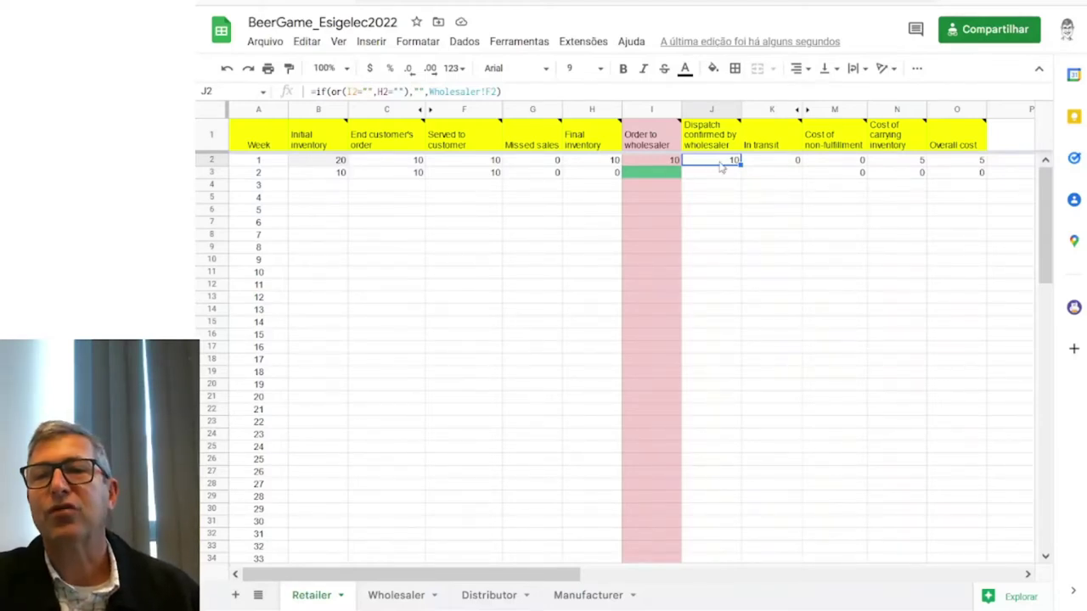
pyautogui.click(854, 162)
pyautogui.click(910, 165)
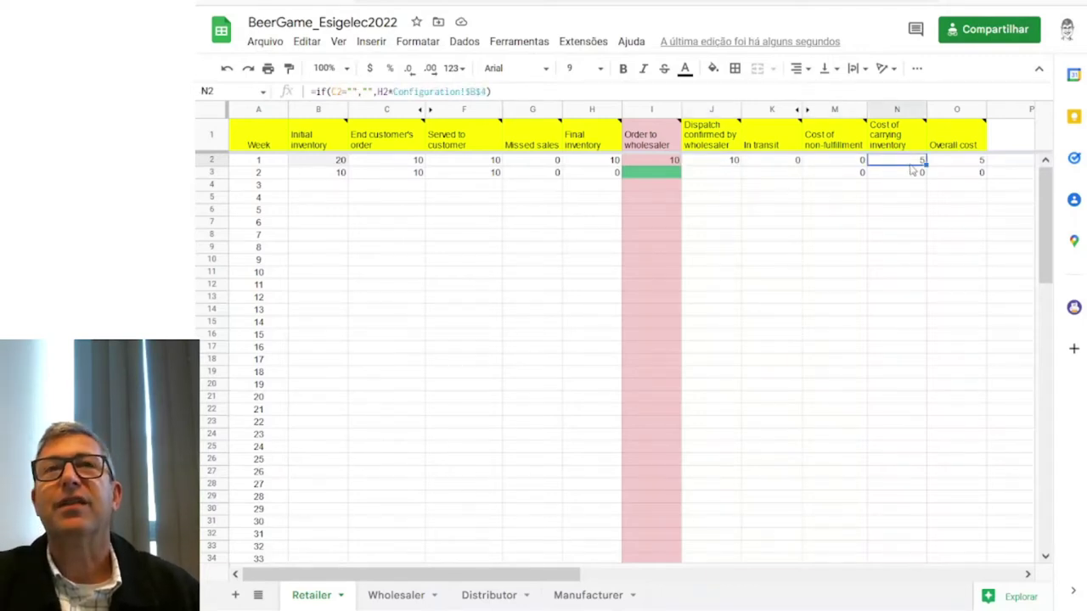
pyautogui.click(836, 163)
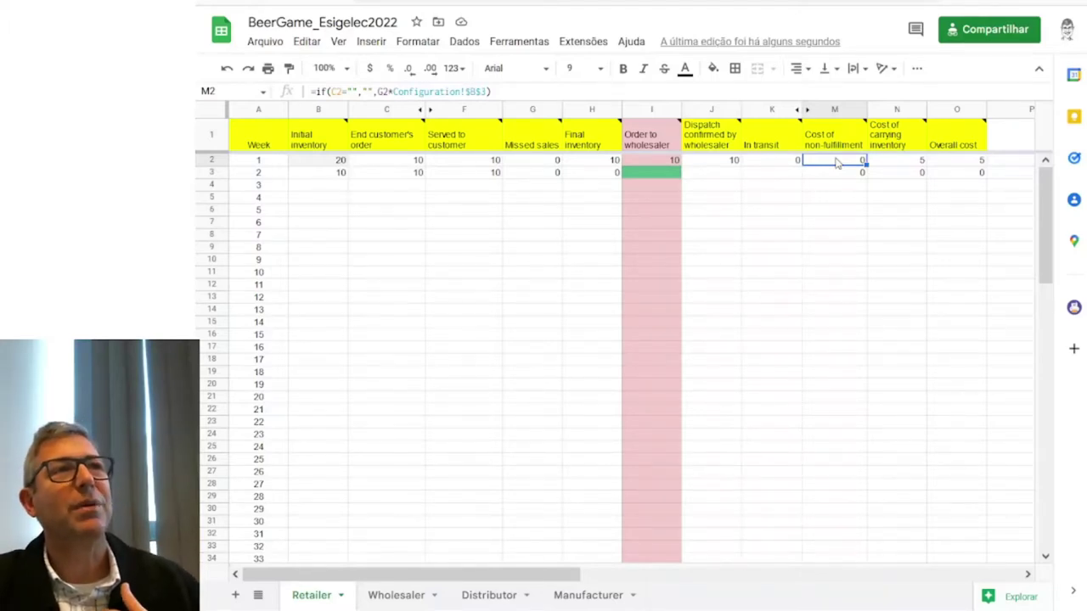
pyautogui.click(896, 164)
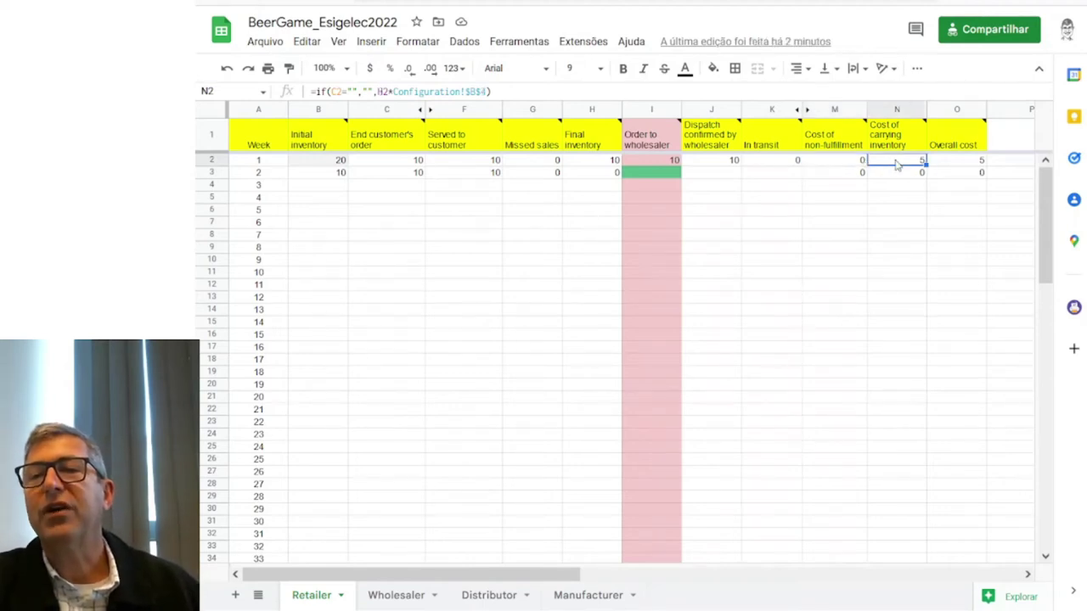
pyautogui.click(847, 164)
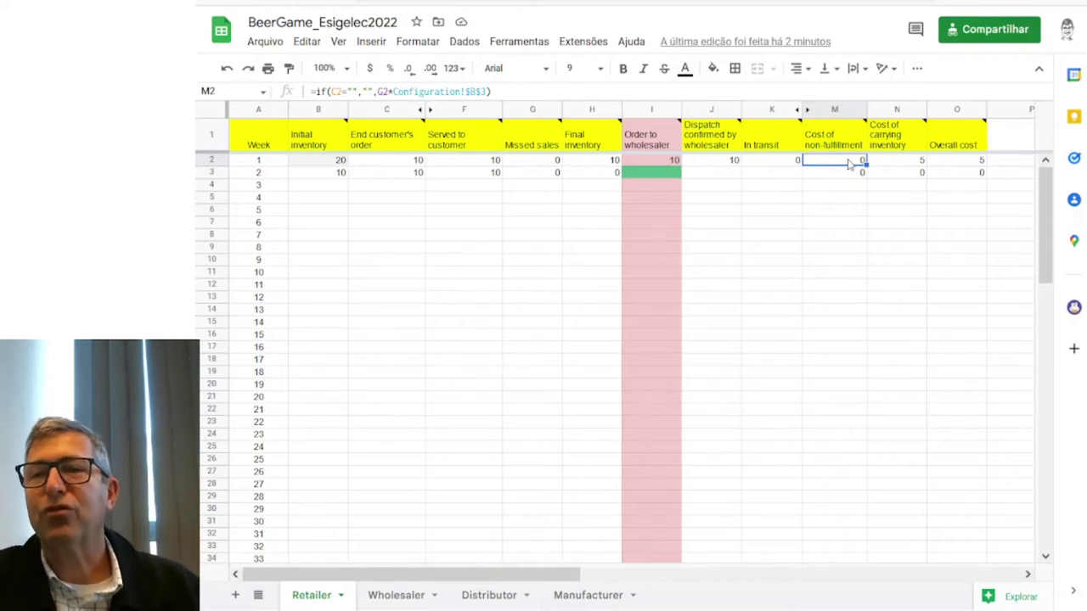
pyautogui.click(908, 160)
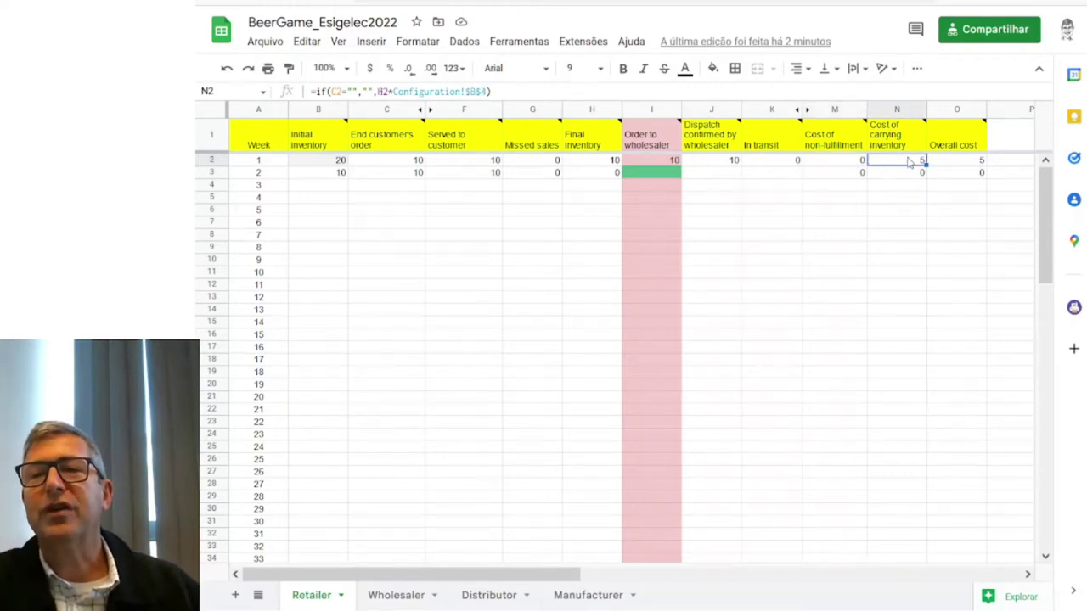
pyautogui.click(601, 163)
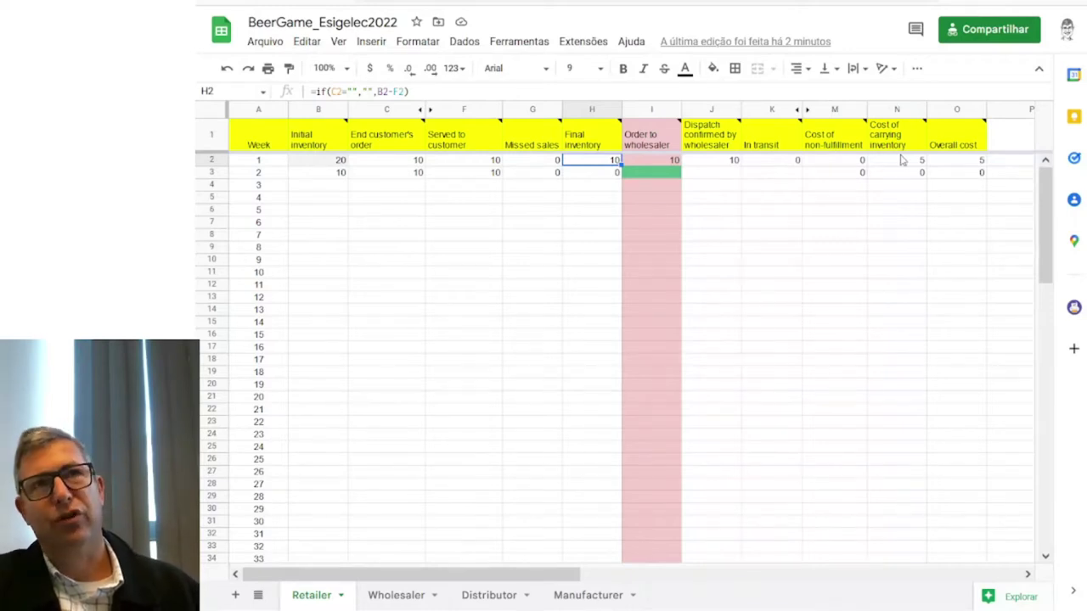
# - Compare the retailer's week 1 order on the Wholesaler sheet with the order to wholesaler on the Retailer sheet
pyautogui.click(395, 595)
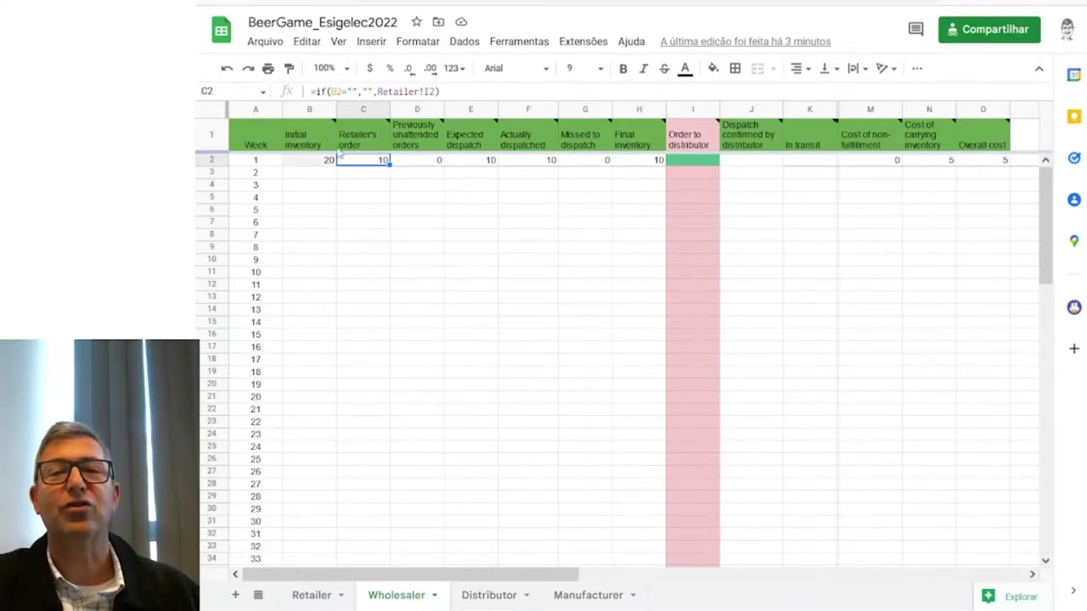
pyautogui.doubleClick(307, 596)
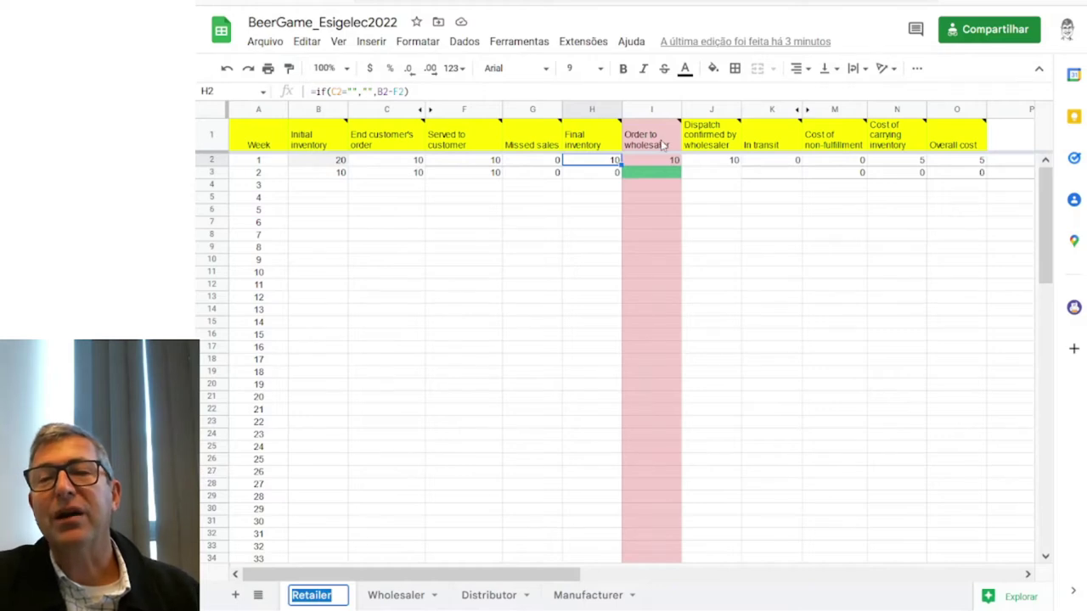
pyautogui.moveTo(660, 141)
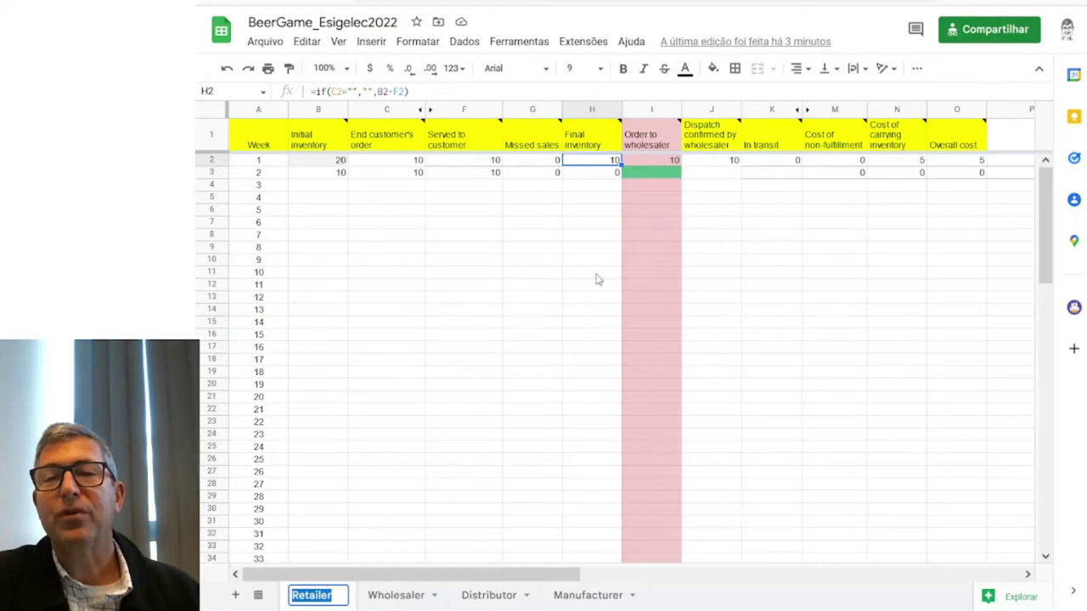
pyautogui.click(660, 161)
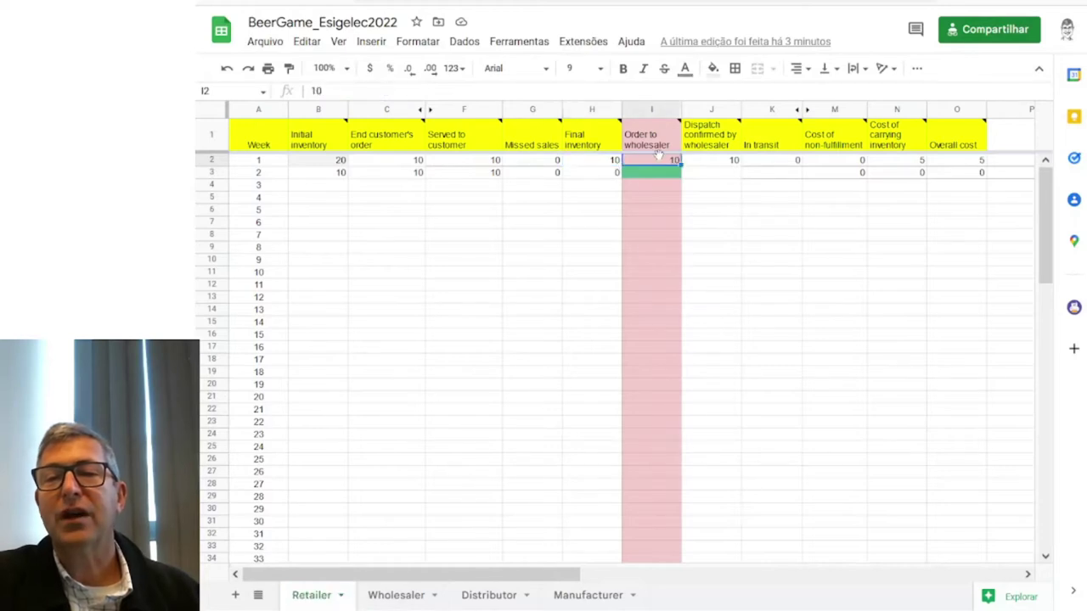
# - Read the note of the Wholesaler sheet's "Previously unattended orders" column and inspect its week 1 cell
pyautogui.click(392, 595)
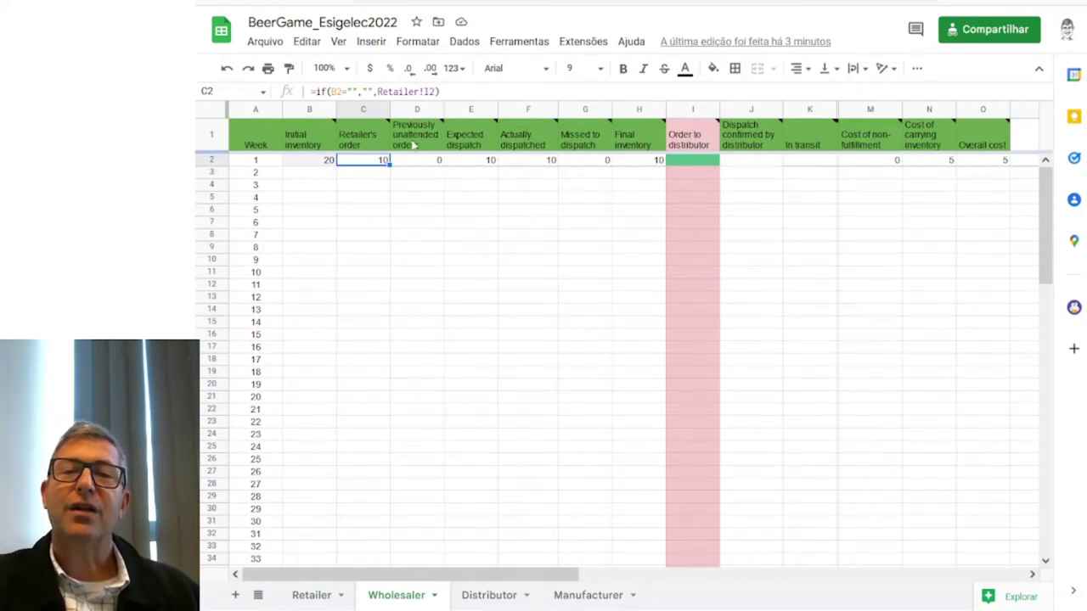
pyautogui.click(415, 109)
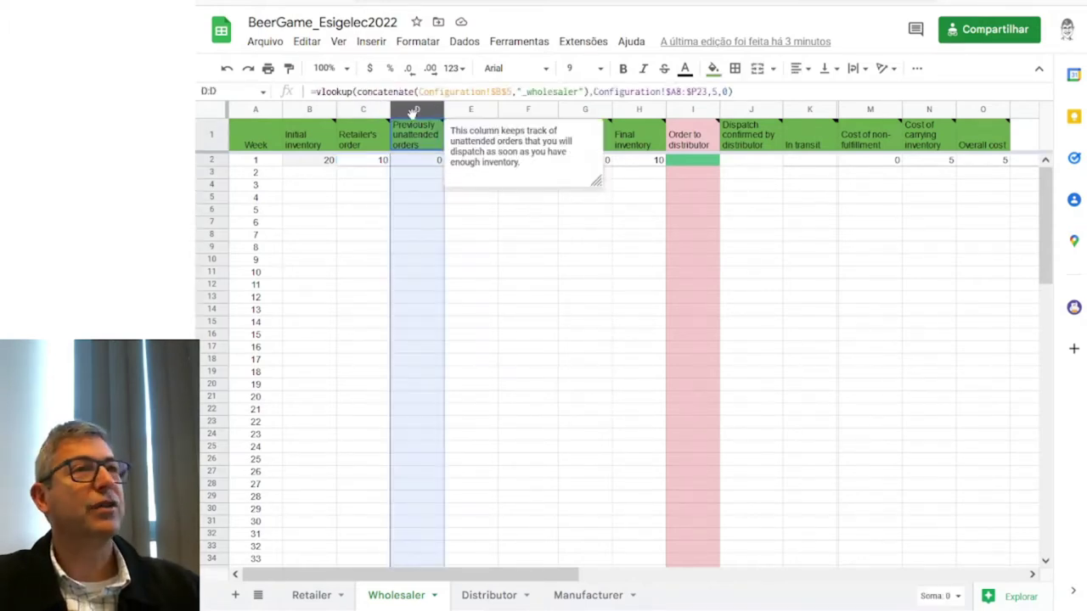
pyautogui.click(416, 161)
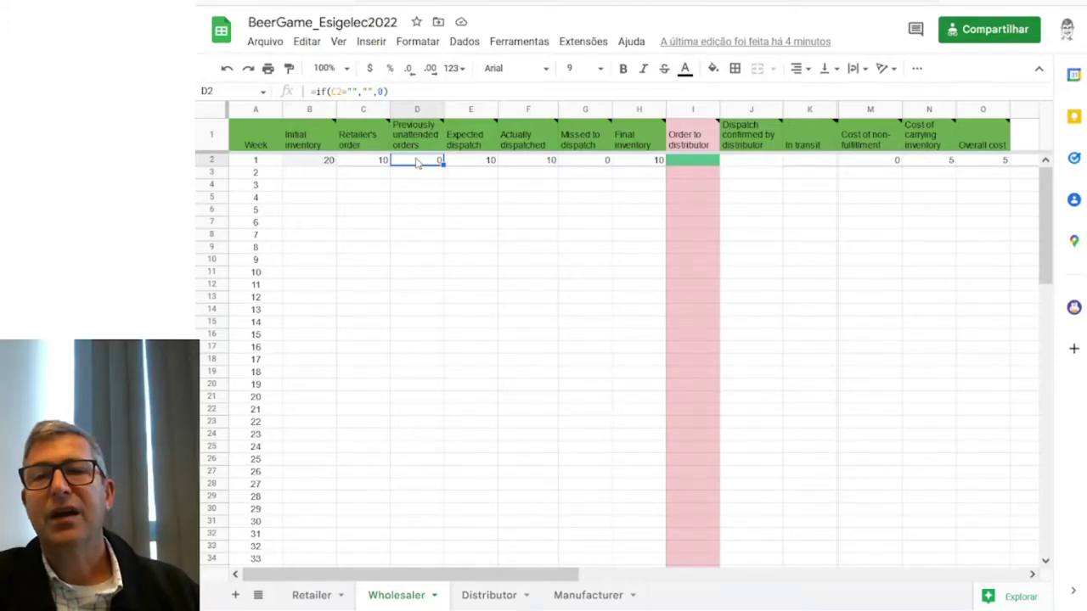
pyautogui.click(409, 109)
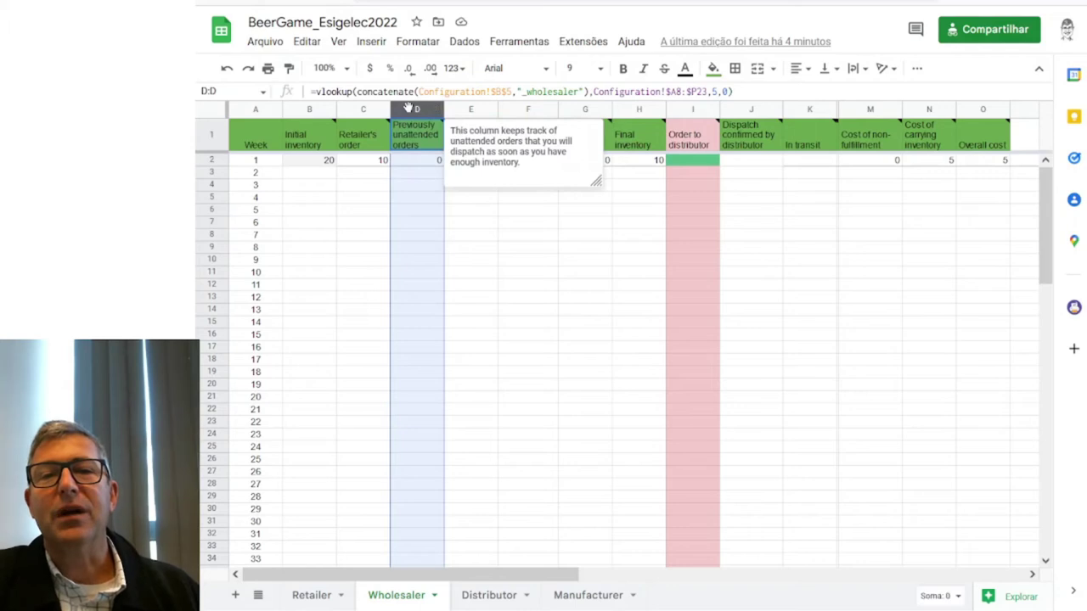
pyautogui.click(418, 166)
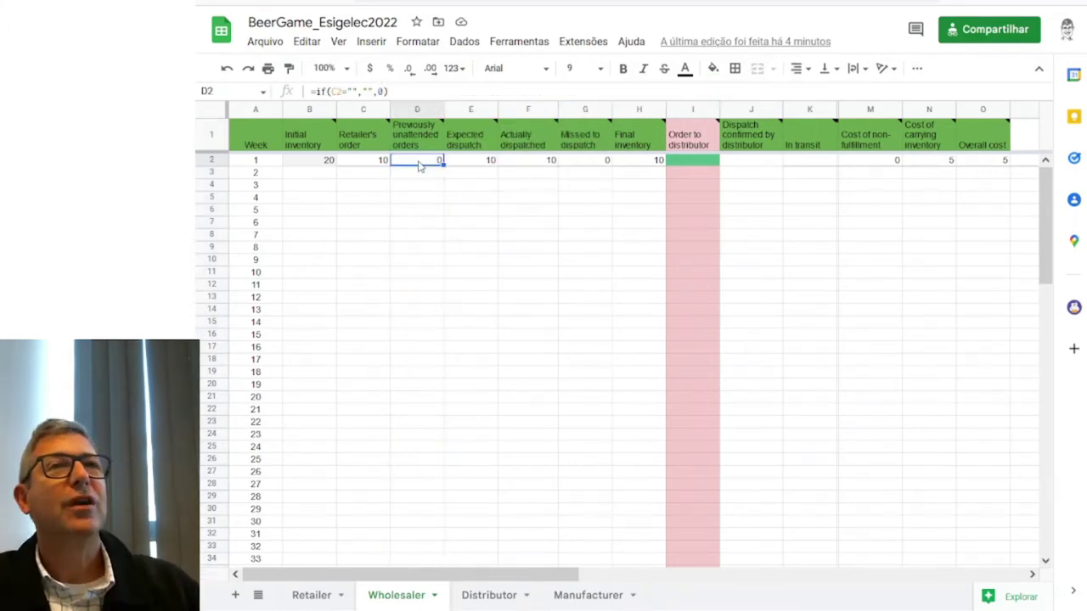
# - Inspect the Wholesaler's week 1 expected dispatch cell and reread the note on previously unattended orders
pyautogui.click(468, 162)
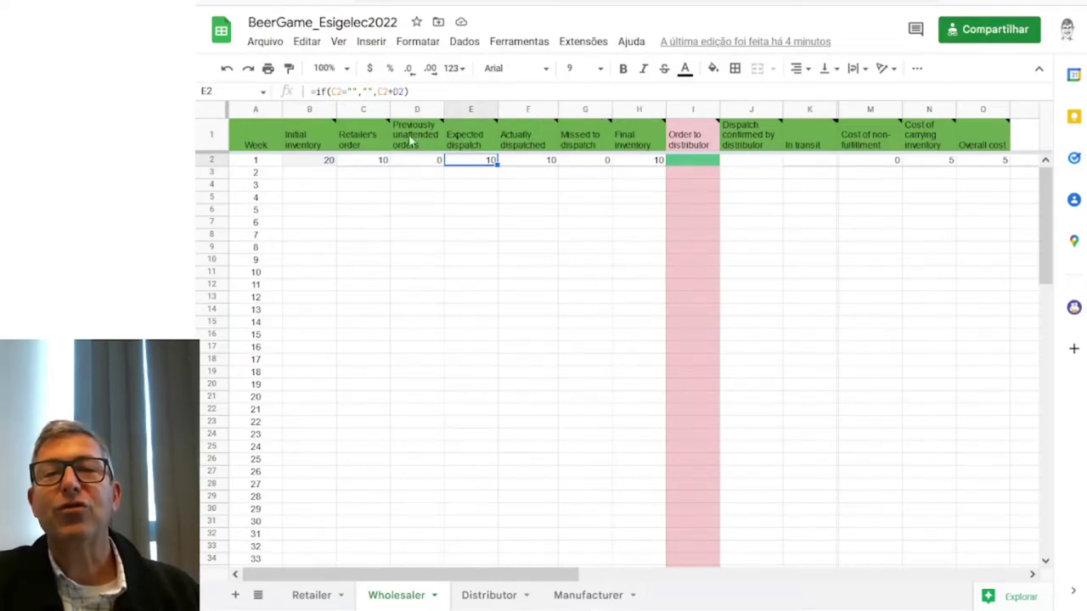
pyautogui.moveTo(411, 140)
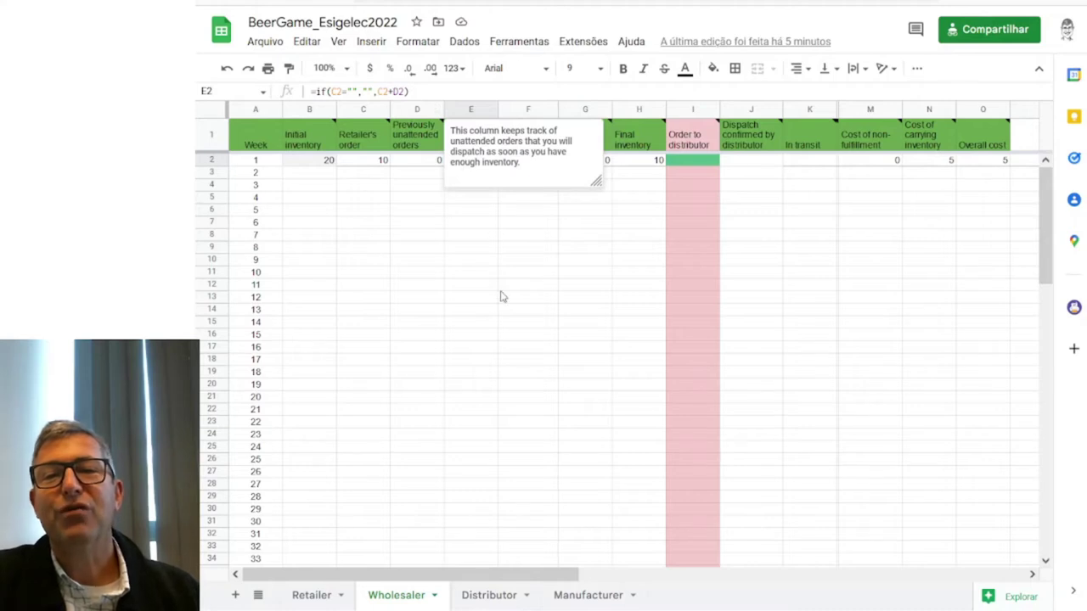
pyautogui.click(463, 212)
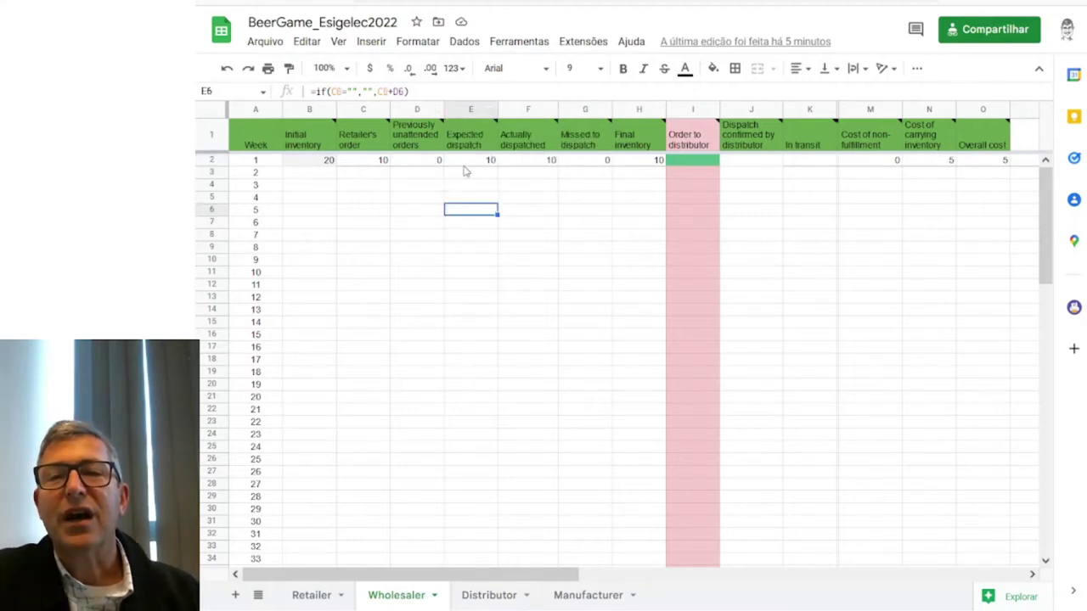
pyautogui.click(468, 163)
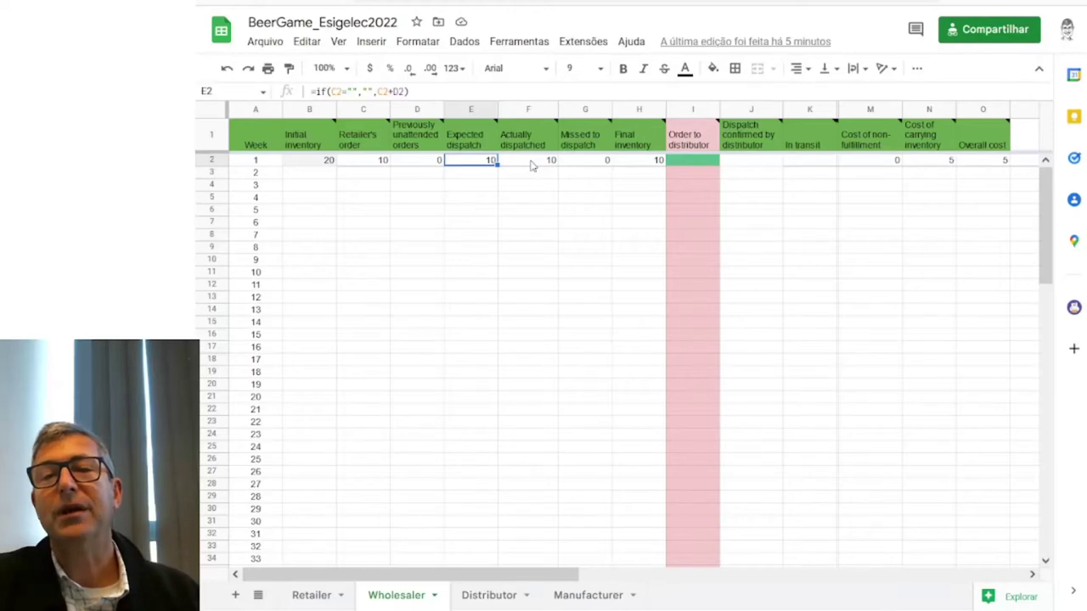
# - Read the note of the Wholesaler sheet's "Order to distributor" column and check its week 1 and week 2 cells
pyautogui.click(691, 161)
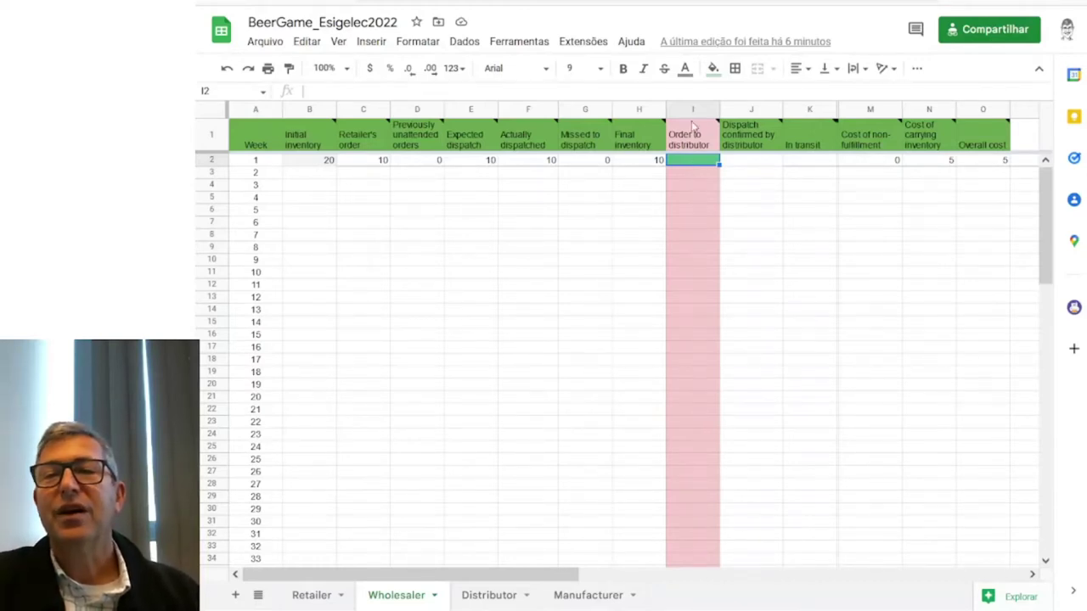
pyautogui.moveTo(693, 127)
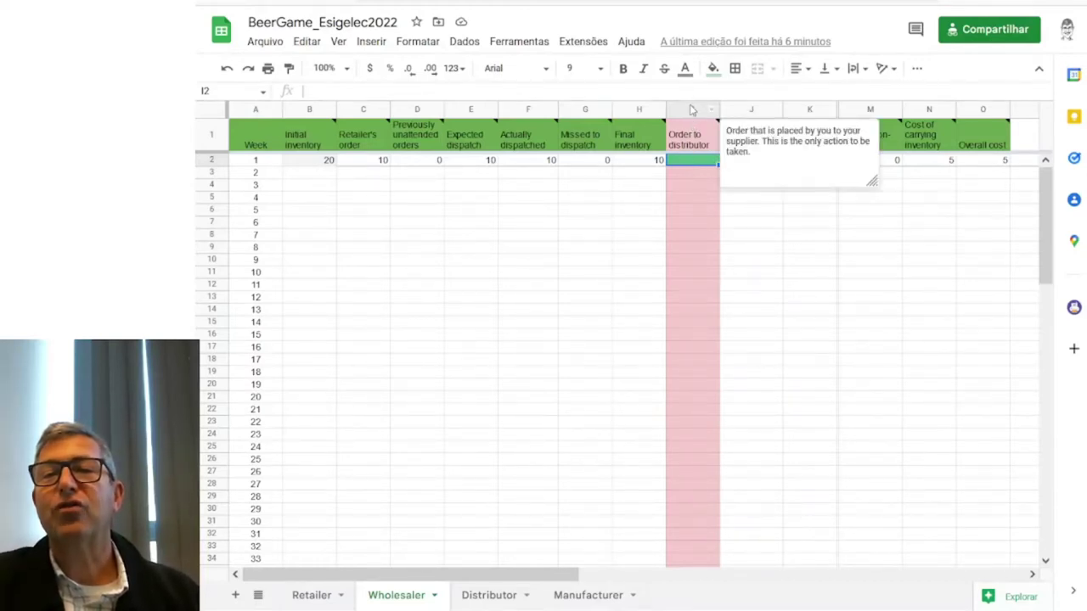
pyautogui.click(693, 176)
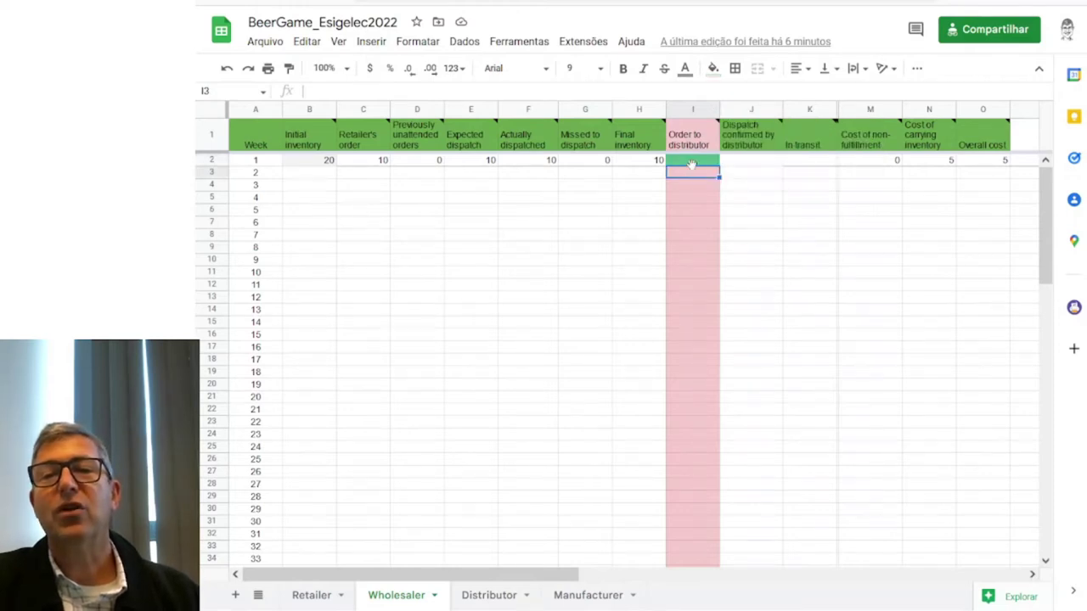
# - Try clearing the Wholesaler's week 1 order to distributor cell, and undo the change
pyautogui.click(692, 164)
pyautogui.press('Delete')
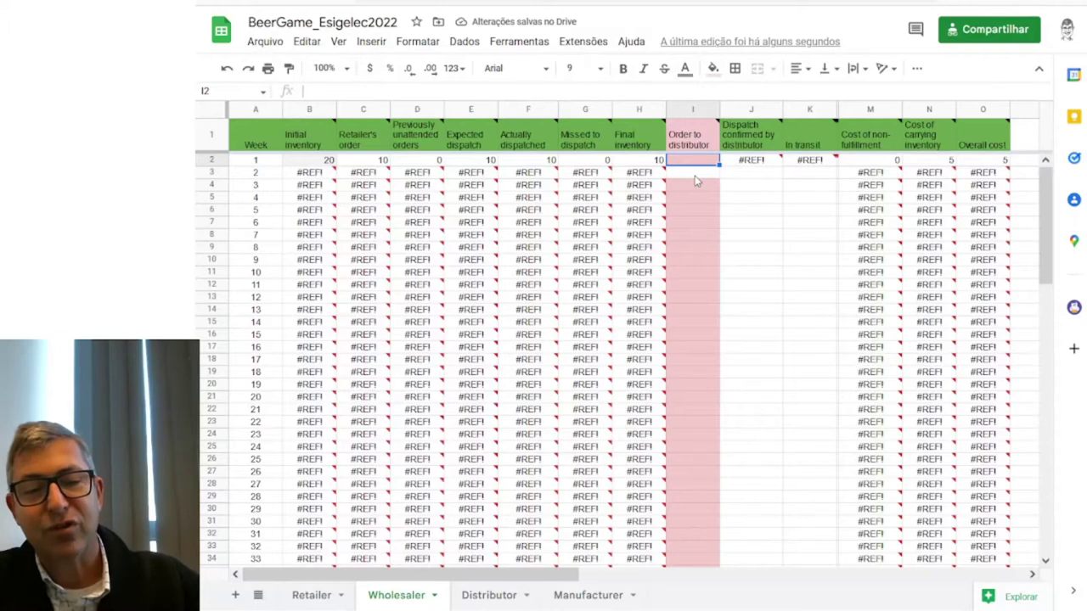
pyautogui.hotkey('ctrl', 'z')
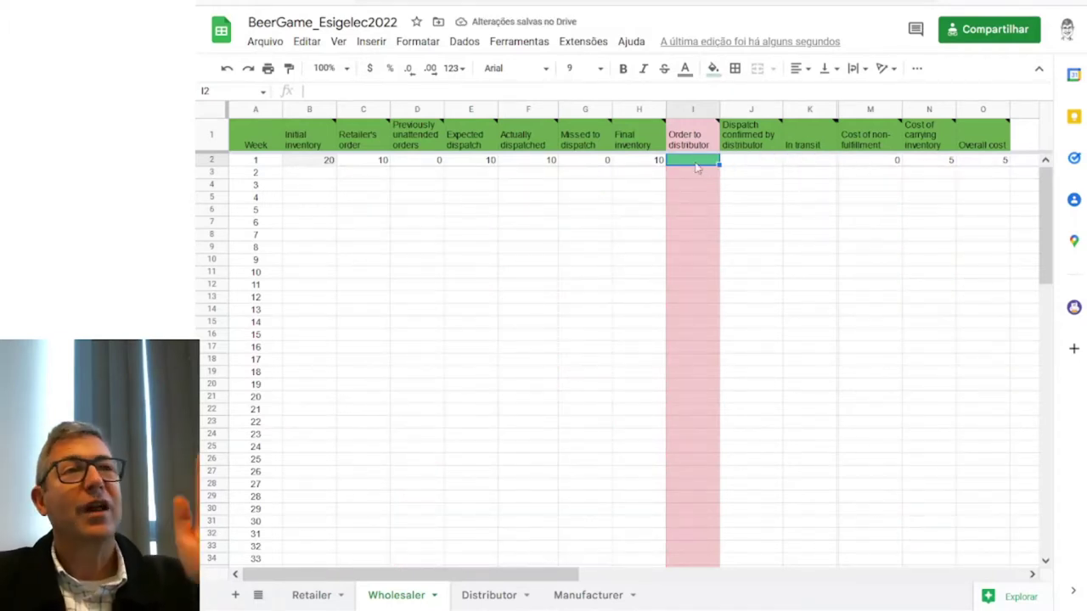
# - Check the Distributor sheet's week 1 row, and enter 40 as the Wholesaler's week 1 order to the distributor
pyautogui.click(489, 595)
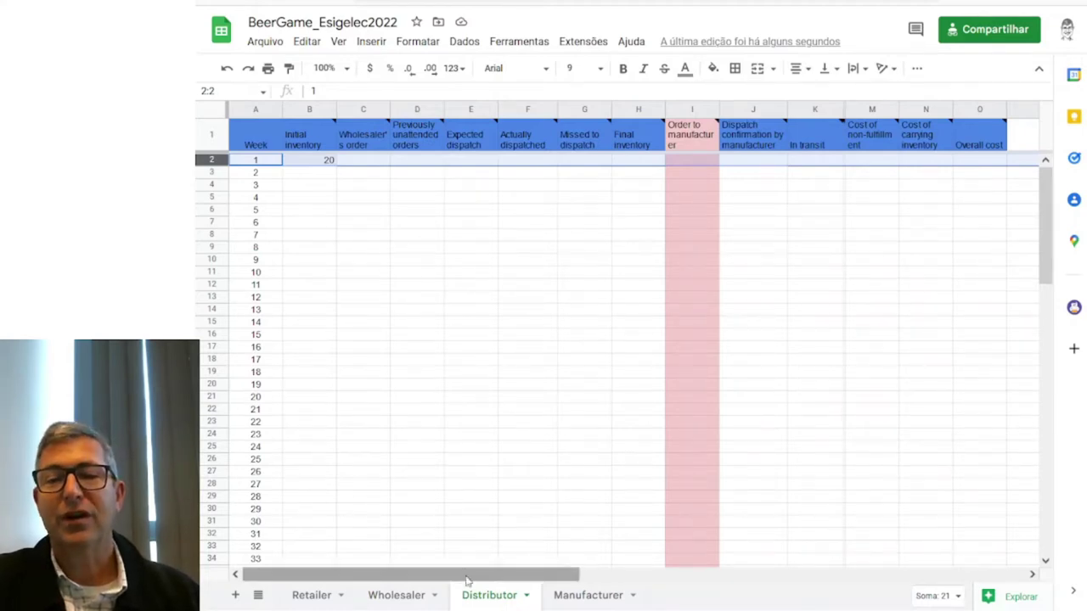
pyautogui.click(405, 597)
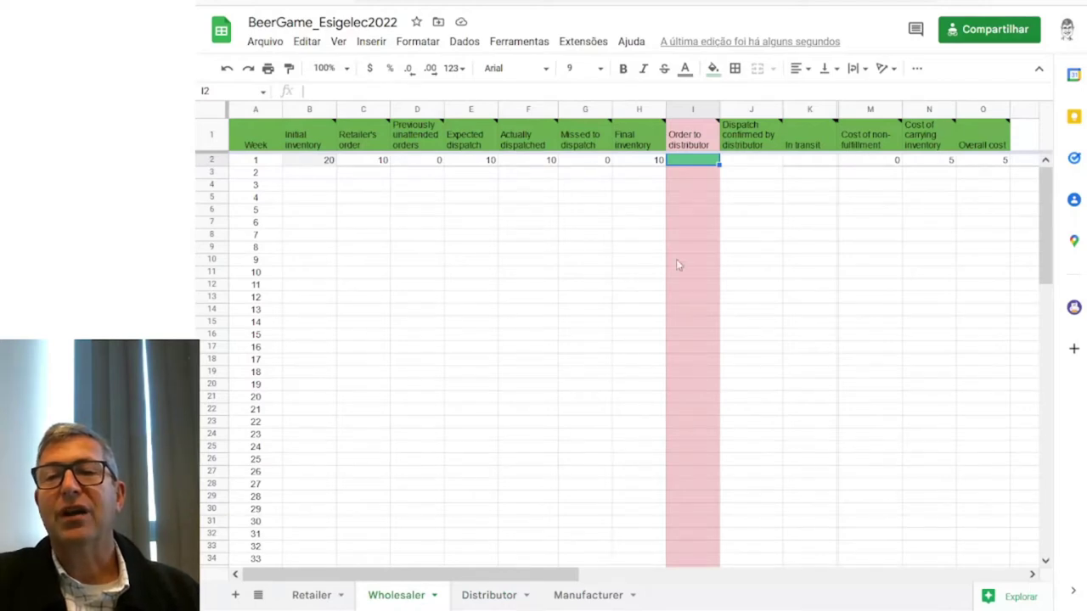
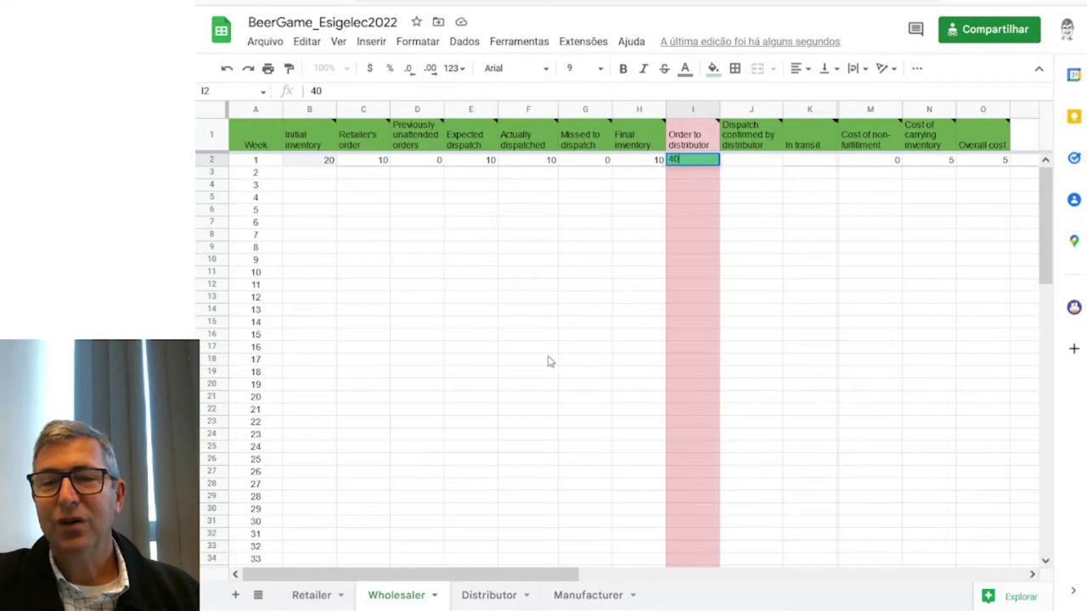
pyautogui.press('Return')
# - Inspect the Distributor's week 1 initial inventory, wholesaler's order, previously unattended orders and actually dispatched cells
pyautogui.click(475, 597)
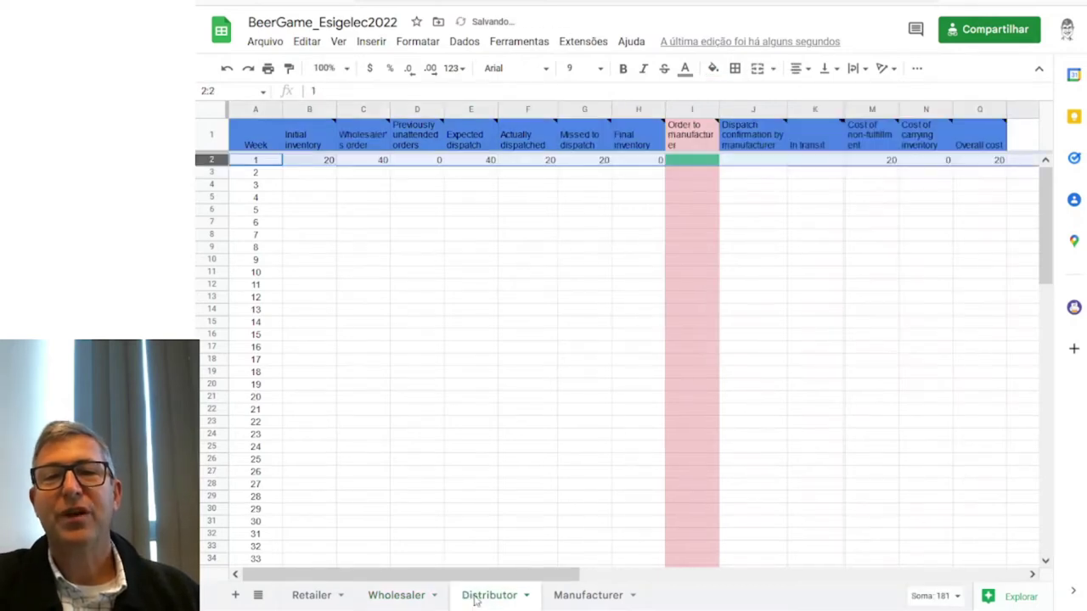
pyautogui.click(311, 163)
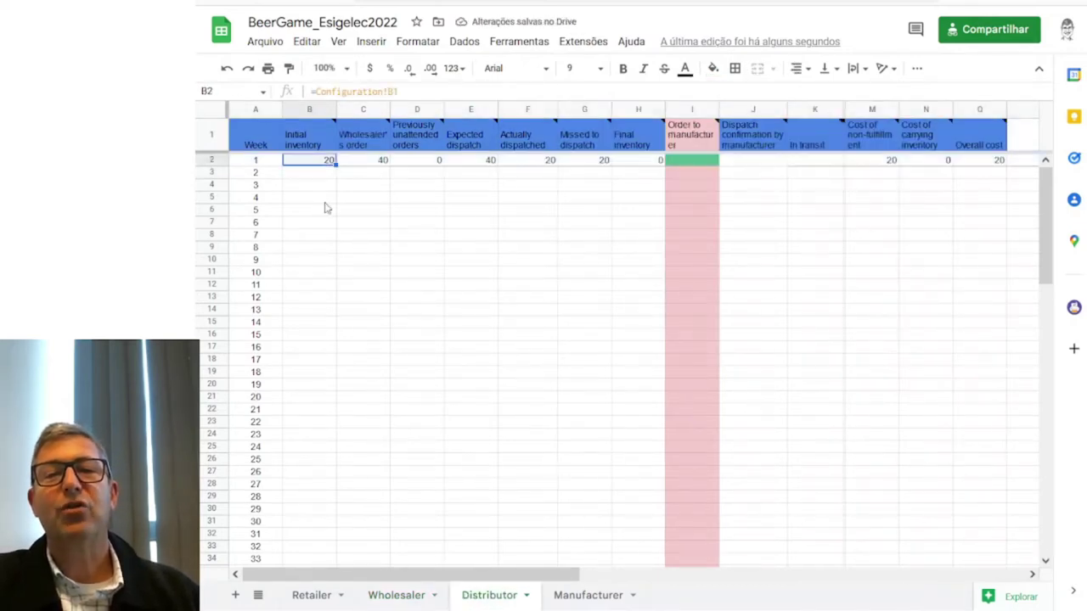
pyautogui.click(371, 166)
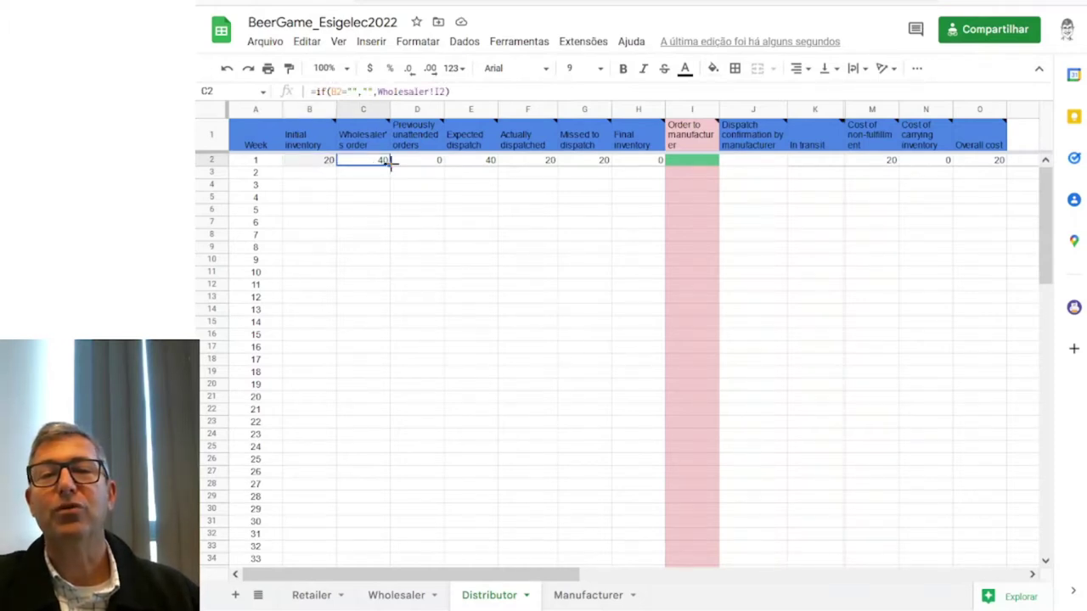
pyautogui.moveTo(415, 134)
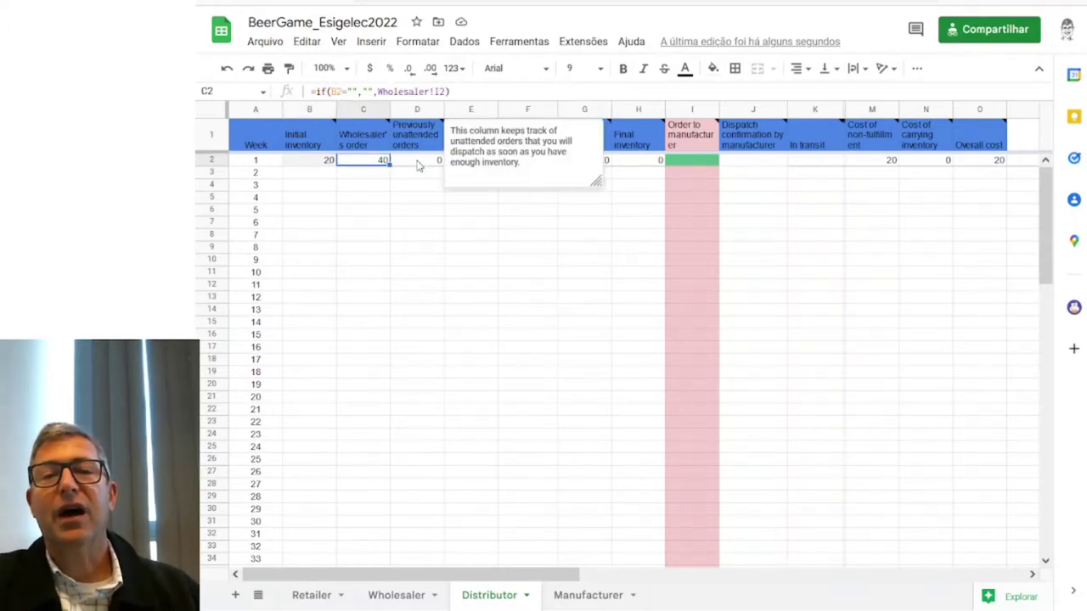
pyautogui.click(417, 165)
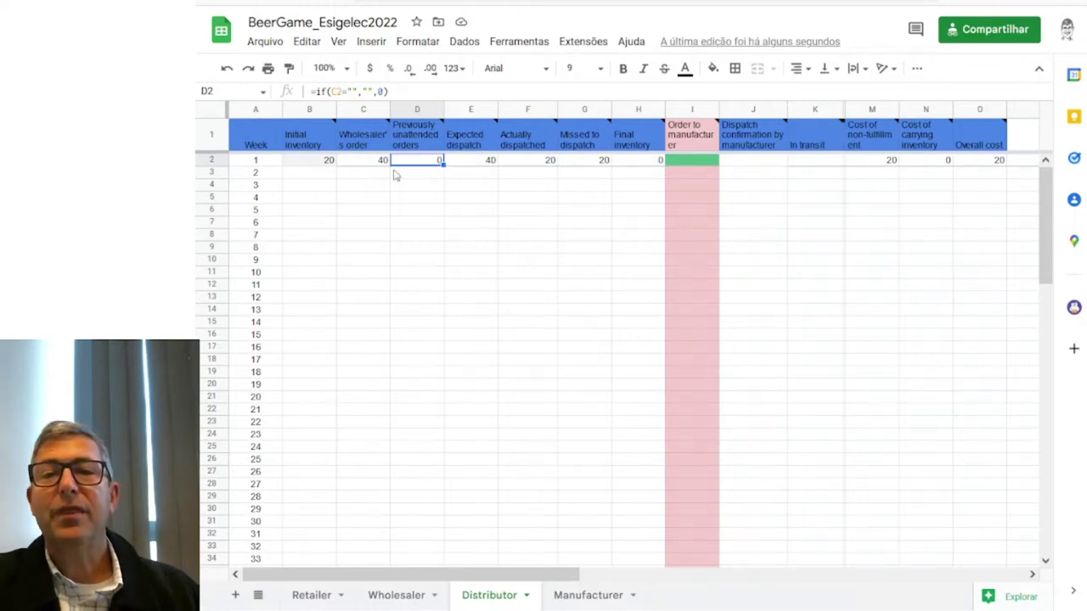
pyautogui.click(535, 166)
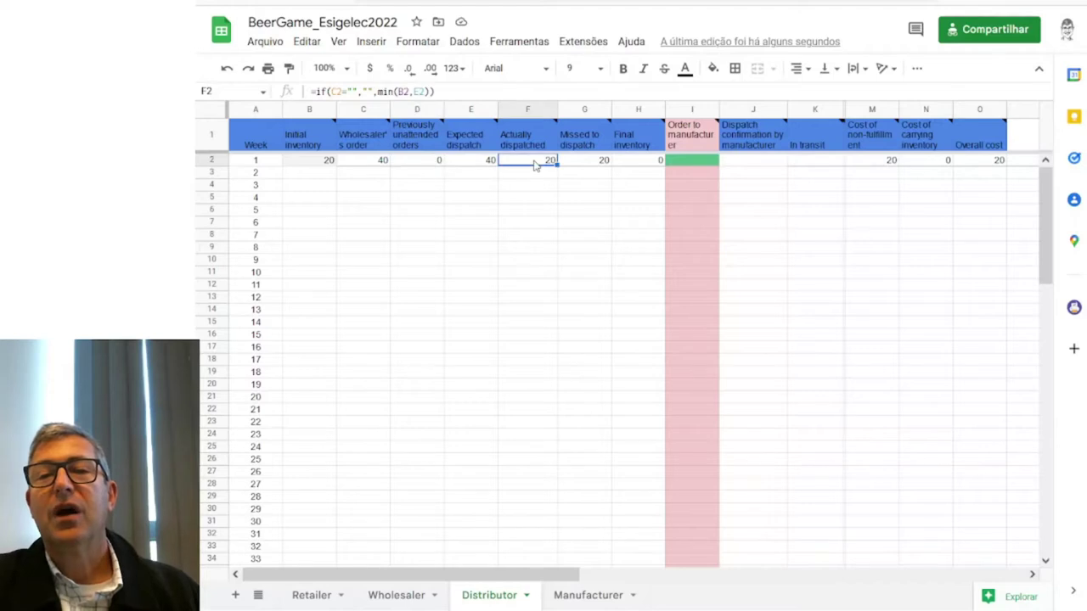
# - Inspect the Distributor's week 1 missed to dispatch, week 2 previously unattended orders and week 1 cost of non-fulfillment cells
pyautogui.click(584, 163)
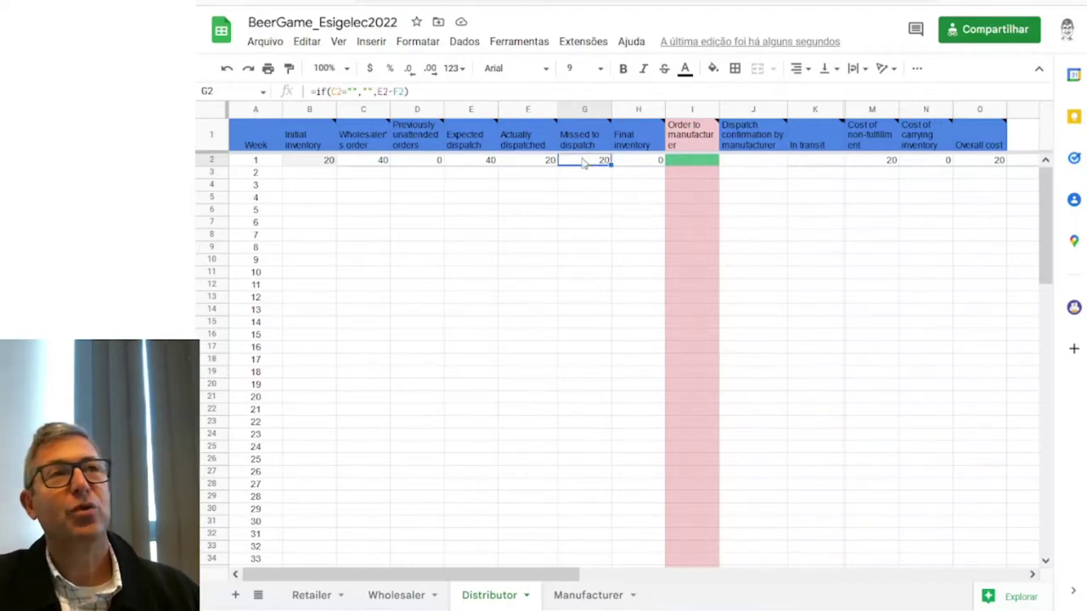
pyautogui.moveTo(592, 153)
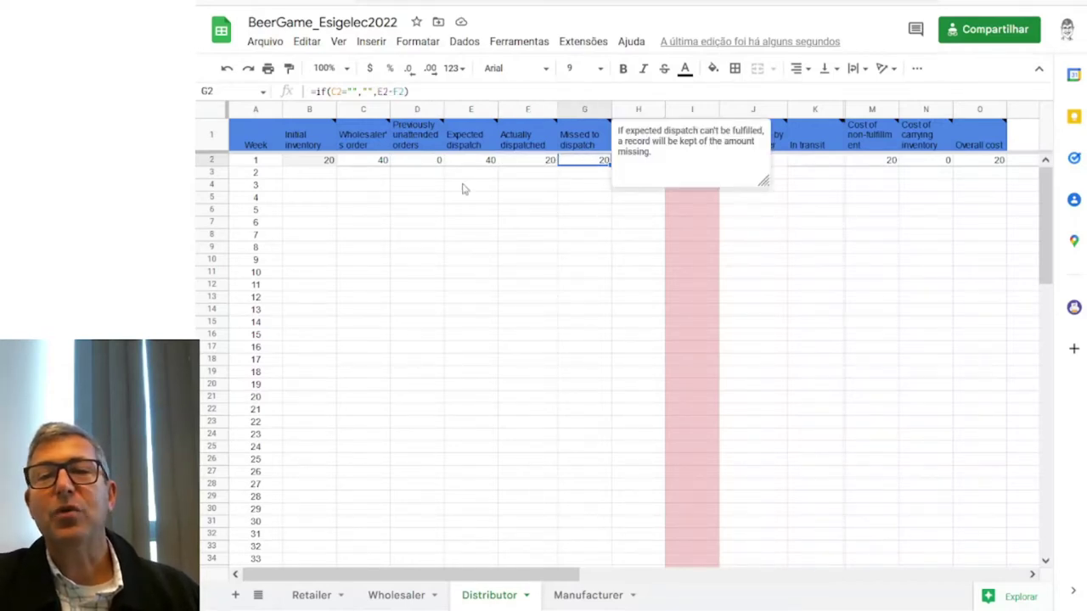
pyautogui.click(416, 174)
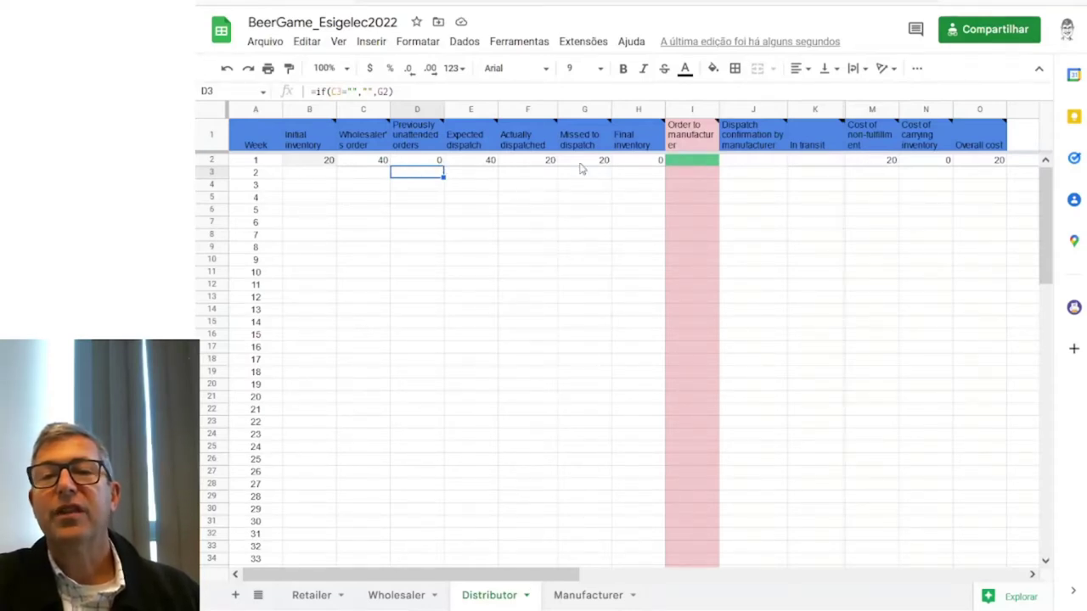
pyautogui.click(878, 163)
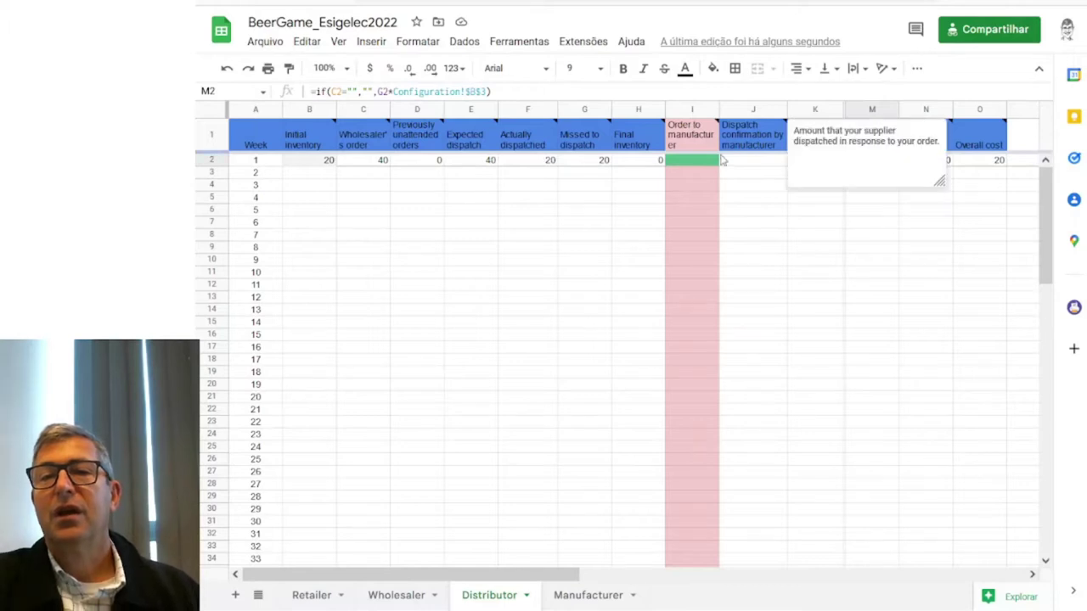
pyautogui.click(695, 90)
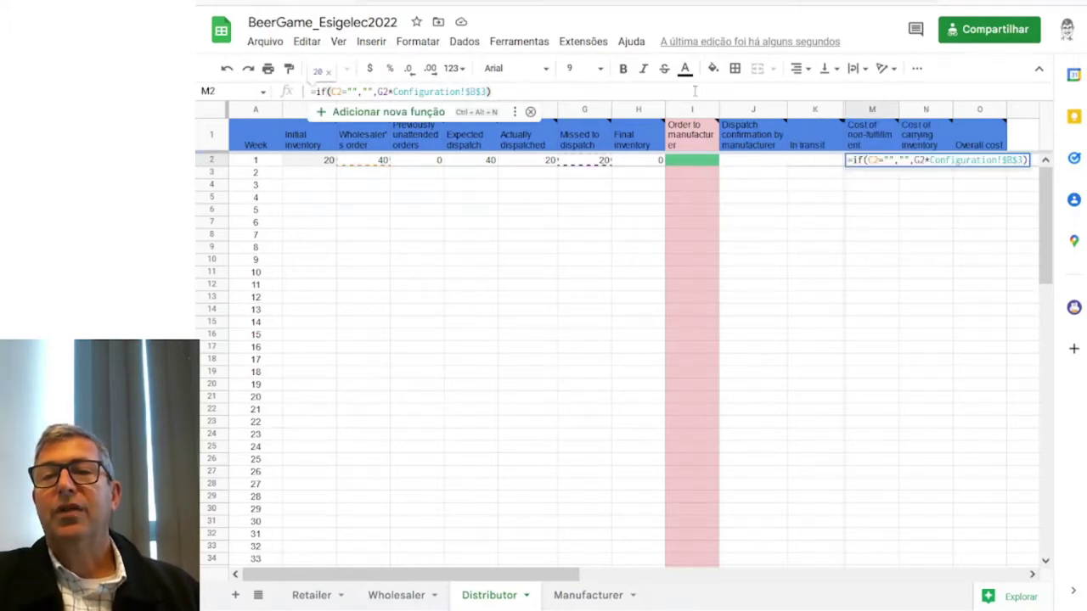
pyautogui.press('Escape')
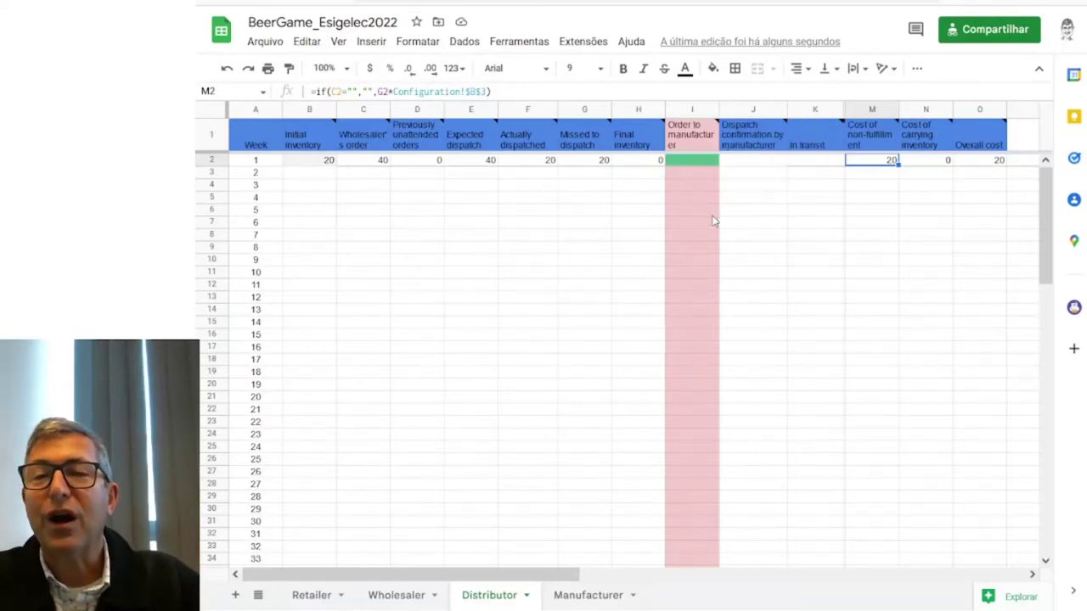
# - Enter 30 as the Distributor's week 1 order to the manufacturer
pyautogui.click(699, 166)
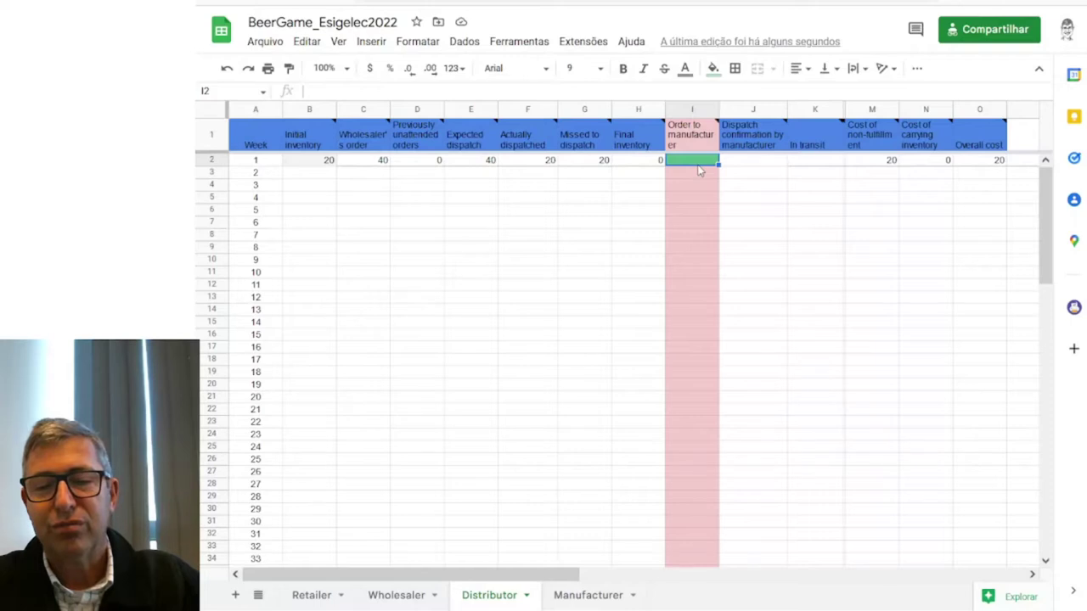
pyautogui.write('30')
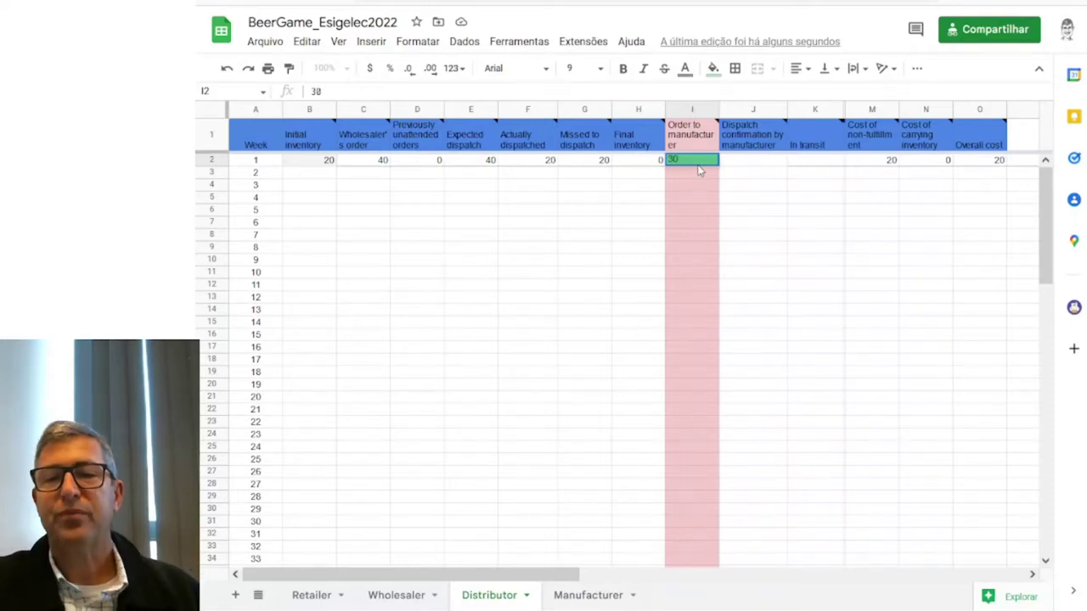
pyautogui.press('Return')
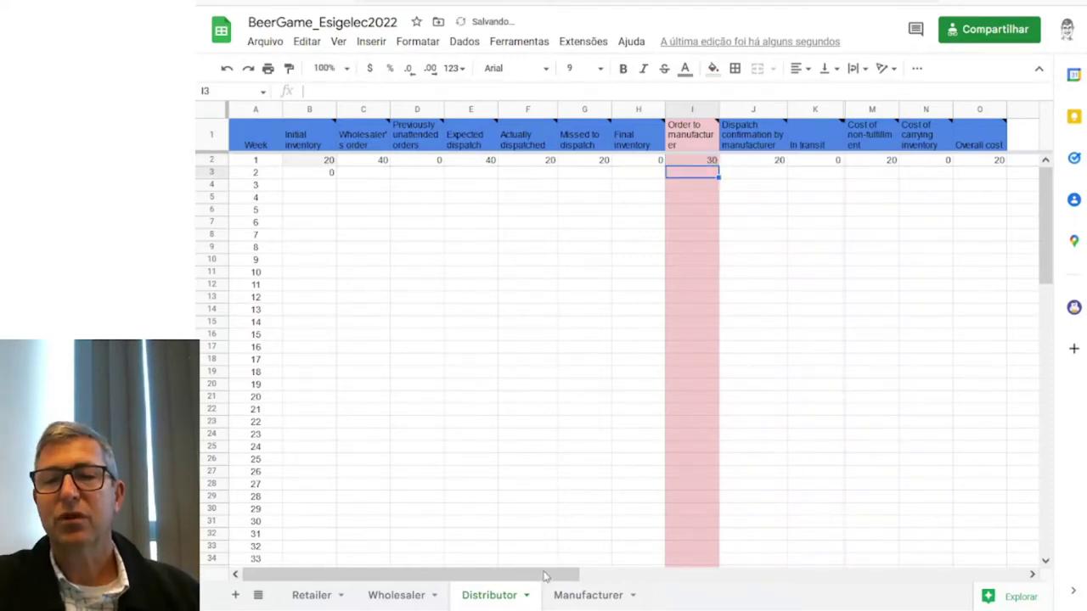
# - Check the Manufacturer sheet's week 1 distributor's order cell and read the note of that column
pyautogui.doubleClick(571, 596)
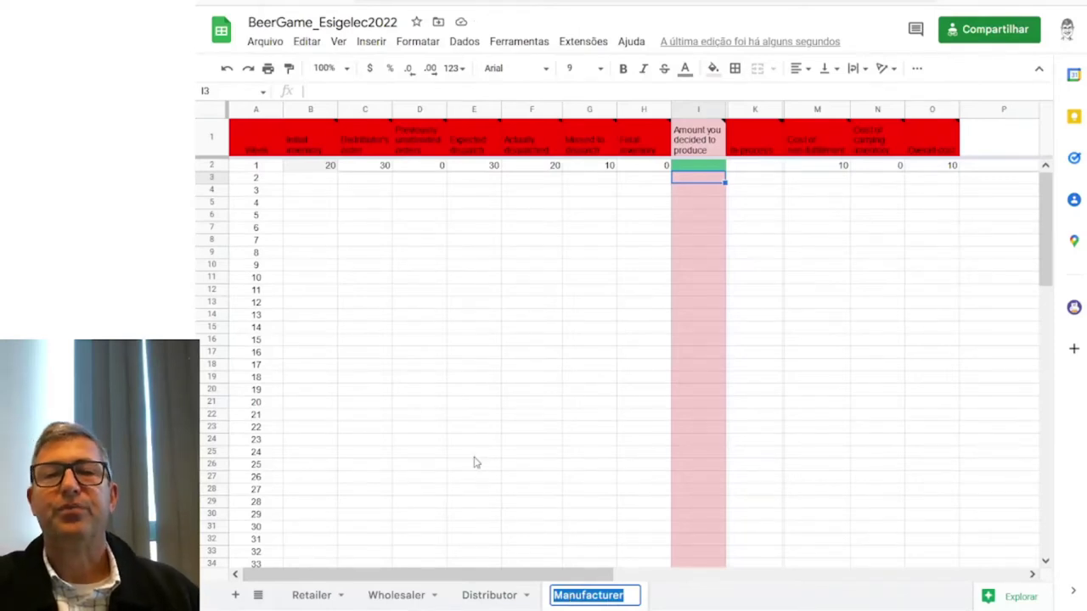
pyautogui.click(365, 165)
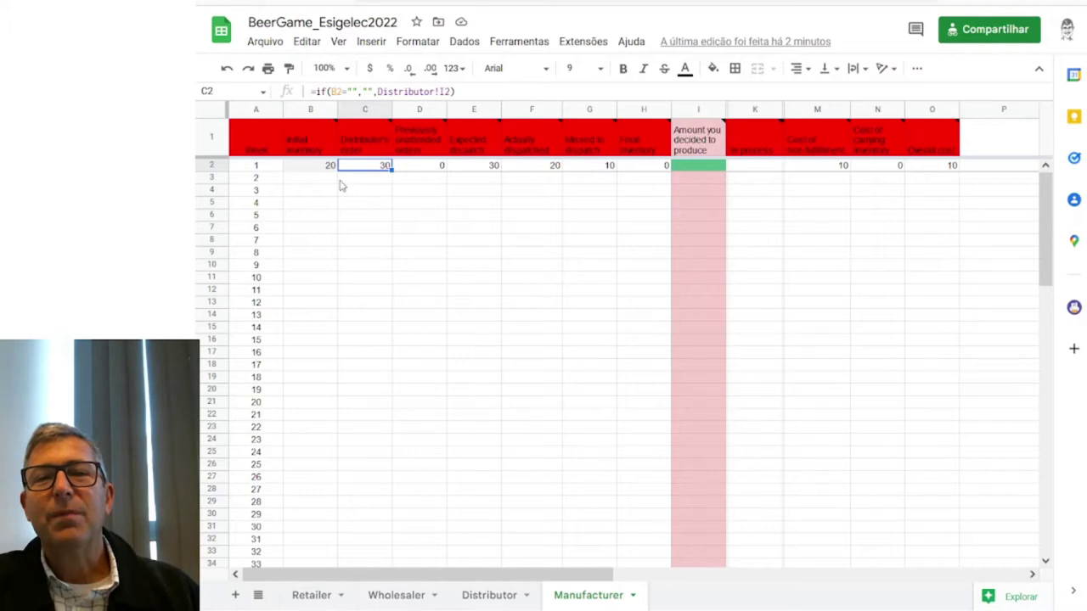
pyautogui.moveTo(345, 148)
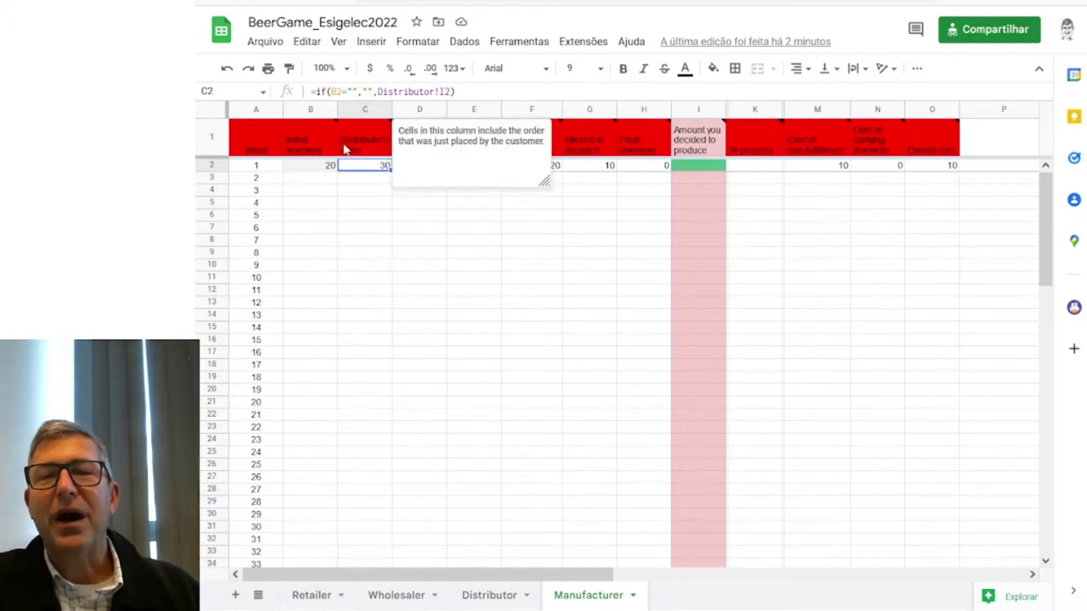
pyautogui.click(370, 267)
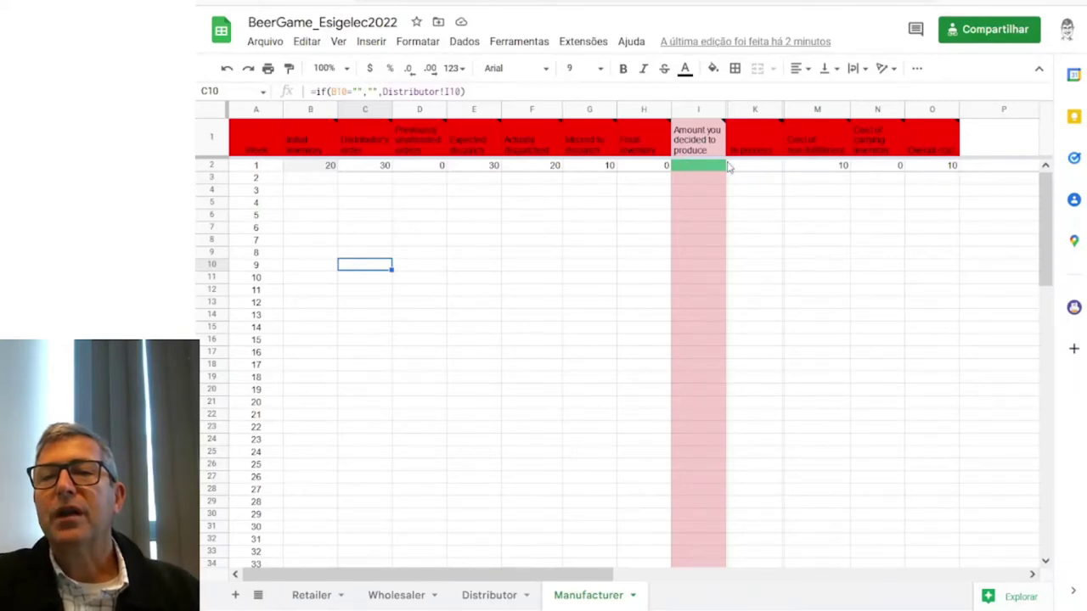
# - Enter 1000 as the amount the Manufacturer decided to produce in week 1
pyautogui.moveTo(774, 108)
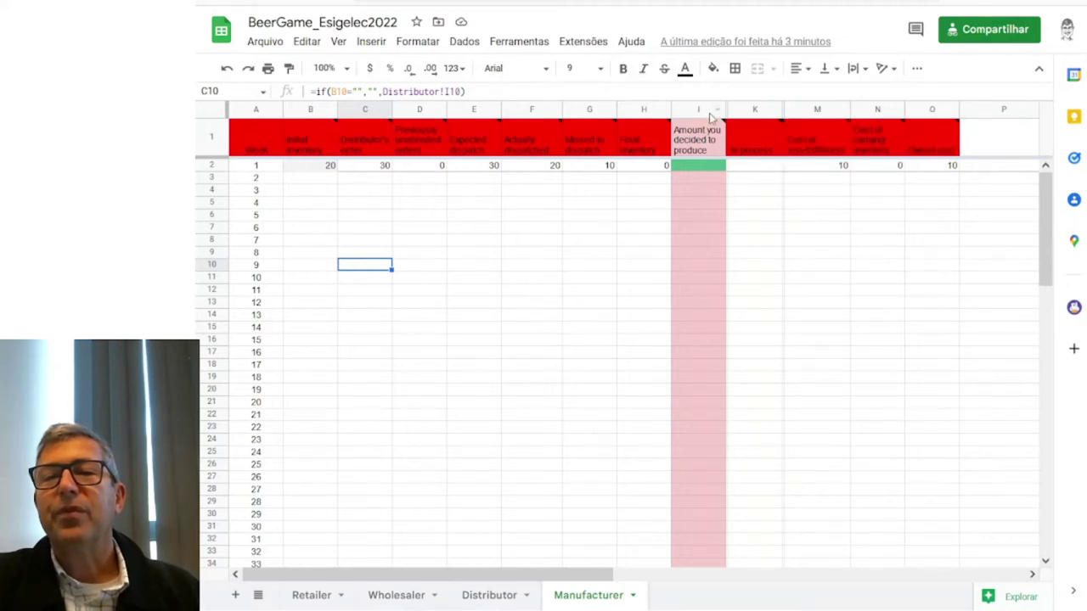
pyautogui.click(693, 170)
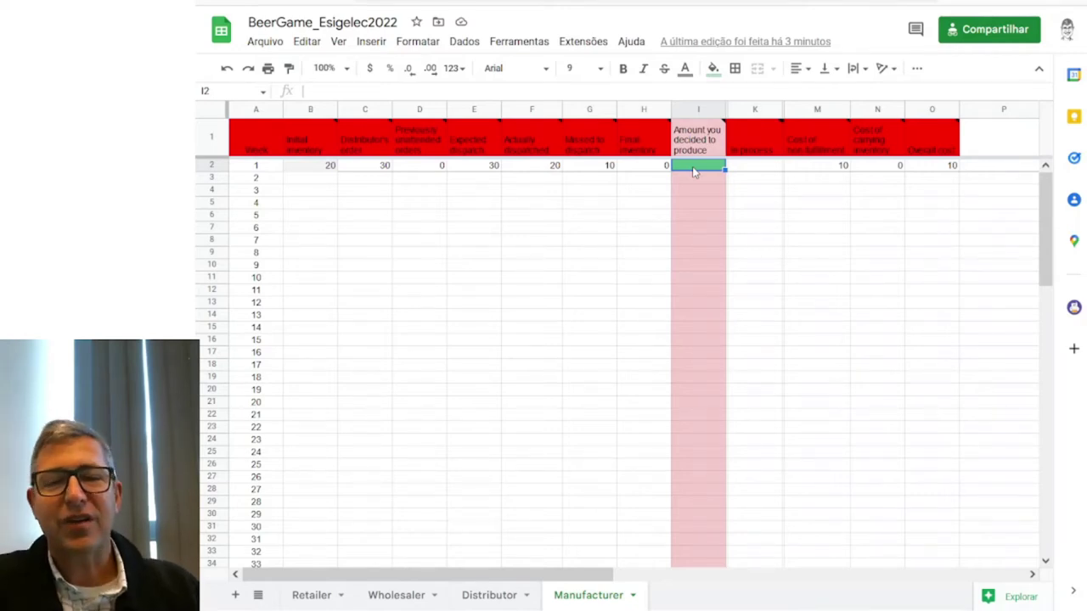
pyautogui.write('1000')
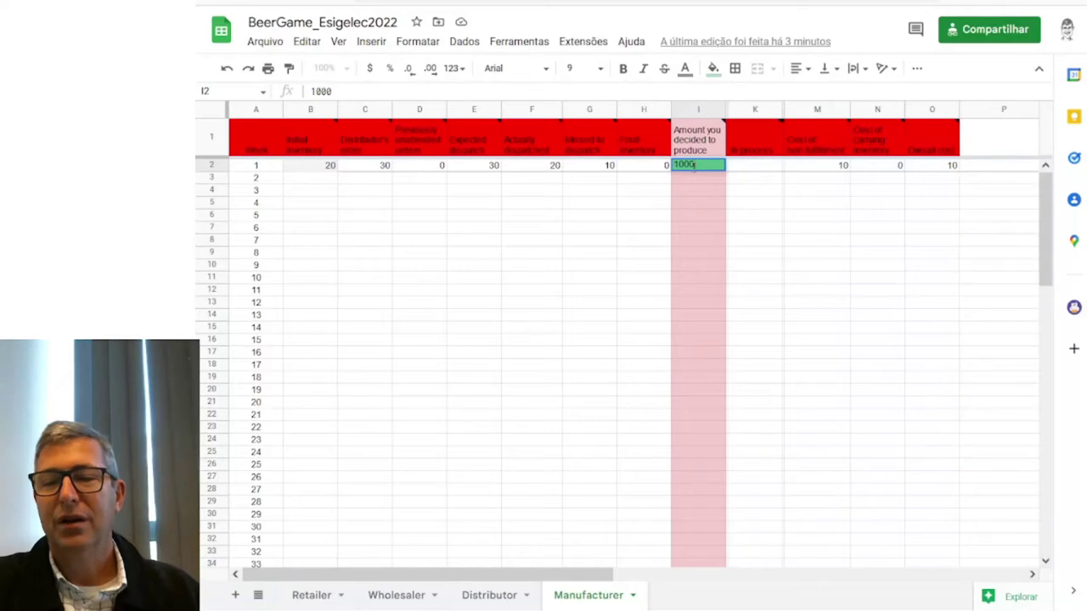
pyautogui.press('Return')
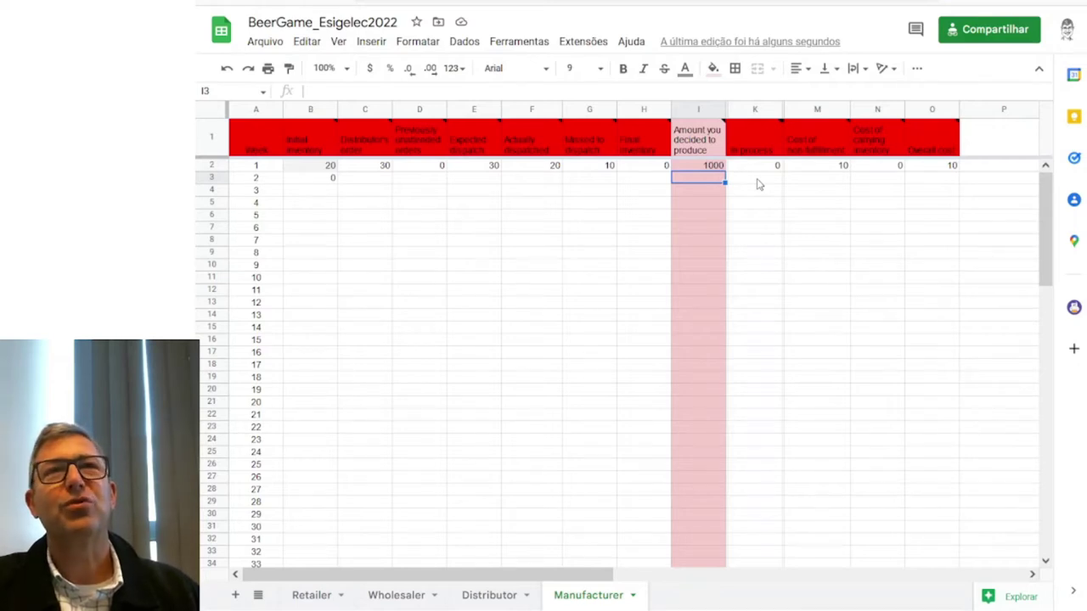
# - Try clearing the Distributor's week 1 order to manufacturer cell, and undo the change
pyautogui.click(390, 192)
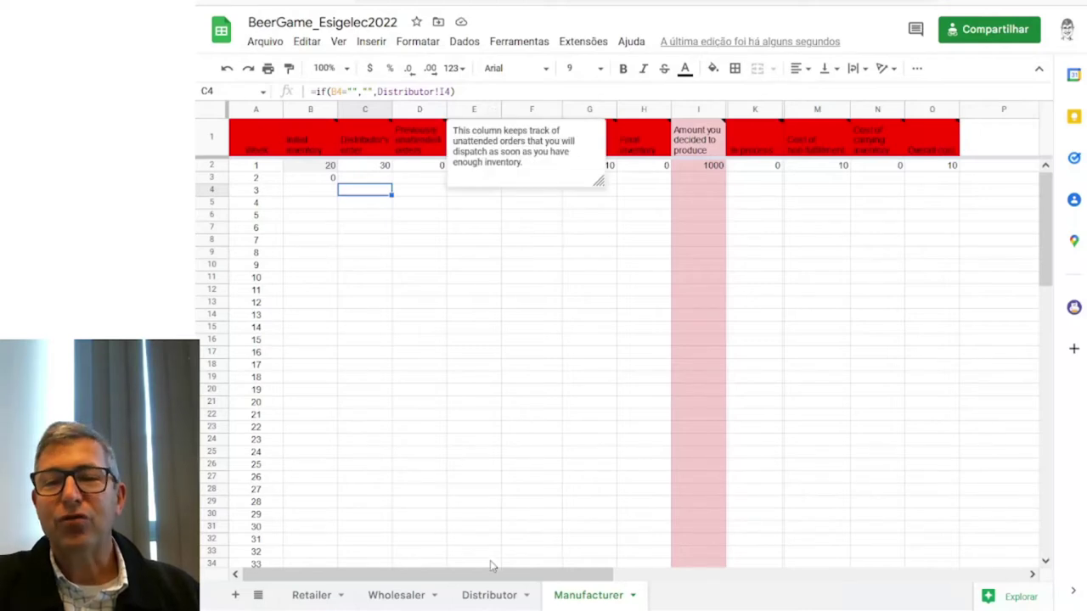
pyautogui.click(490, 596)
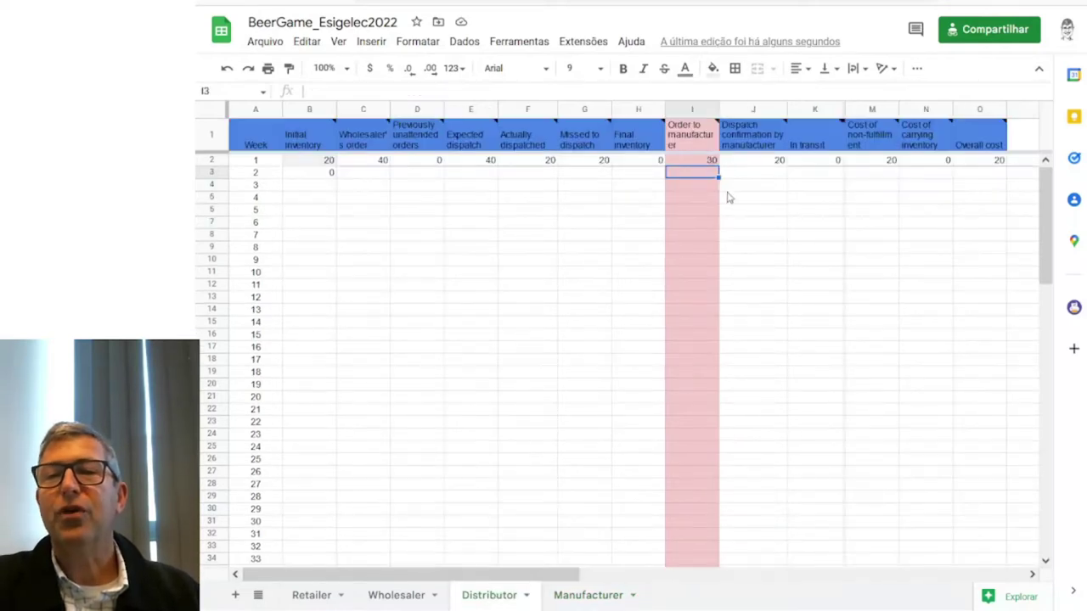
pyautogui.click(688, 164)
pyautogui.press('Delete')
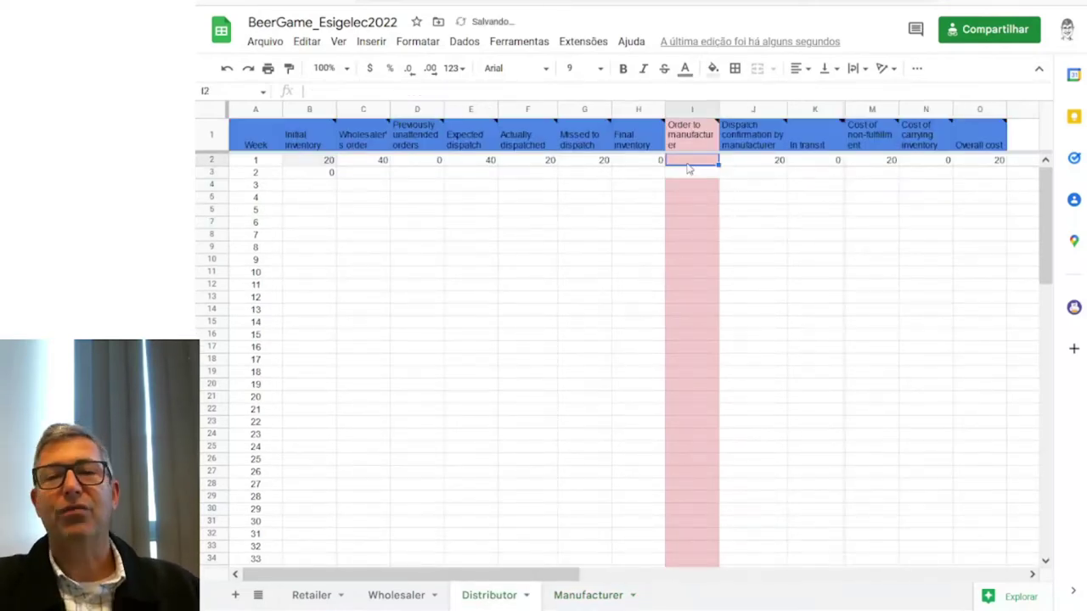
pyautogui.hotkey('ctrl', 'z')
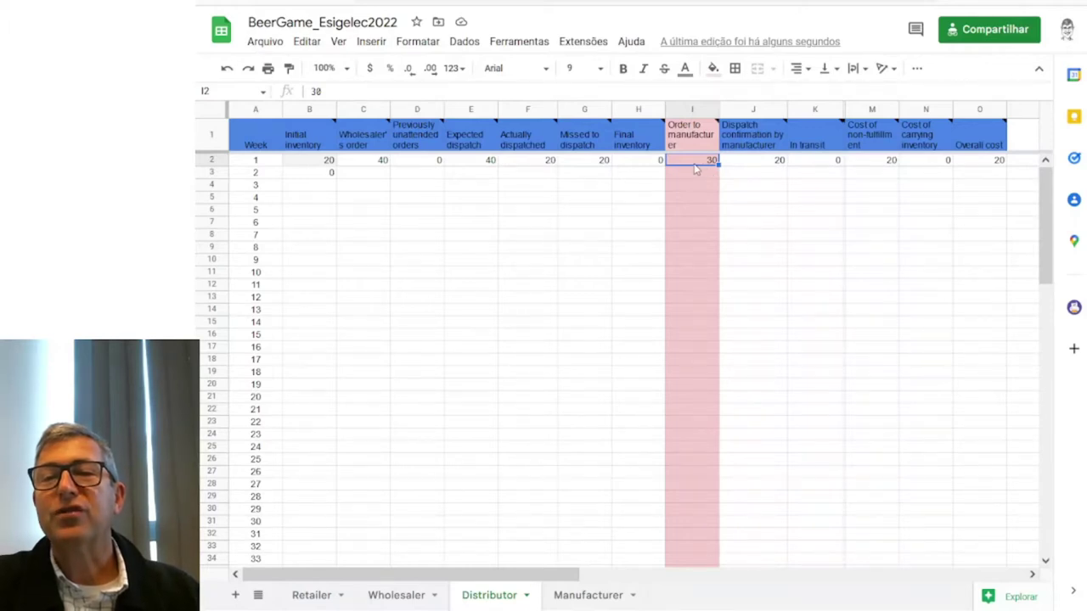
# - Inspect the Wholesaler sheet's week 1 order to distributor and the dispatch confirmed by the distributor
pyautogui.click(397, 595)
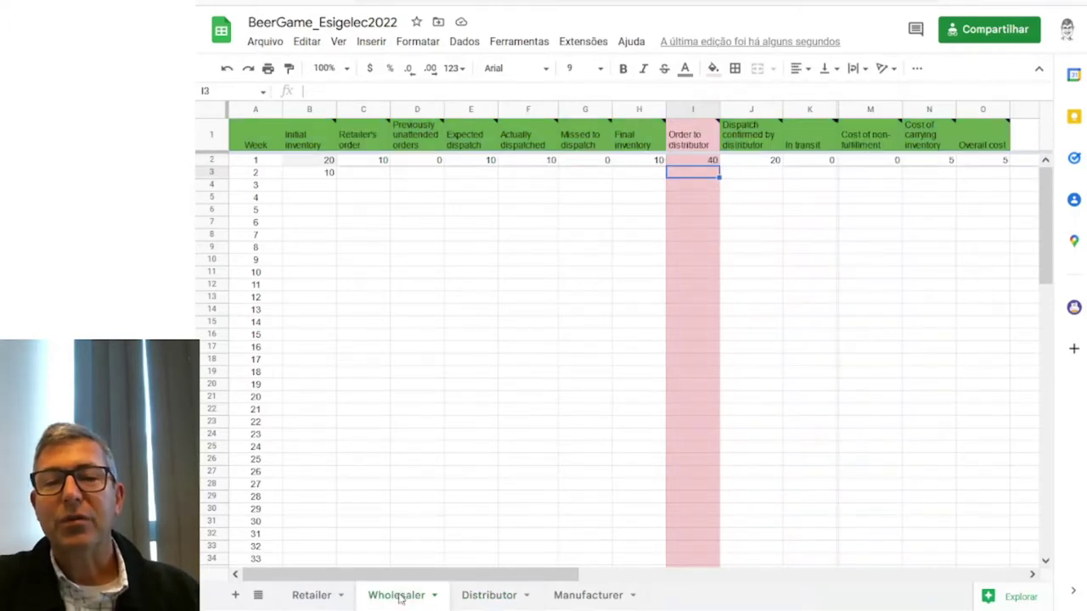
pyautogui.click(696, 160)
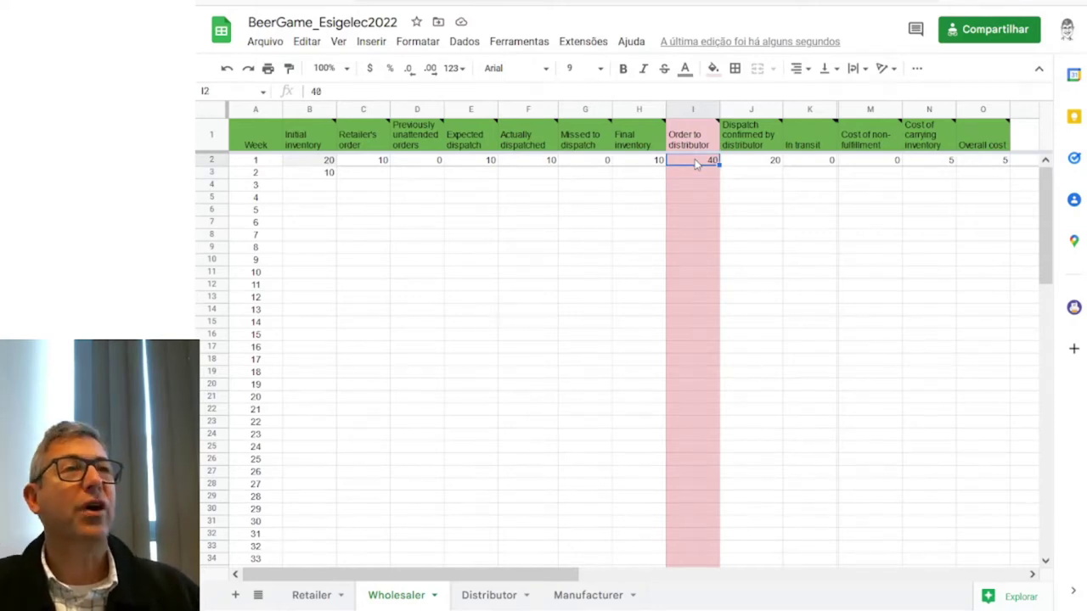
pyautogui.click(741, 163)
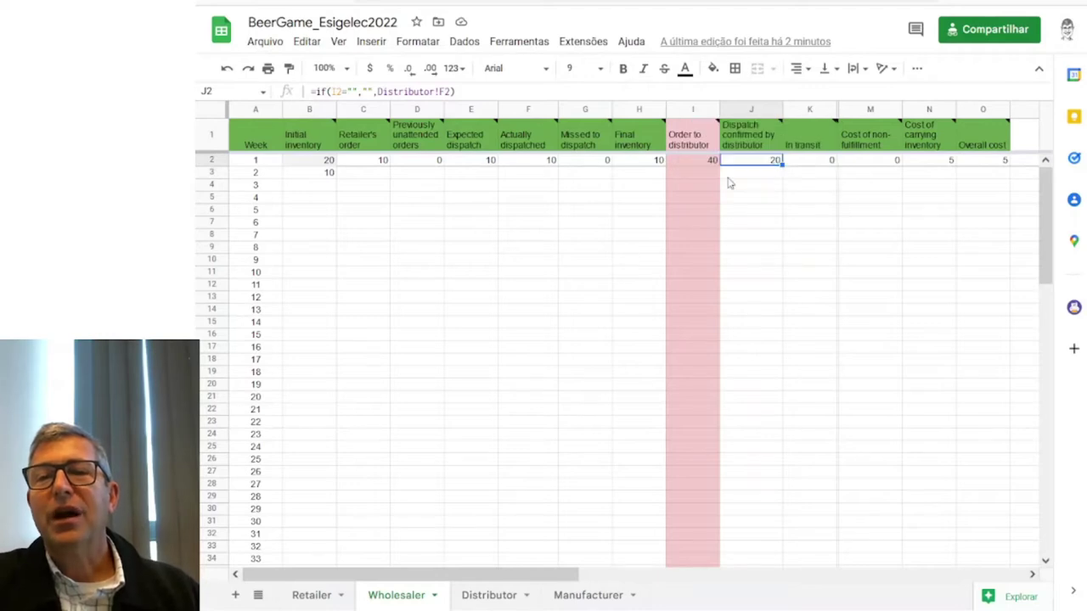
# - Clear the Manufacturer's week 1 production amount and the Distributor's week 1 order to the manufacturer
pyautogui.click(577, 595)
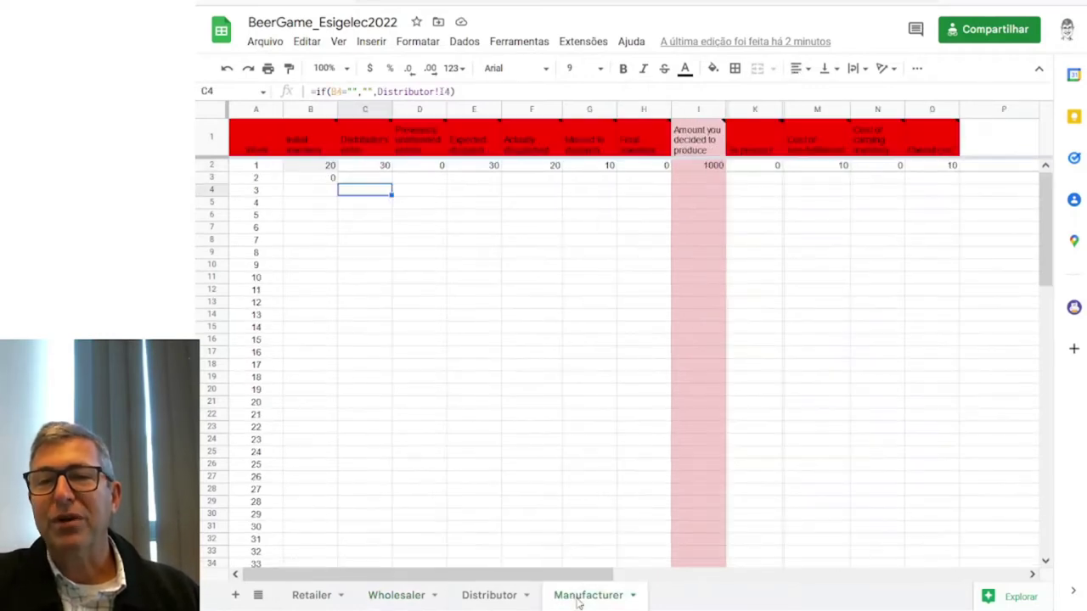
pyautogui.click(697, 164)
pyautogui.press('Delete')
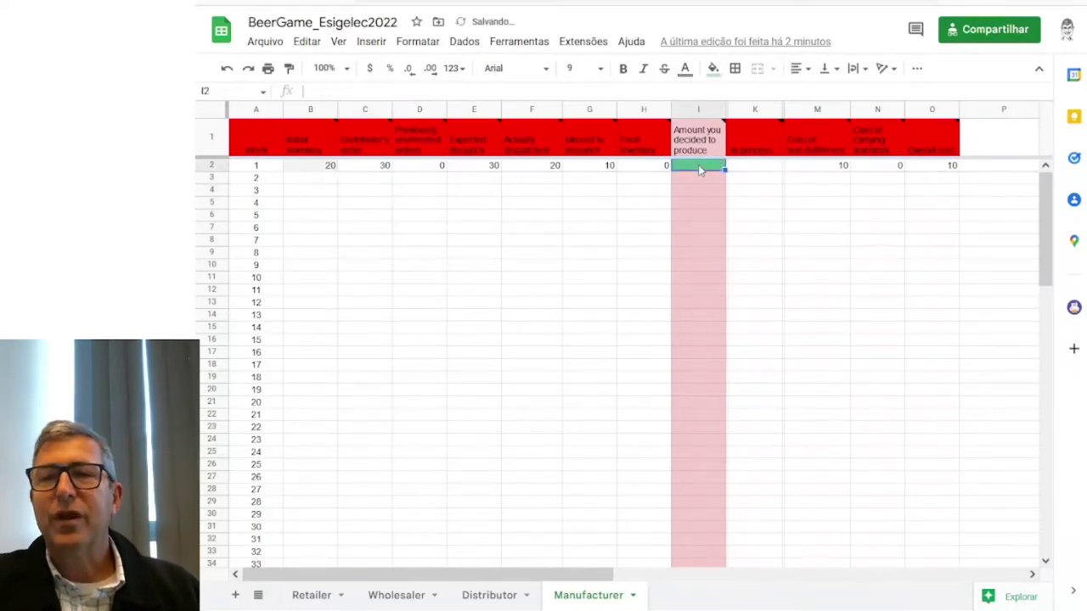
pyautogui.click(491, 595)
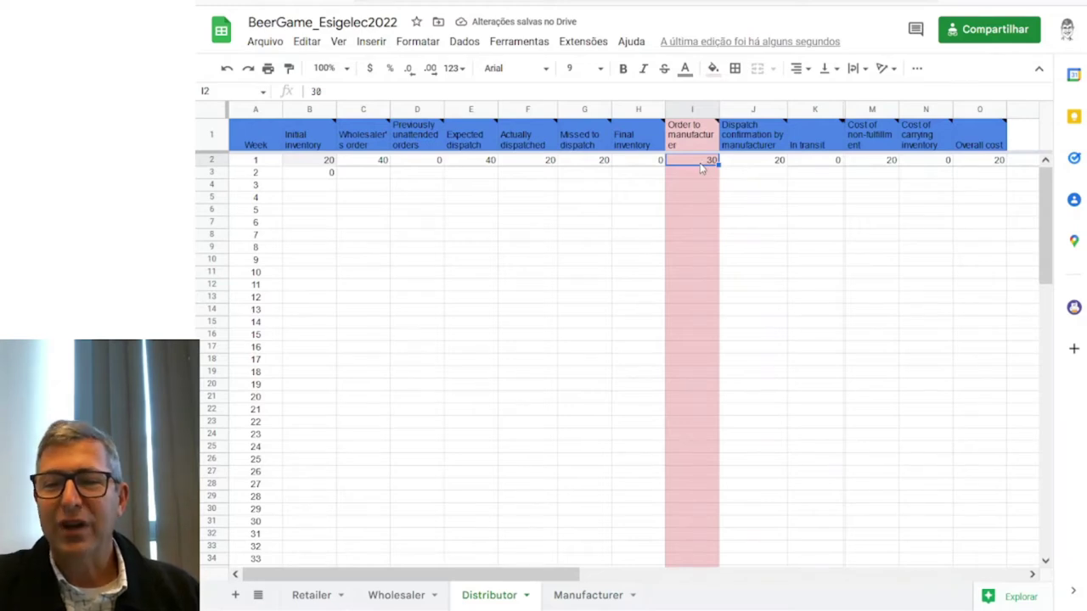
pyautogui.press('Delete')
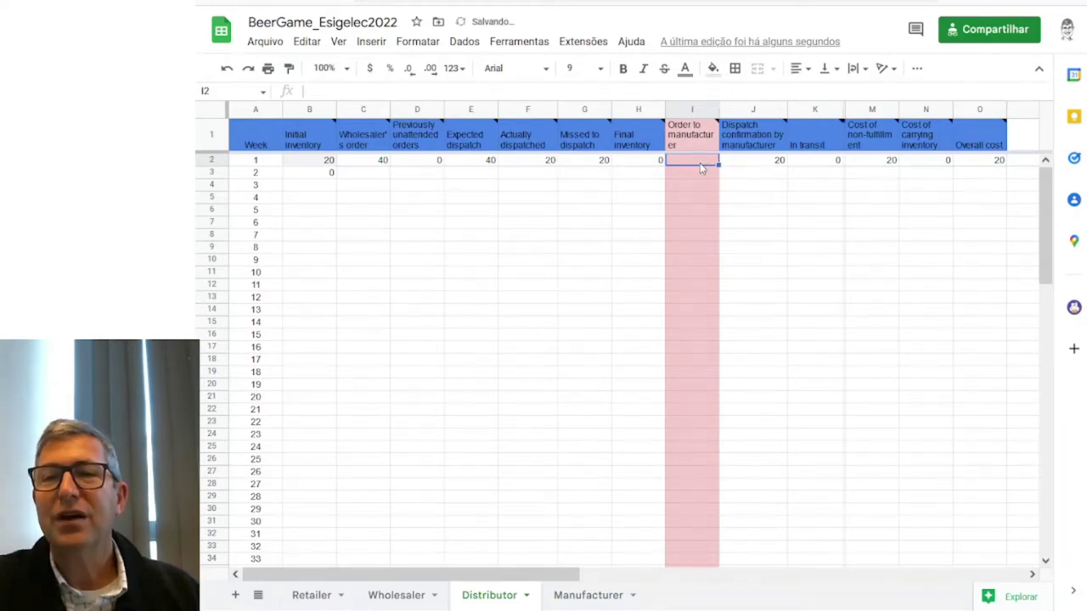
# - Clear the Wholesaler's week 1 order to the distributor and the Retailer's week 1 order to the wholesaler
pyautogui.click(397, 595)
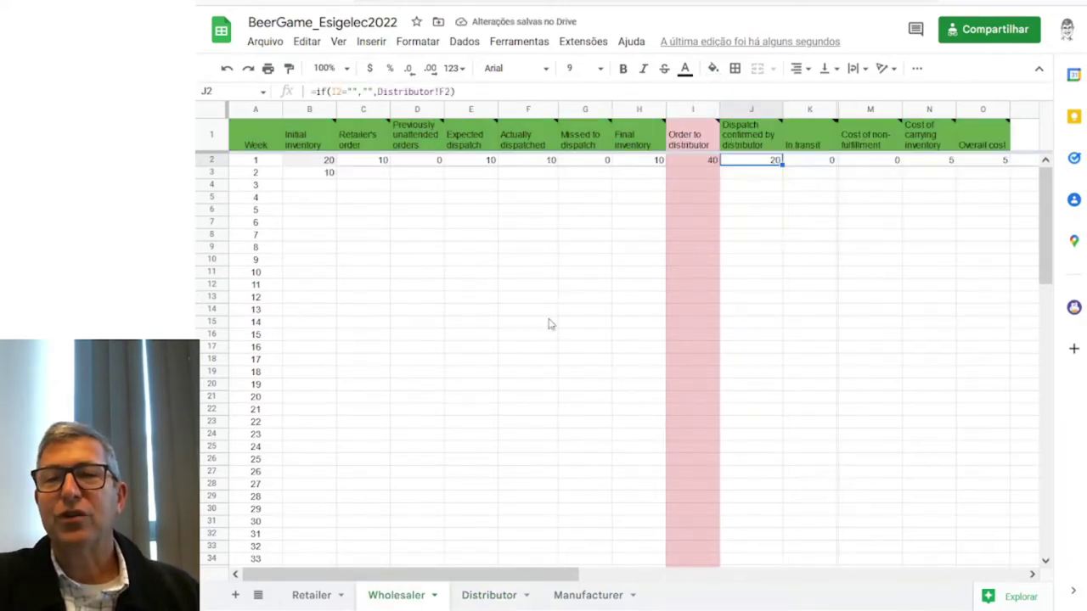
pyautogui.click(690, 164)
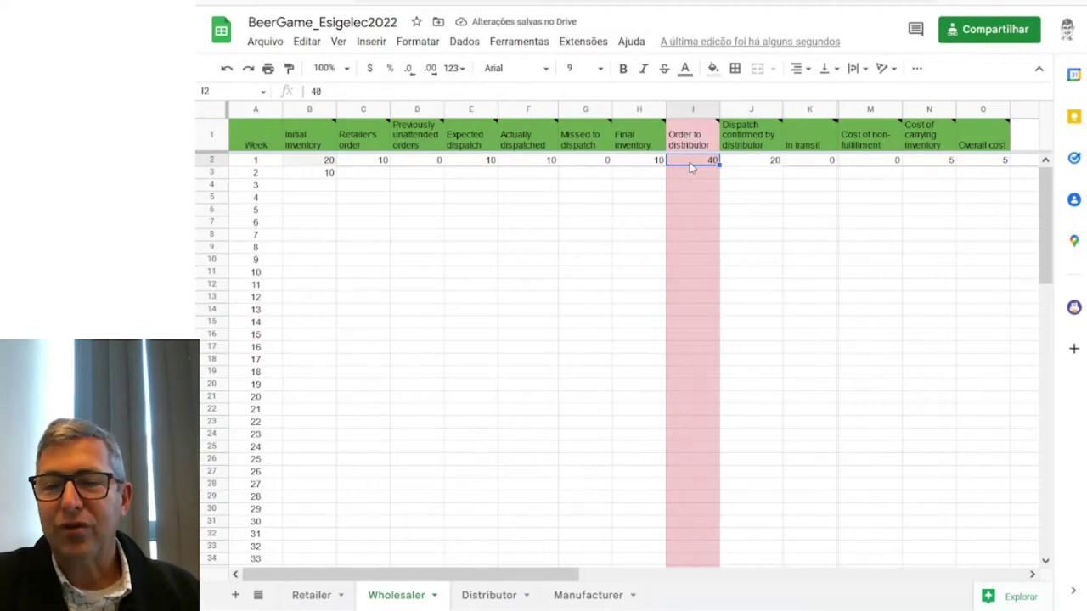
pyautogui.press('Delete')
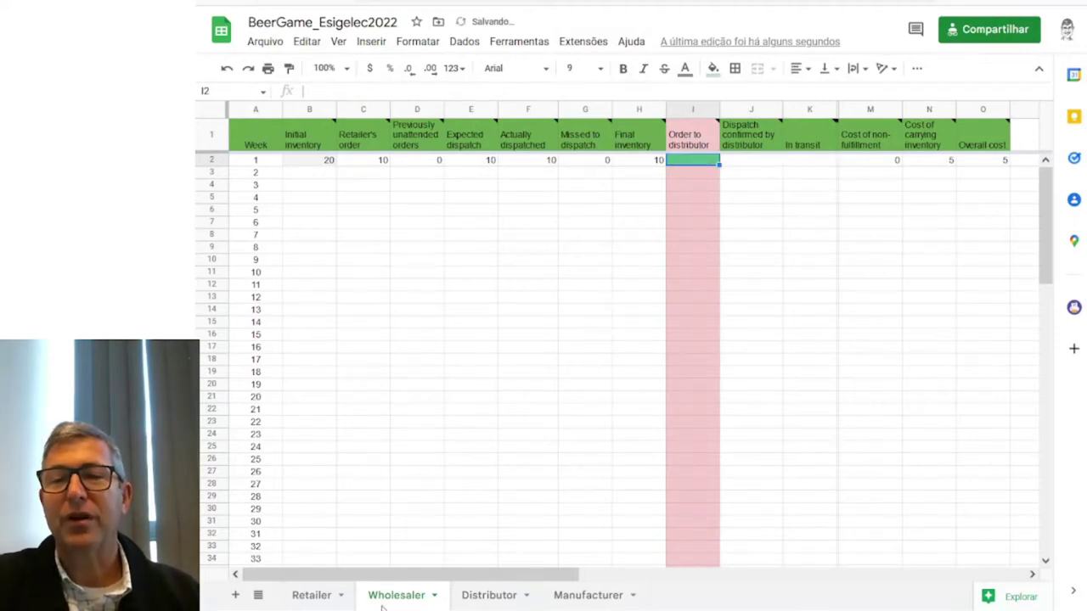
pyautogui.click(320, 595)
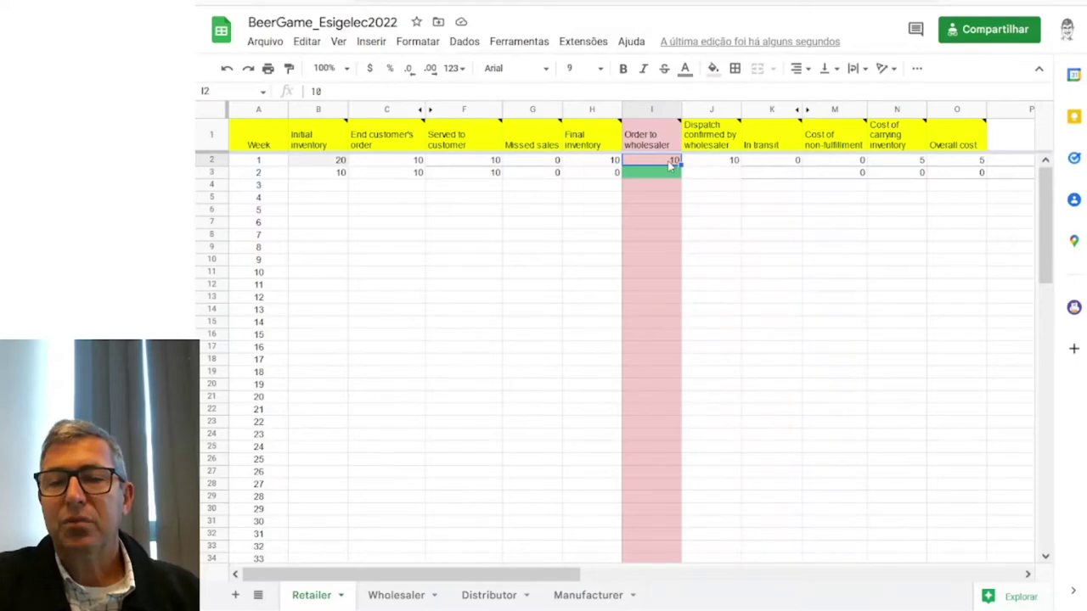
pyautogui.press('Delete')
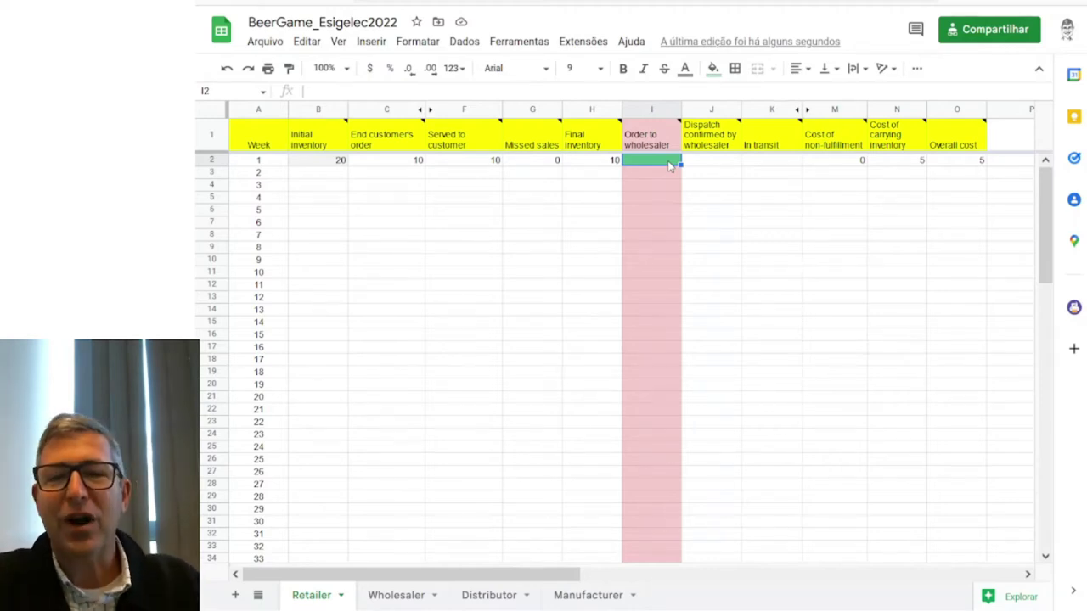
# - Enter 20 as the Retailer's week 1 order to the wholesaler
pyautogui.doubleClick(669, 164)
pyautogui.write('20')
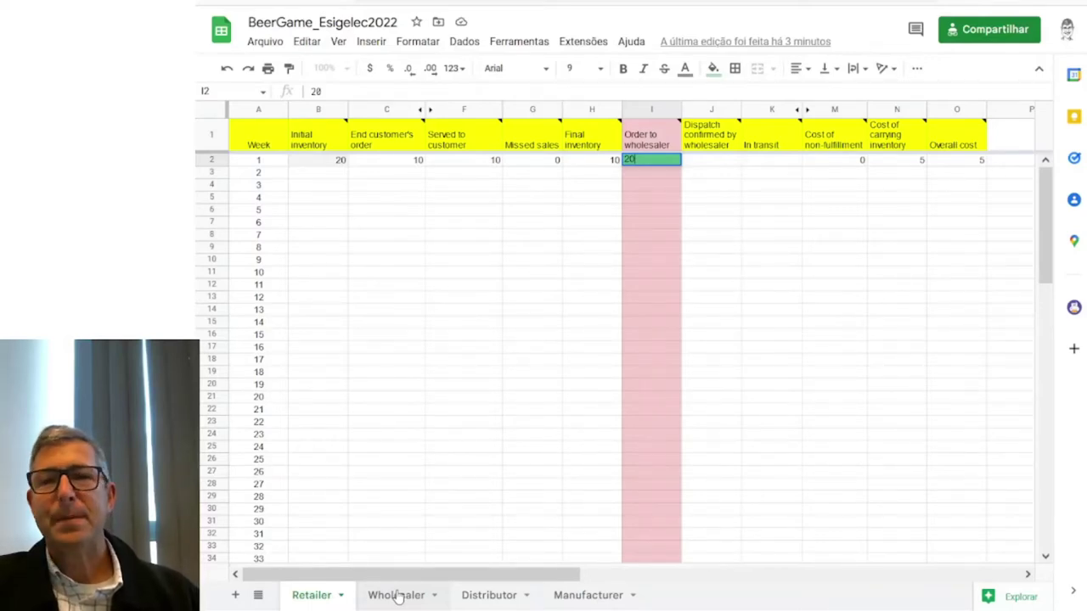
pyautogui.press('BackSpace')
pyautogui.press('BackSpace')
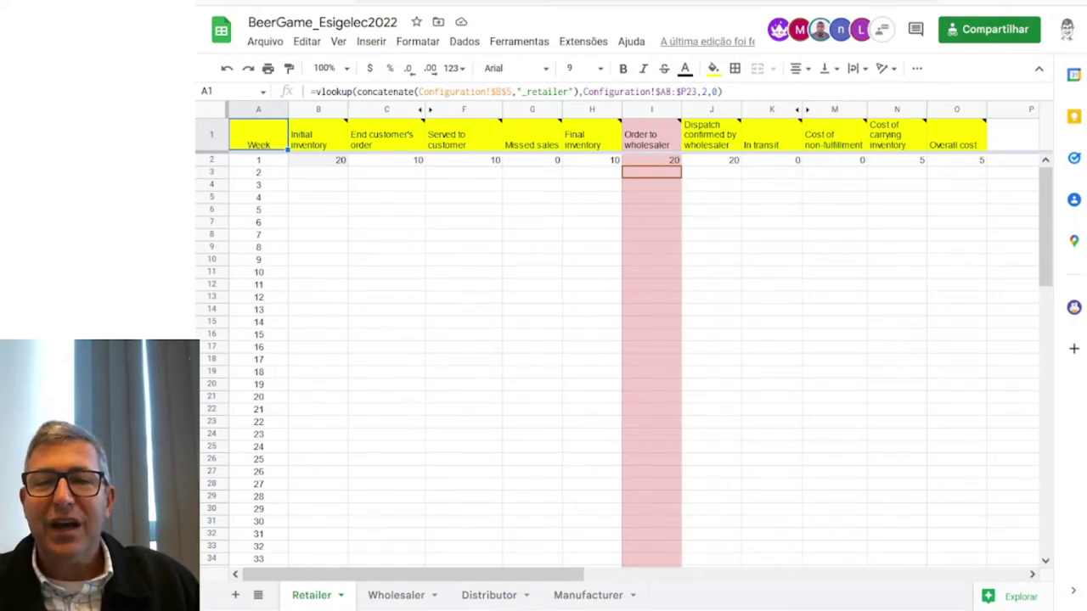
# - Review the week 1 orders on the Wholesaler and Distributor sheets, and return to the Retailer sheet
pyautogui.click(393, 597)
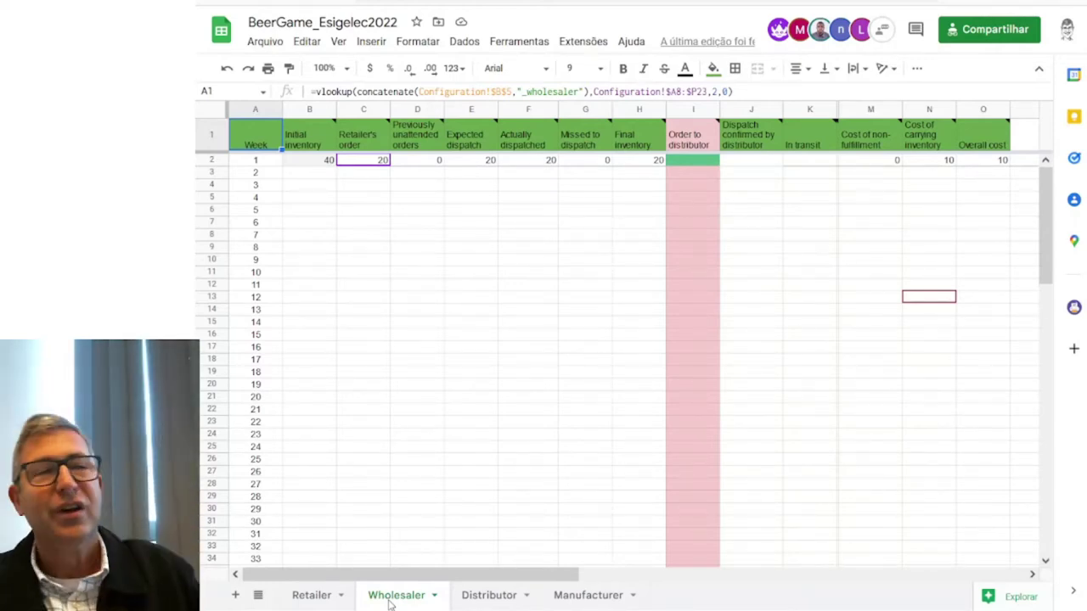
pyautogui.press('Left')
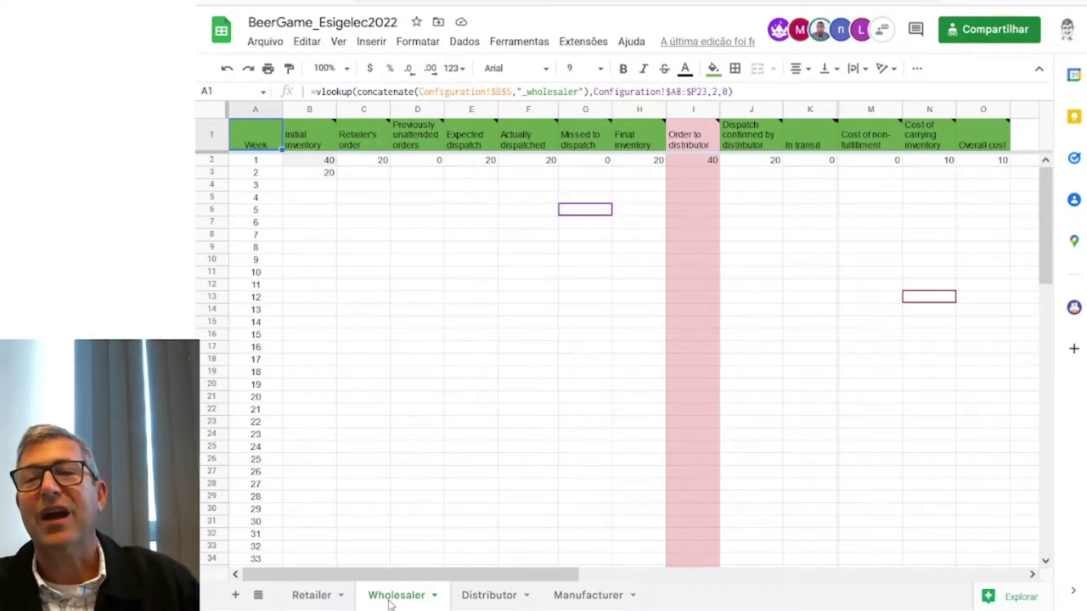
pyautogui.click(481, 596)
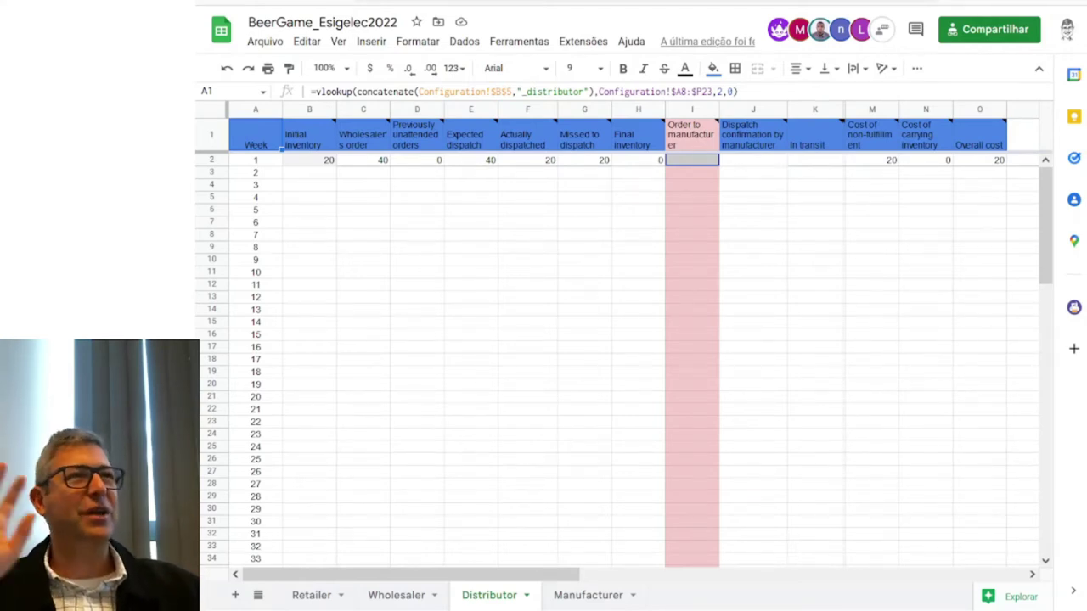
pyautogui.click(312, 595)
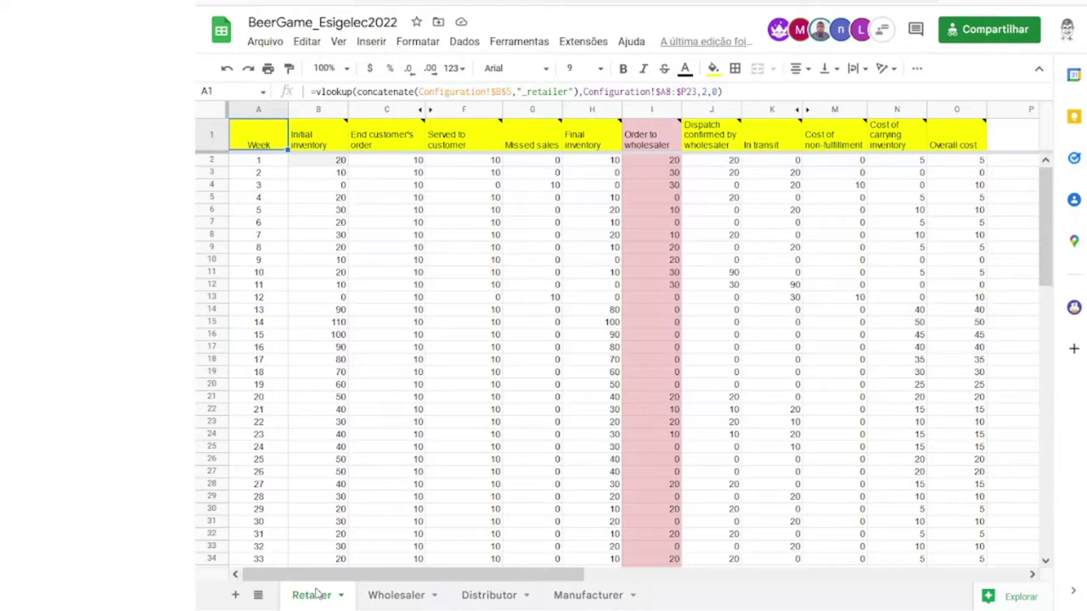
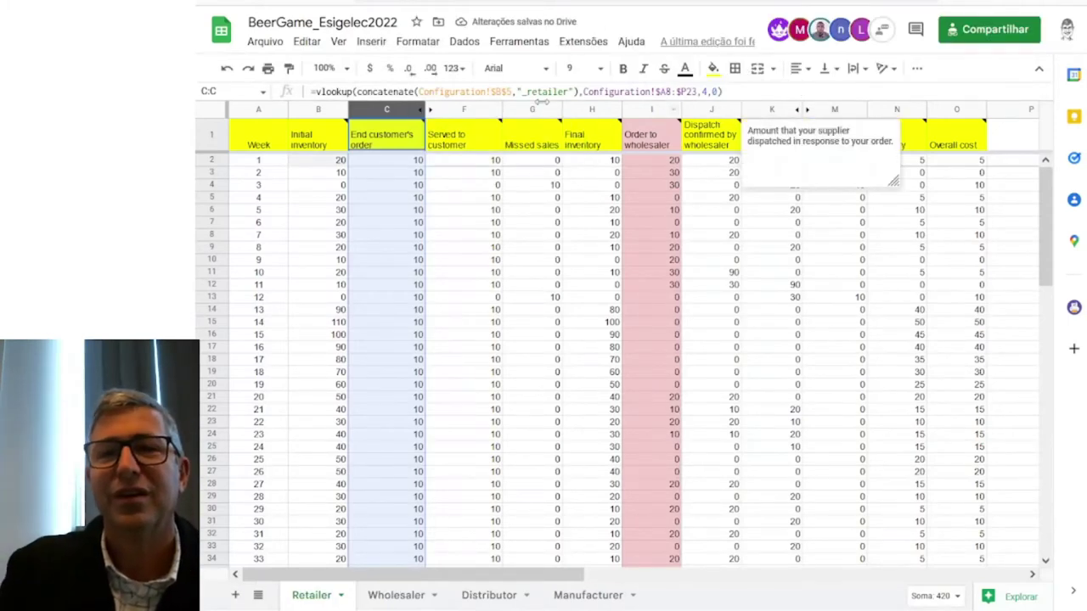
pyautogui.rightClick(389, 110)
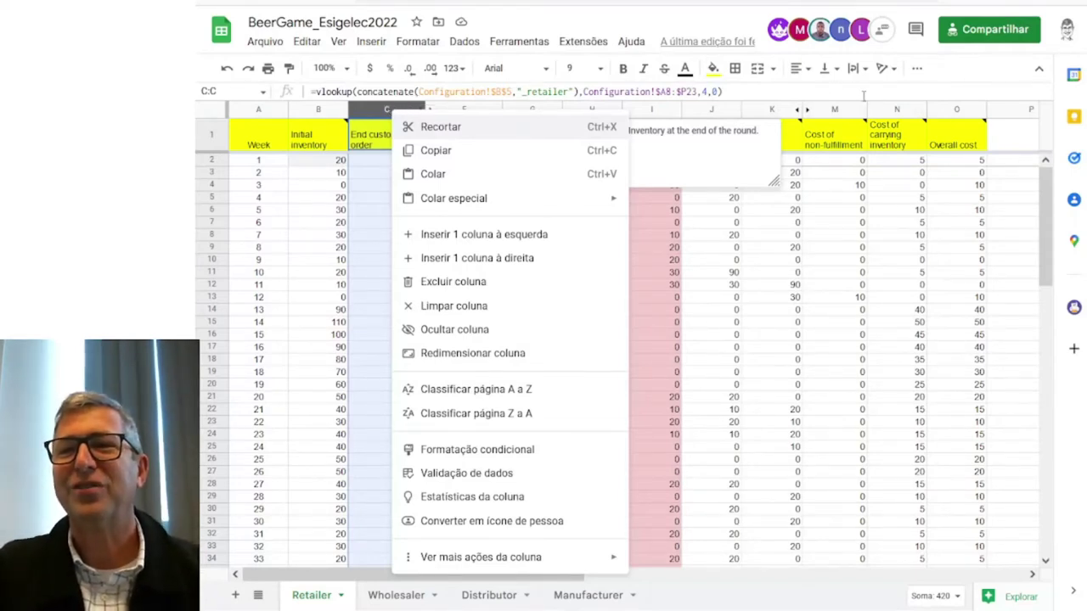
pyautogui.click(969, 85)
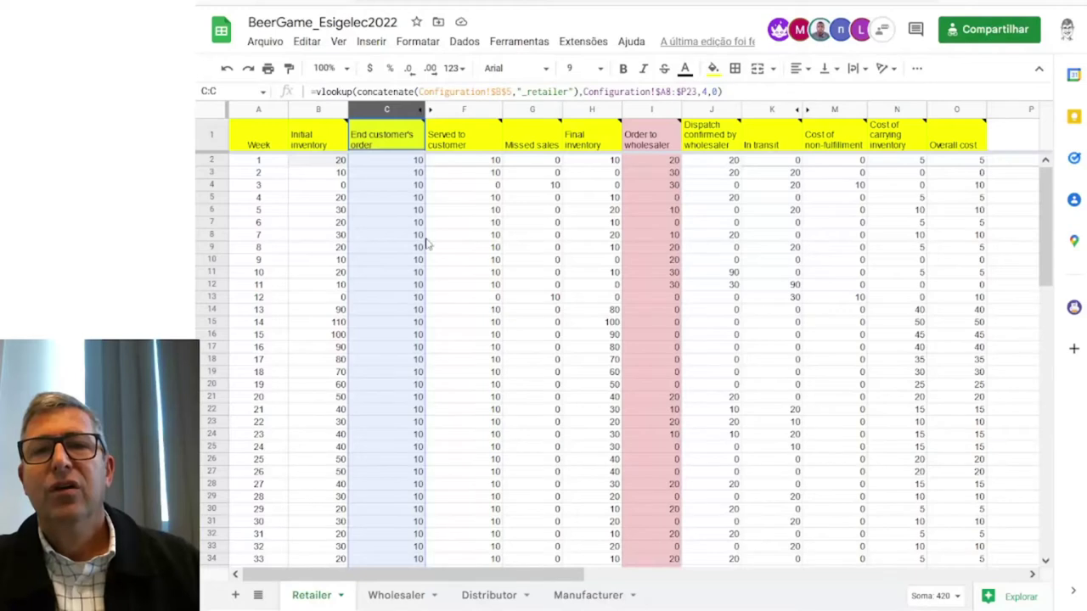
pyautogui.moveTo(387, 129)
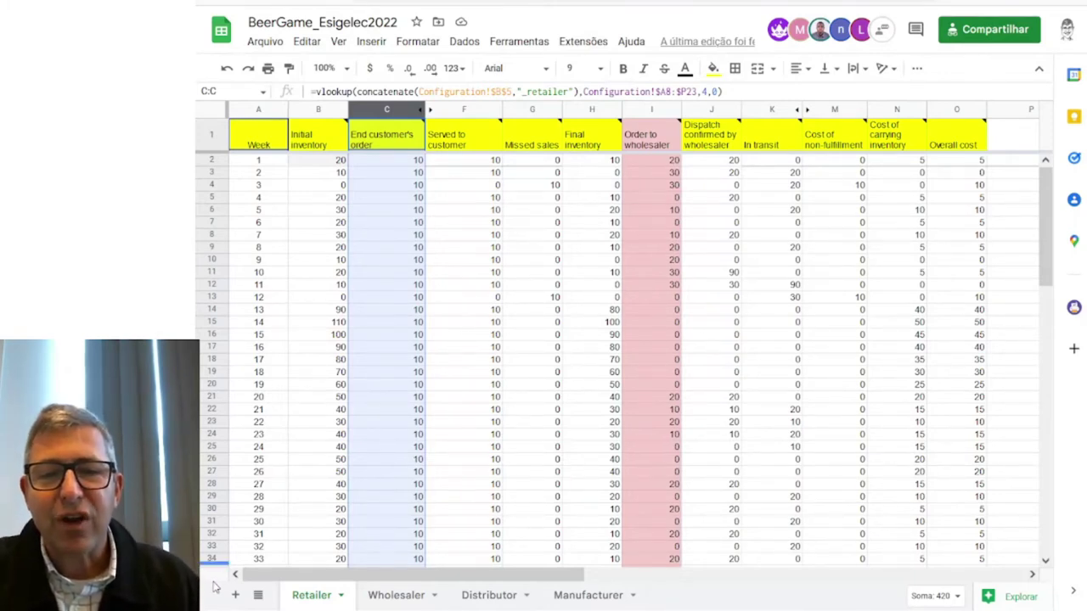
# - Add a blank sheet and display the hidden Orders Placed sheet
pyautogui.click(235, 598)
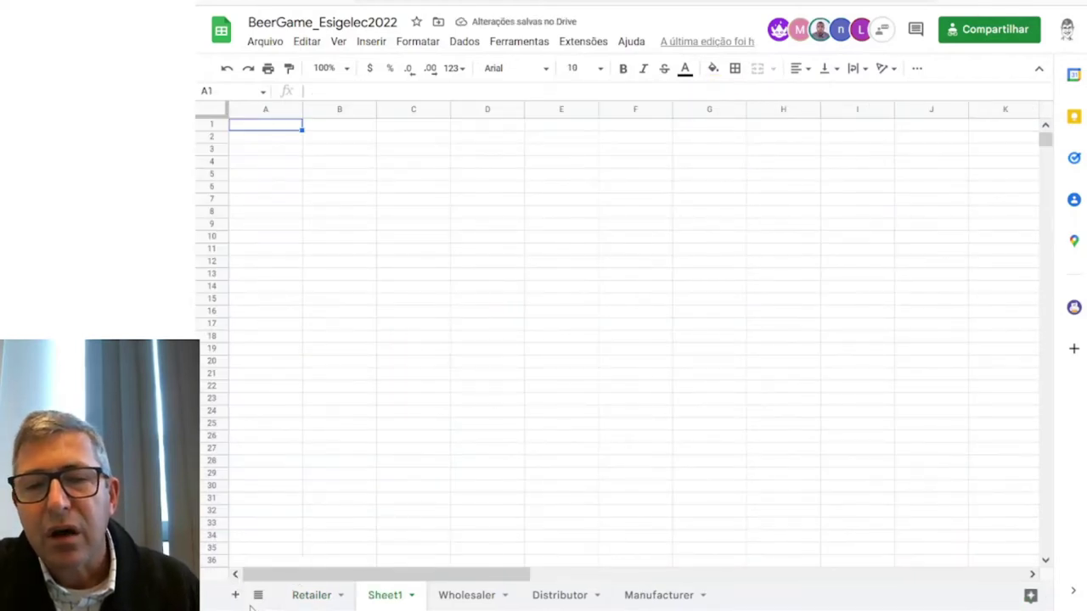
pyautogui.click(258, 597)
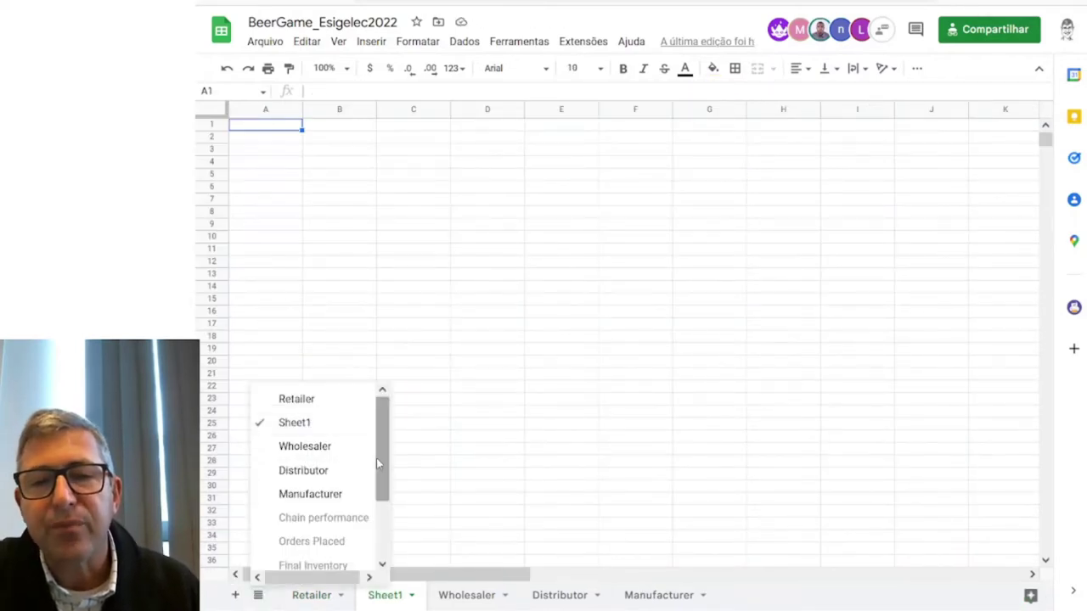
pyautogui.scroll(-2, 378, 463)
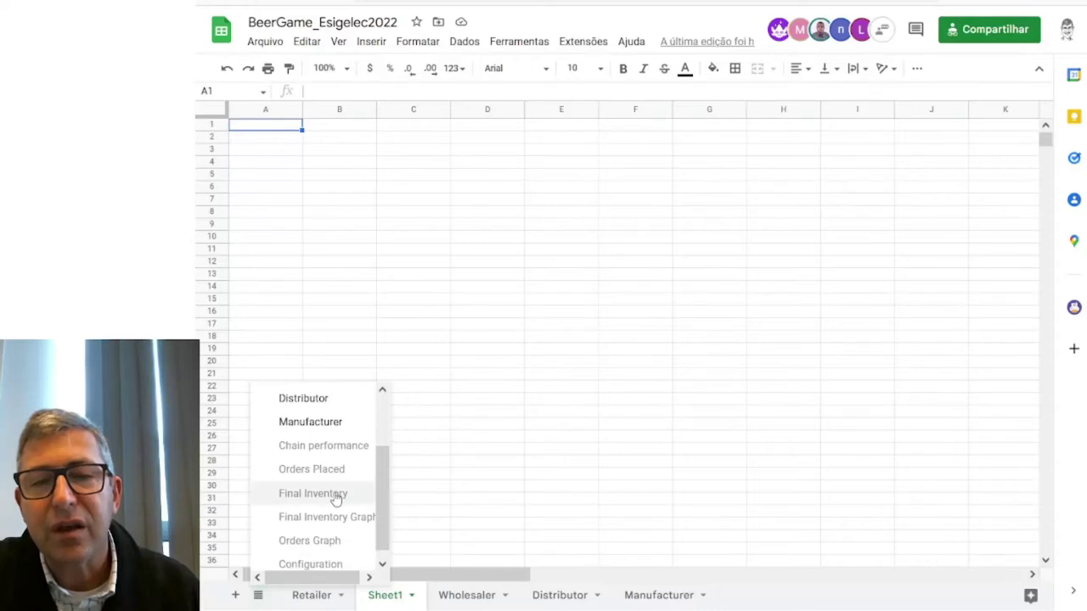
pyautogui.click(311, 469)
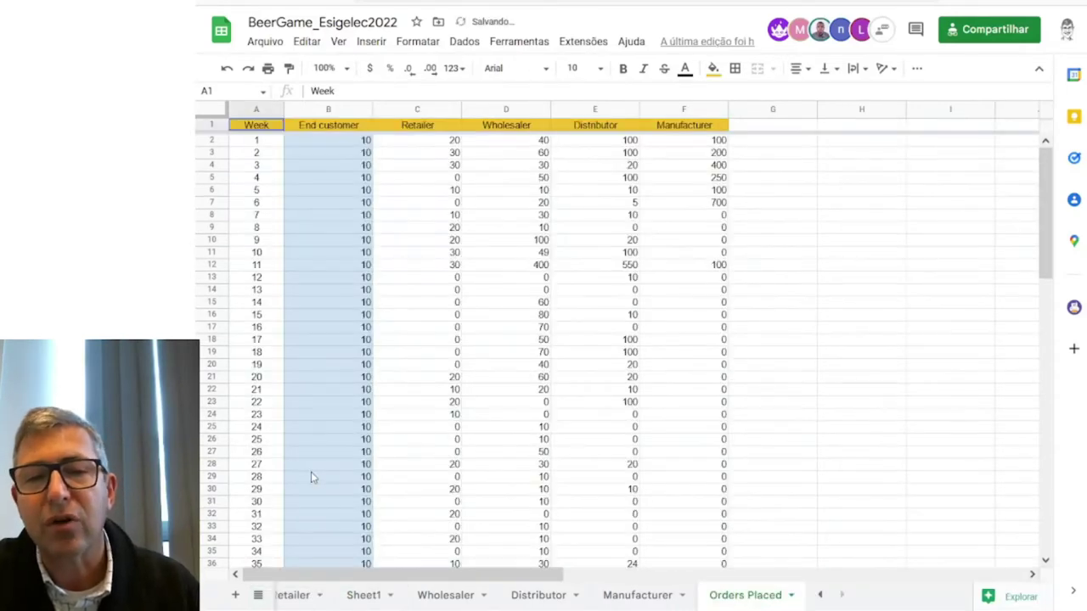
# - Display the hidden Orders Graph sheet, followed by the hidden Final Inventory Graph sheet
pyautogui.click(258, 595)
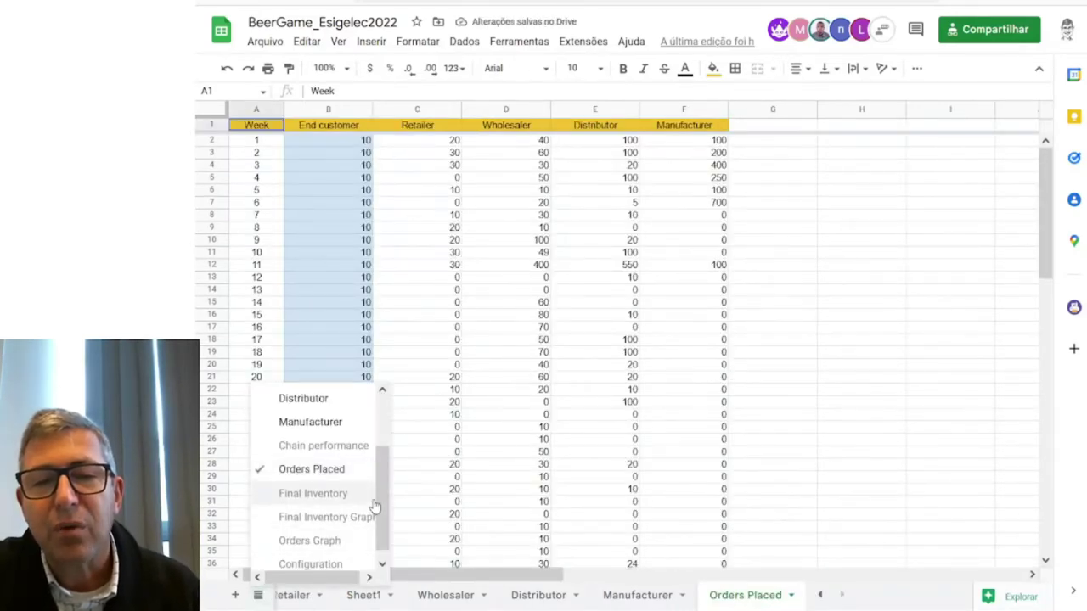
pyautogui.click(310, 541)
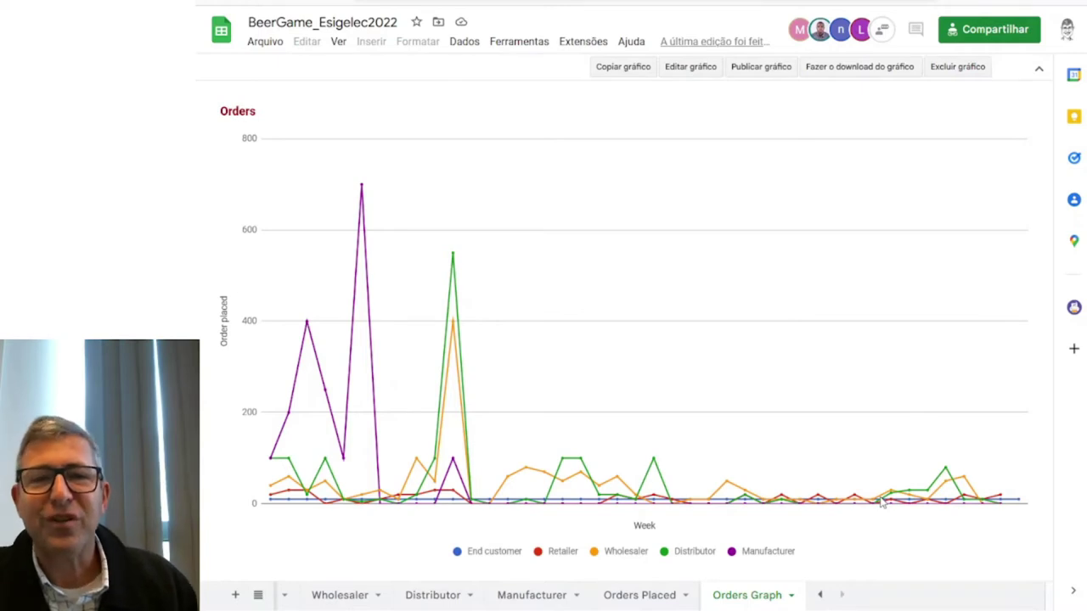
pyautogui.click(259, 597)
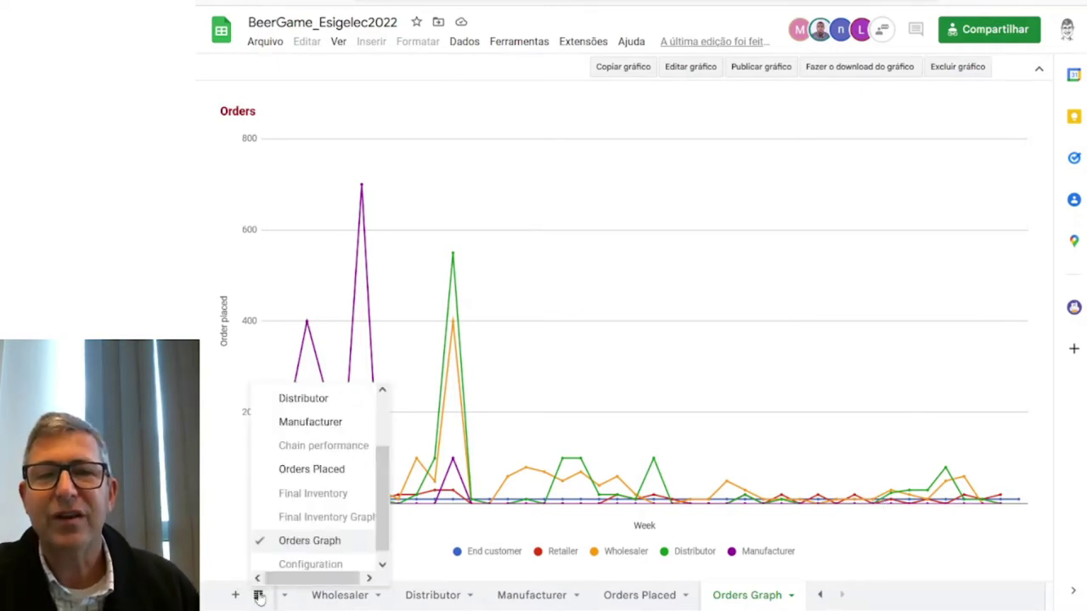
pyautogui.click(340, 517)
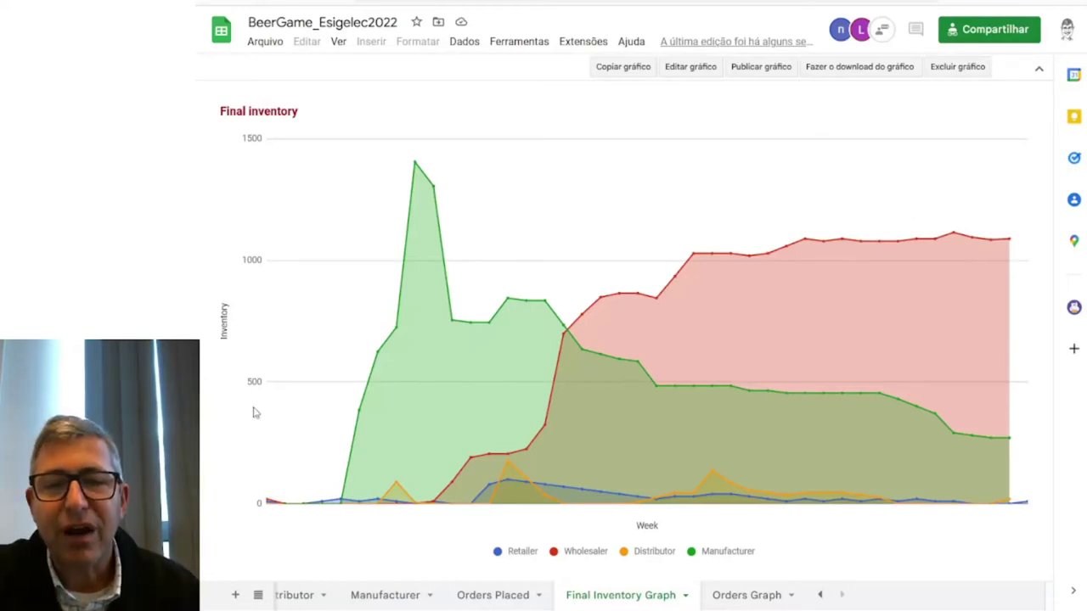
# - Display the hidden Chain performance sheet with the cost and inventory results of each link
pyautogui.click(258, 595)
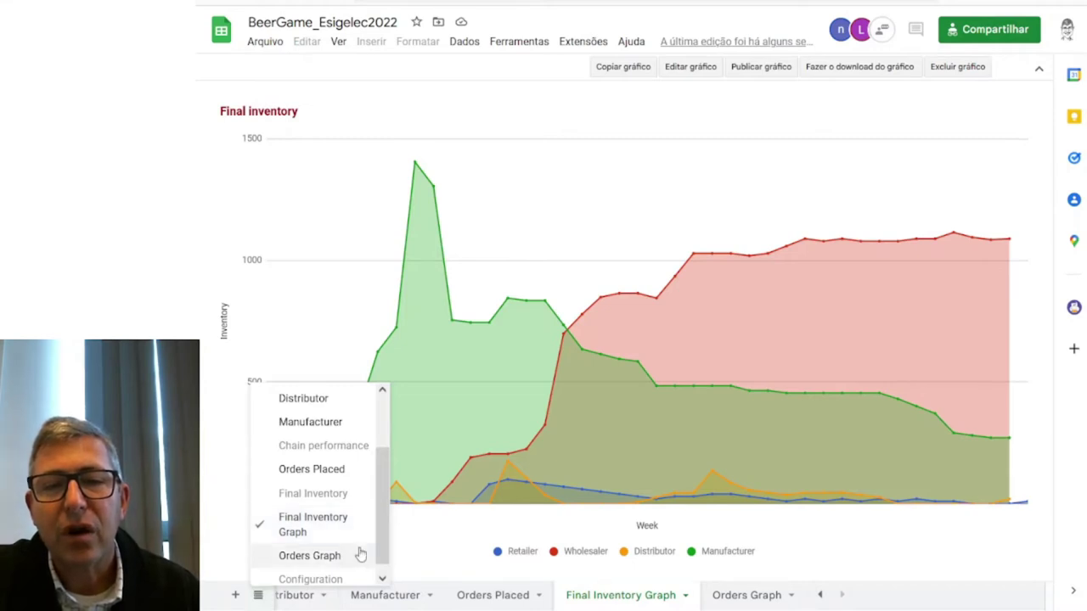
pyautogui.scroll(-1, 383, 547)
pyautogui.scroll(1, 382, 536)
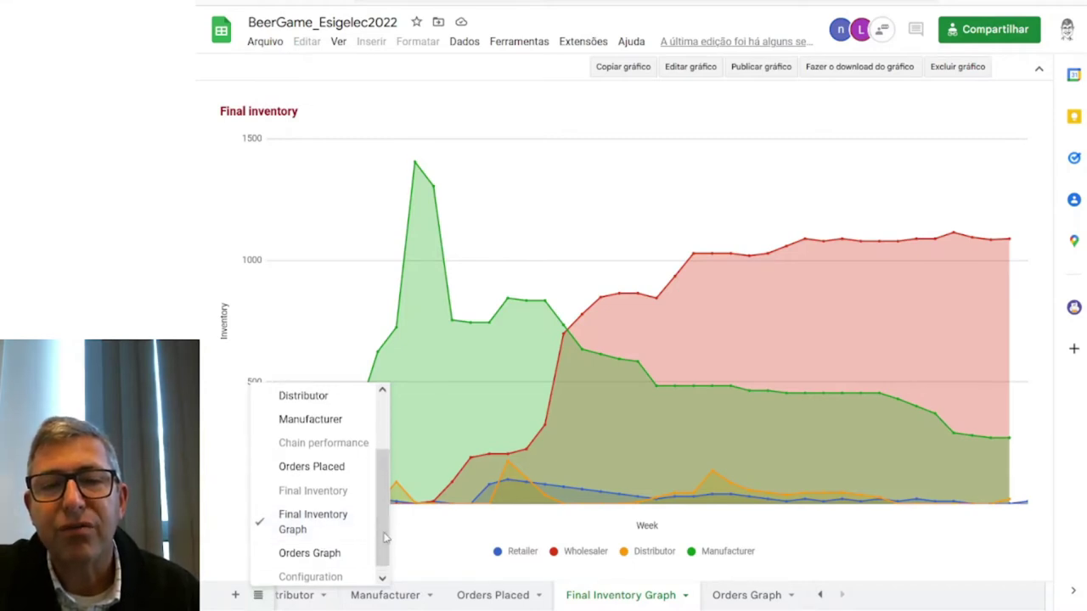
pyautogui.scroll(3, 383, 536)
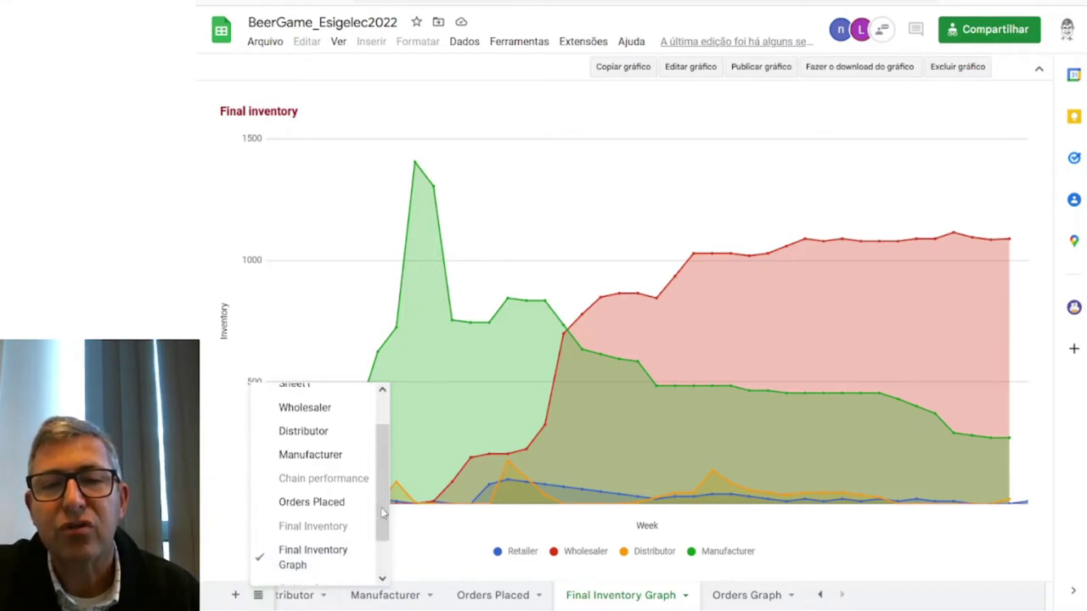
pyautogui.click(303, 483)
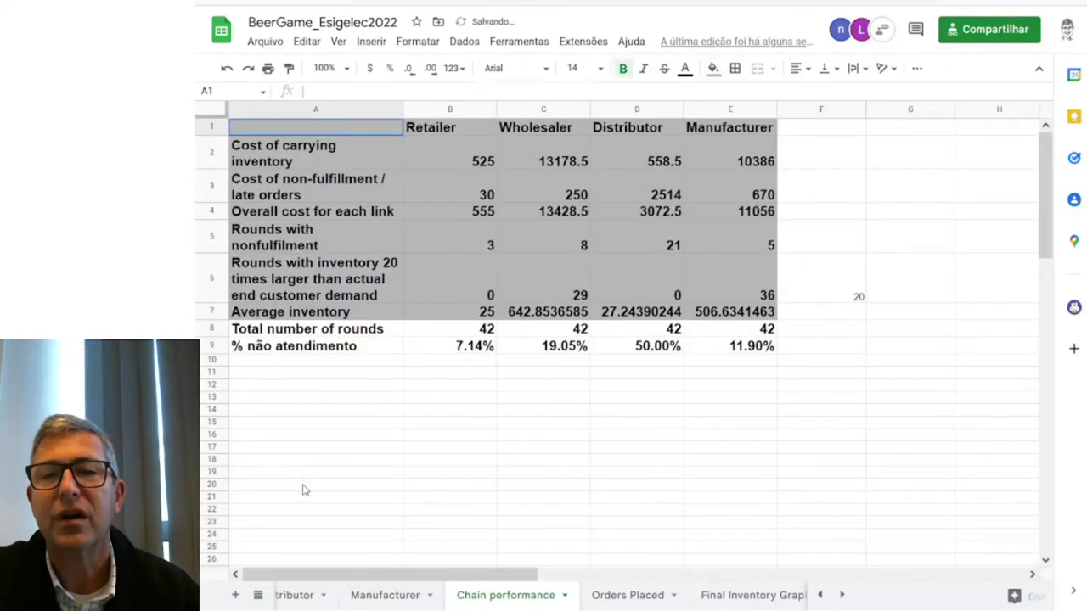
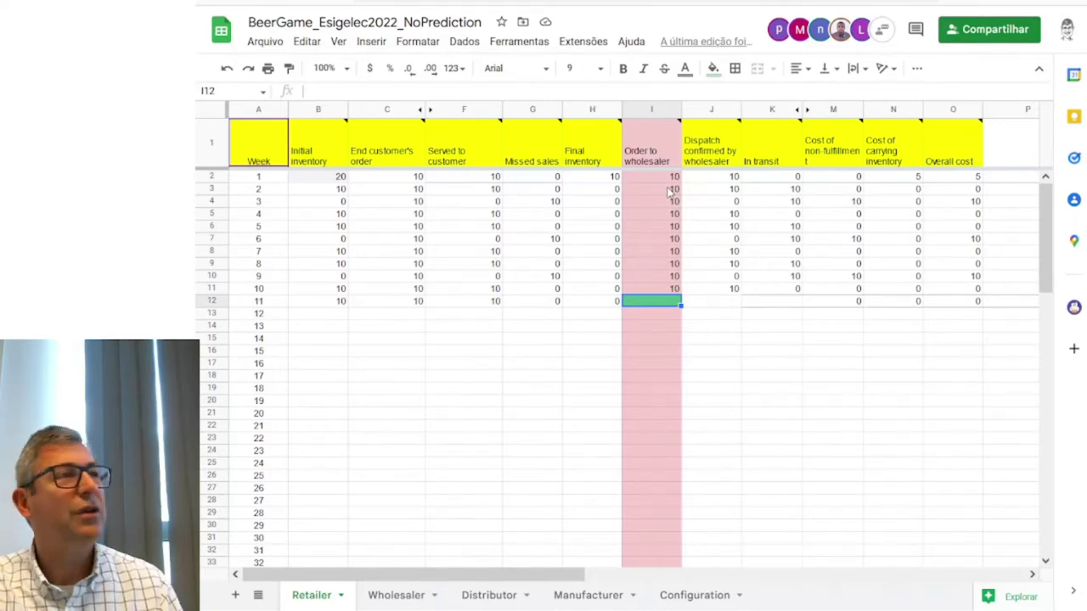
# - Display the Orders Graph and Chain performance sheets of the BeerGame_Esigelec2022_NoPrediction workbook
pyautogui.click(668, 190)
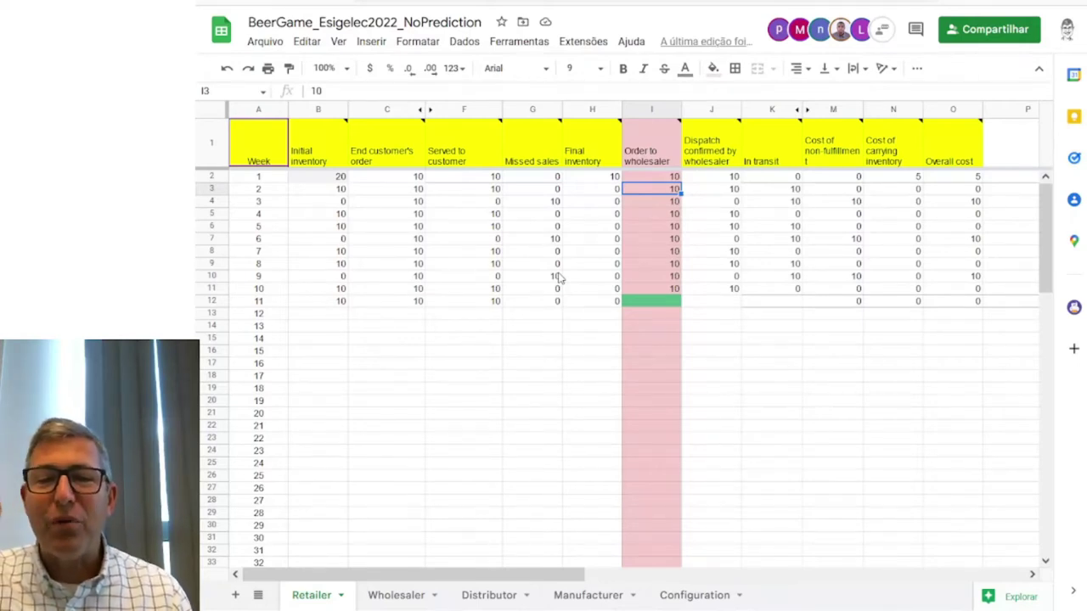
pyautogui.click(233, 596)
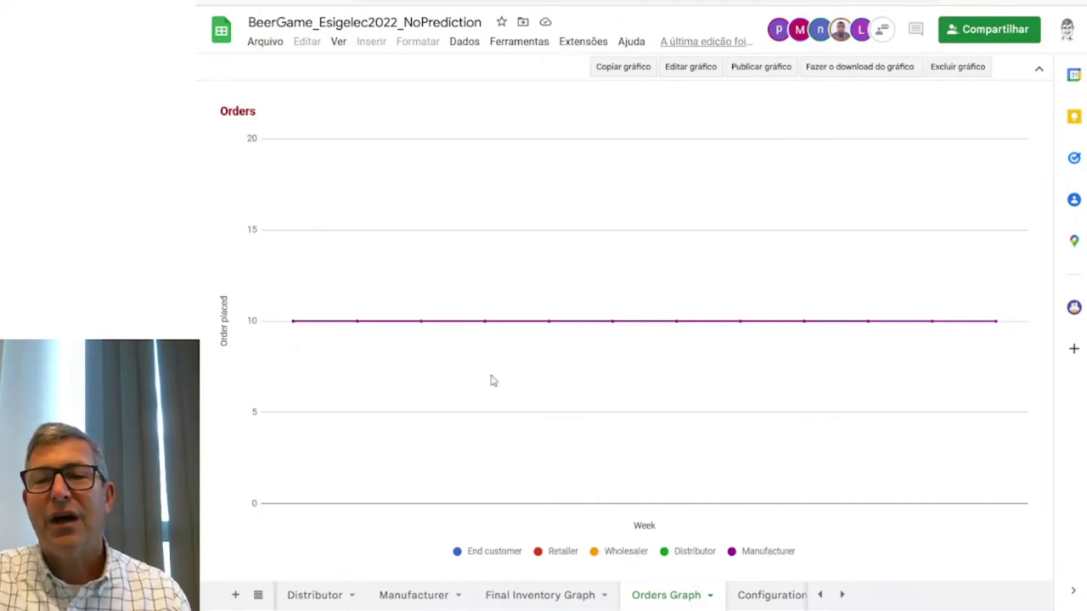
pyautogui.click(258, 595)
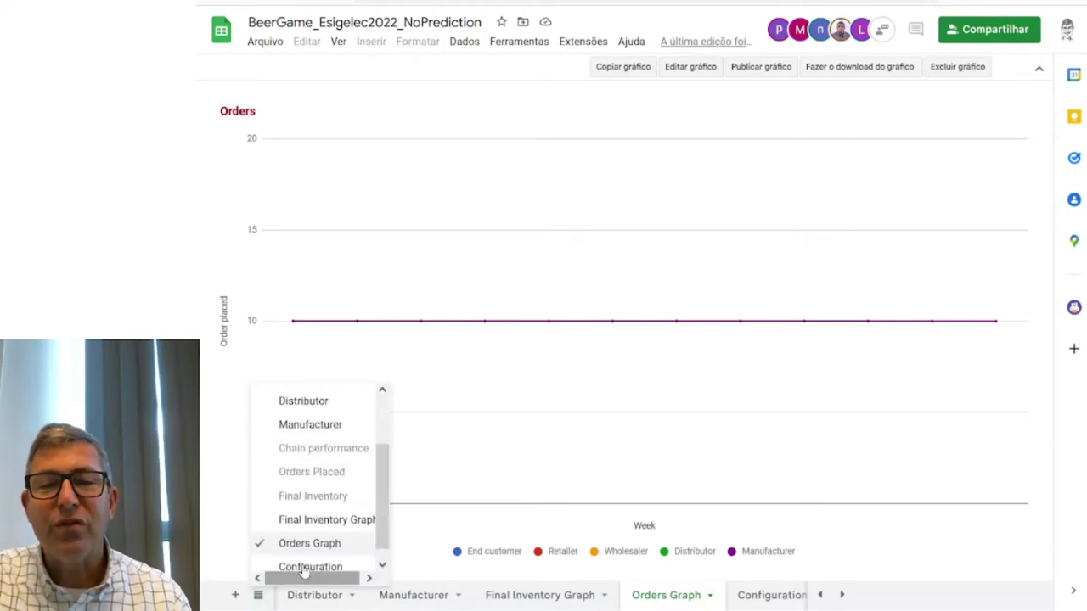
pyautogui.scroll(-1, 383, 526)
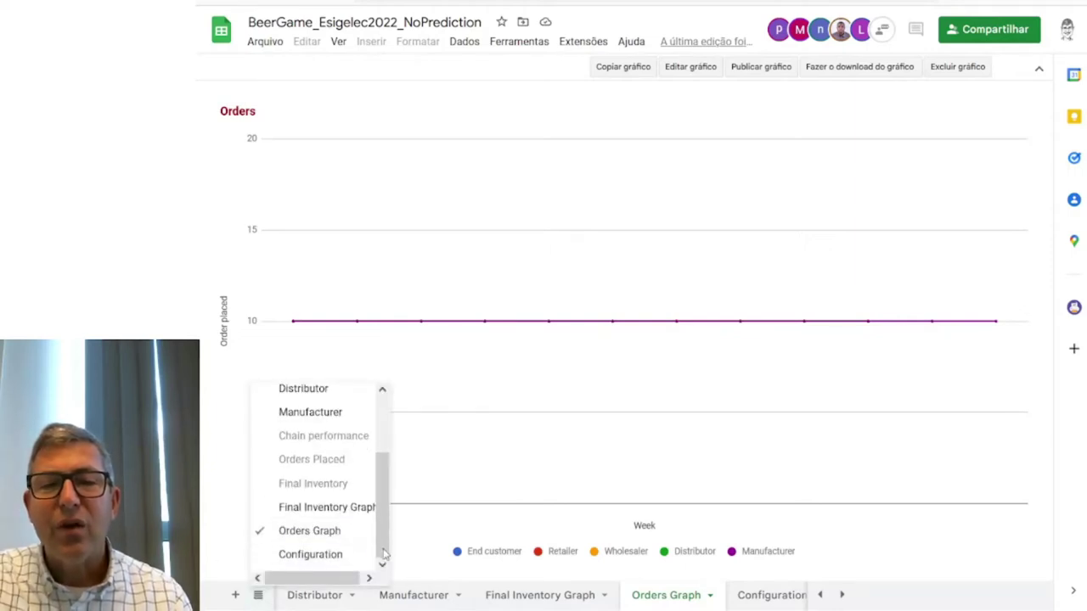
pyautogui.click(333, 439)
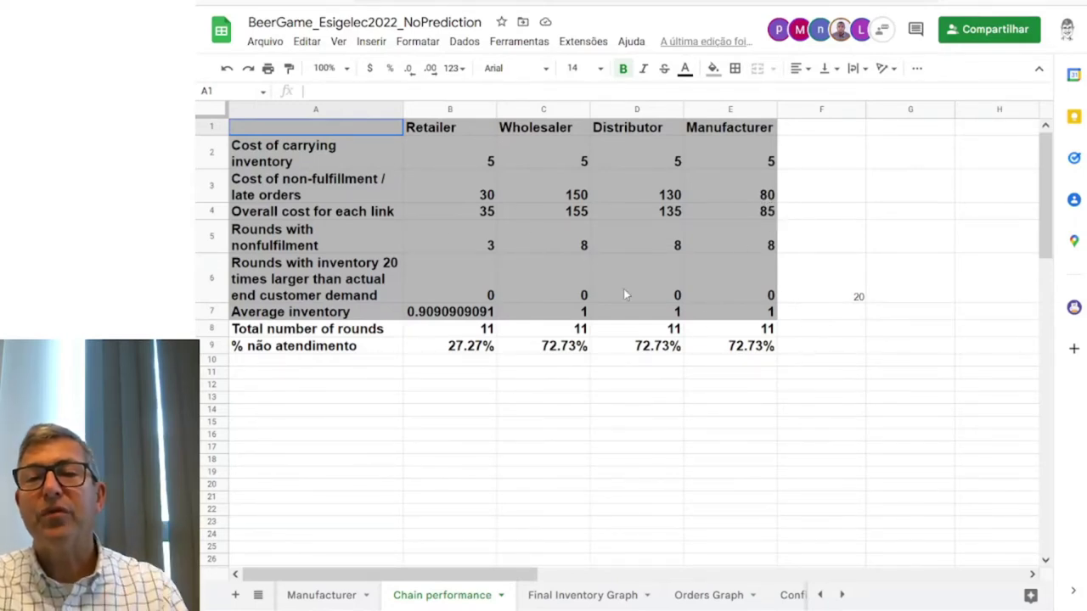
# - Total the overall costs of all four links in cell F4 with the formula =soma(B4:E4)
pyautogui.click(814, 214)
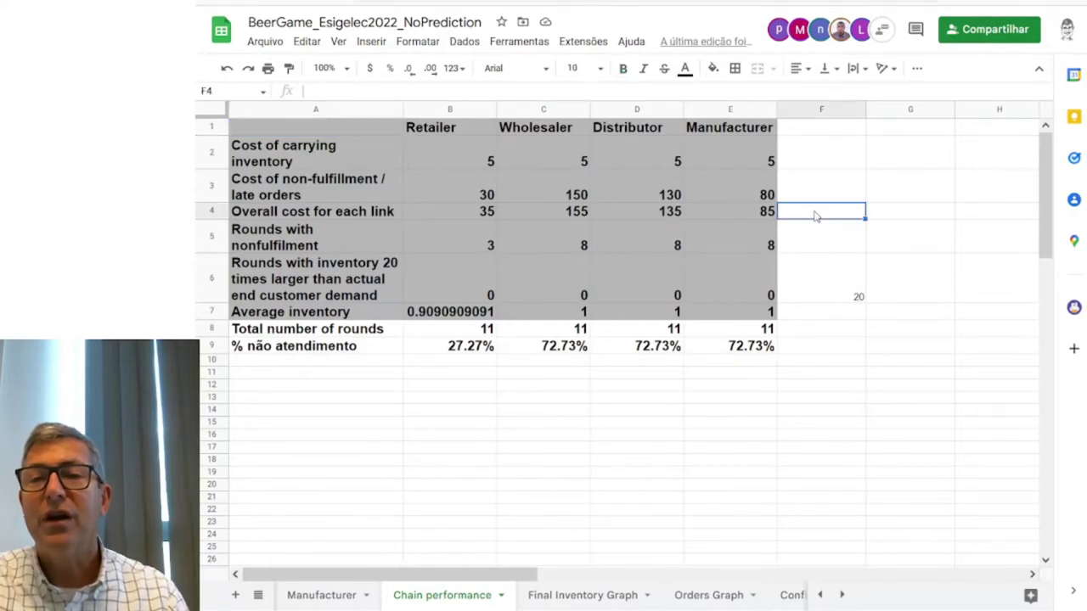
pyautogui.write('=su')
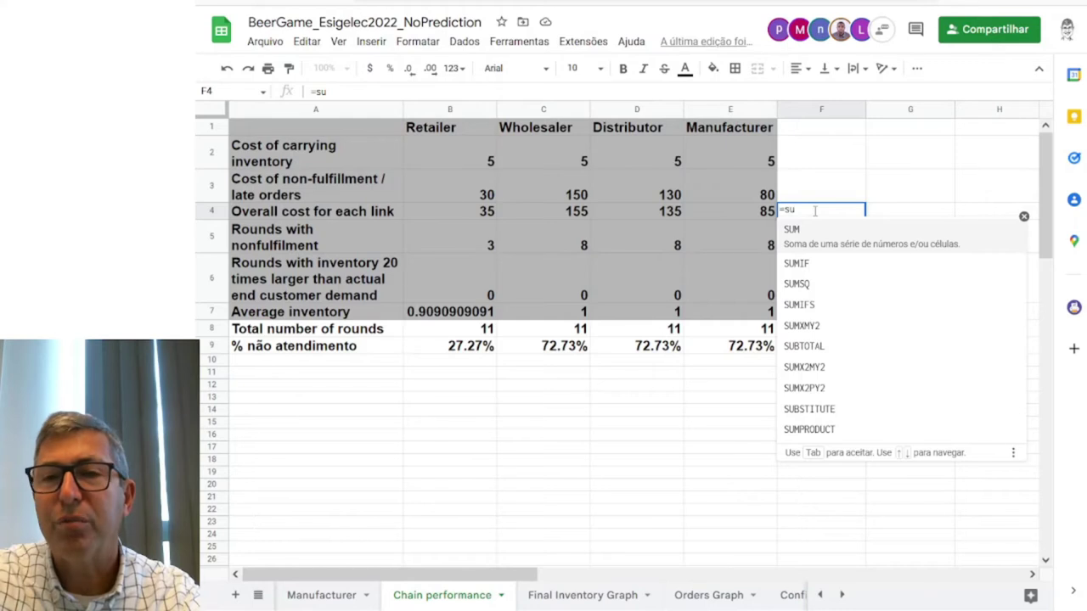
pyautogui.press('BackSpace')
pyautogui.write('o')
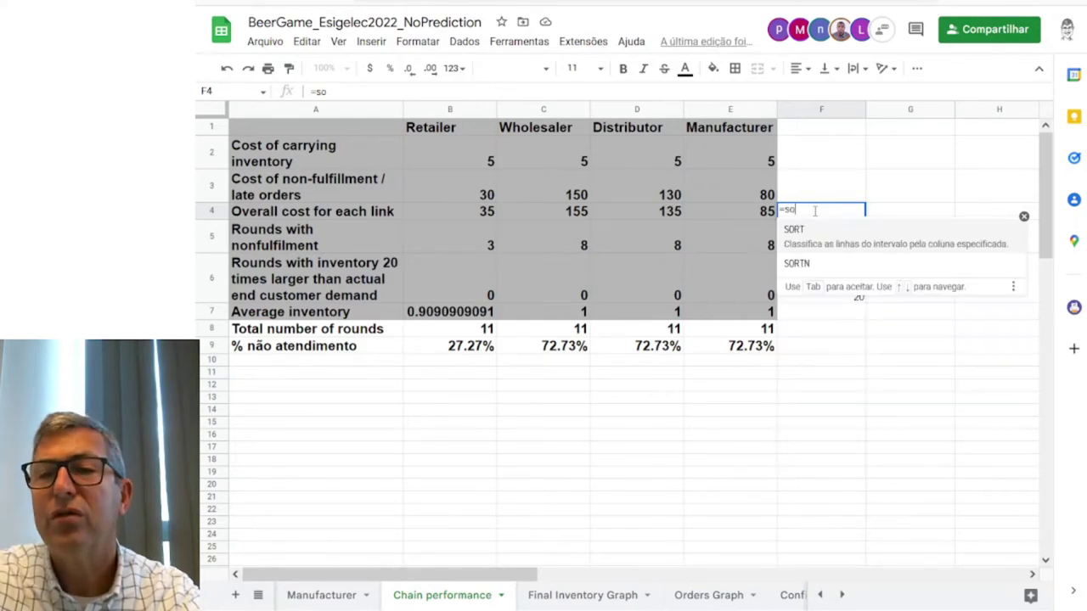
pyautogui.write('ma(')
pyautogui.moveTo(485, 210); pyautogui.dragTo(746, 207)
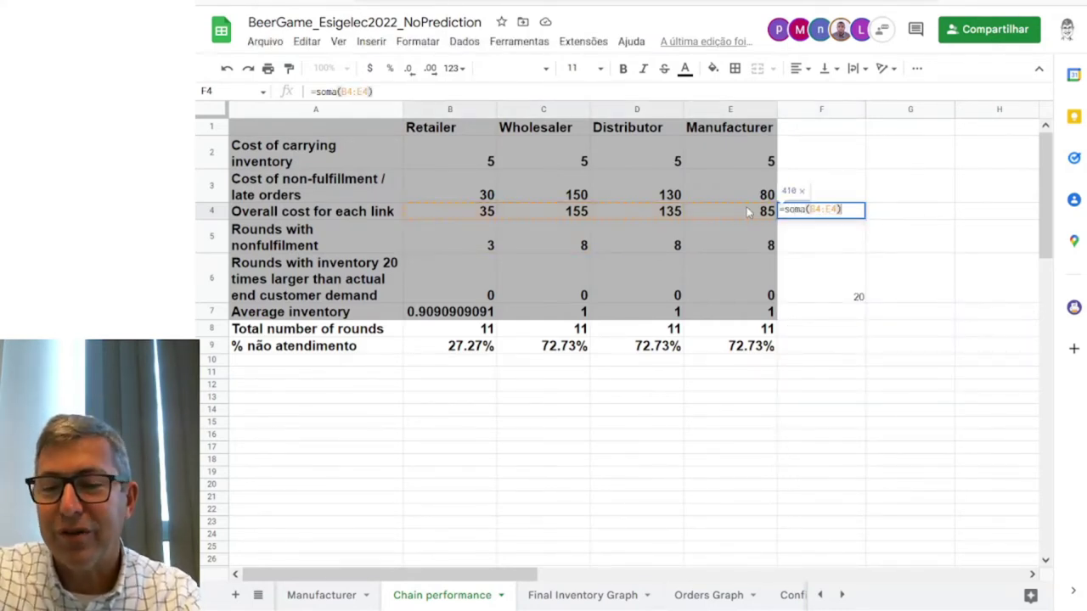
pyautogui.press('Return')
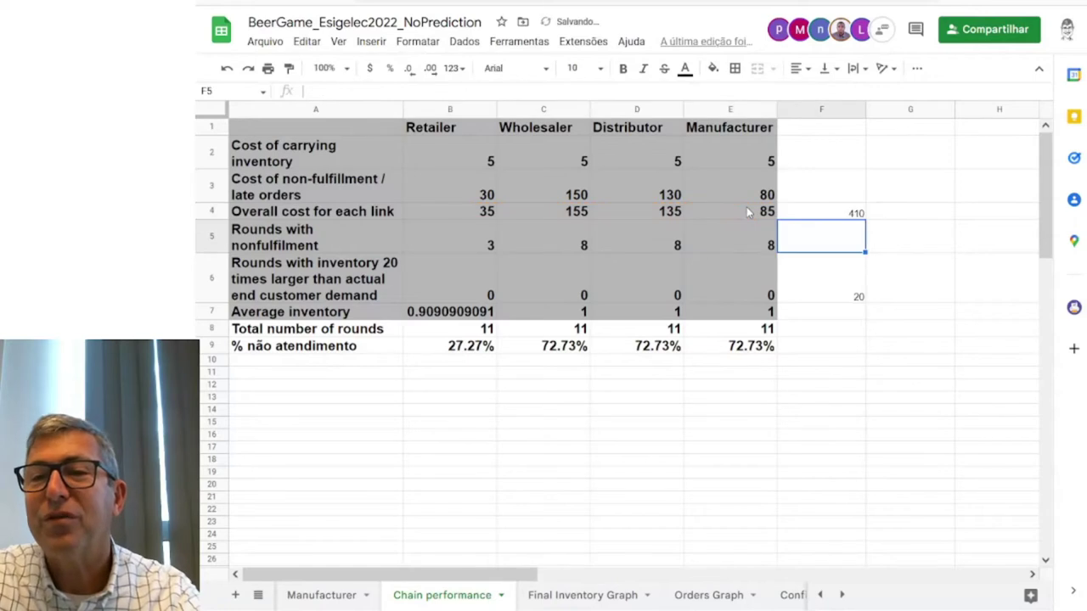
# - Clear the value 20 from cell F6 on the Chain performance sheet
pyautogui.click(846, 217)
pyautogui.click(835, 299)
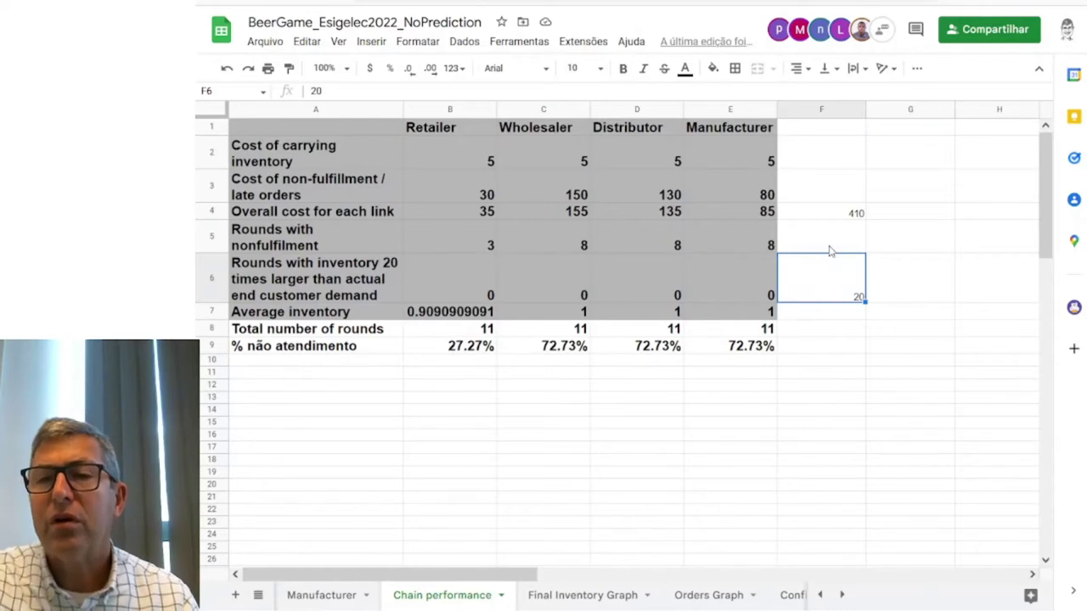
pyautogui.press('Delete')
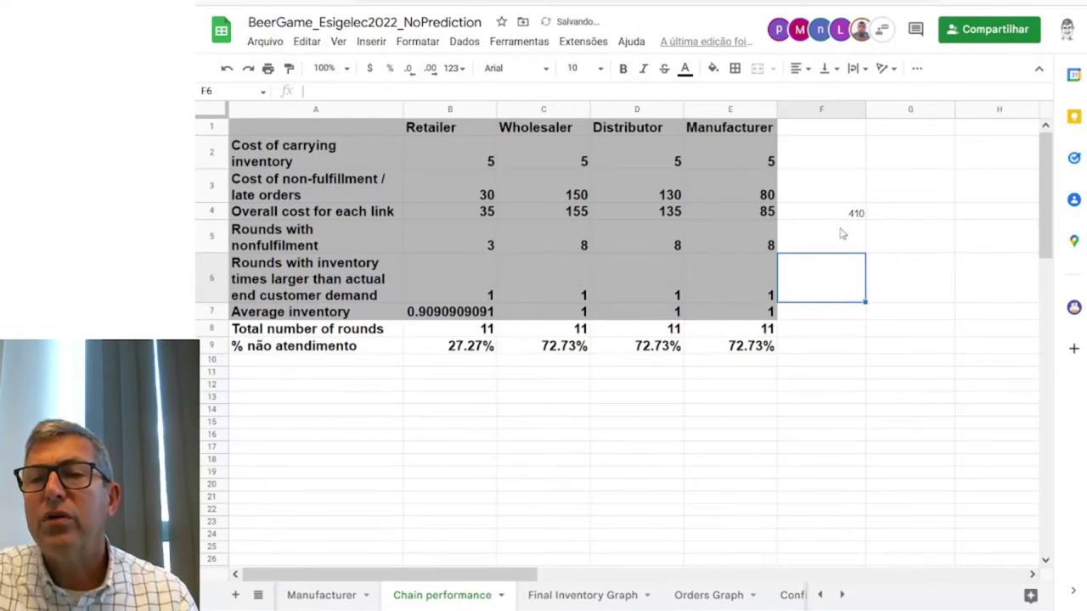
# - Label the cost total by entering "cost of repeating 10" in cell F3 of the Chain performance sheet
pyautogui.click(840, 212)
pyautogui.click(839, 197)
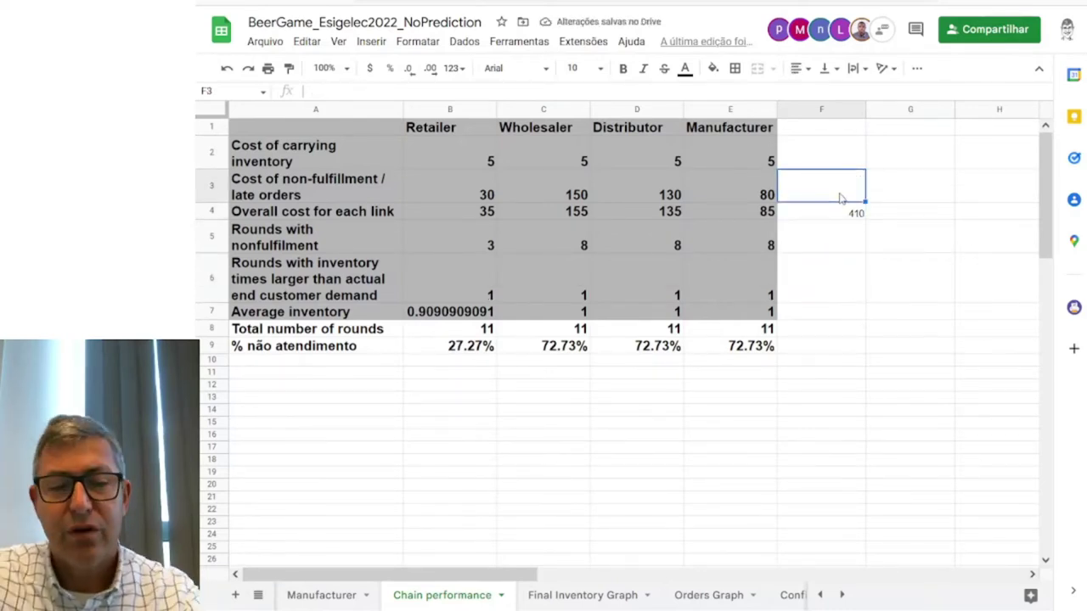
pyautogui.write('cost of repete')
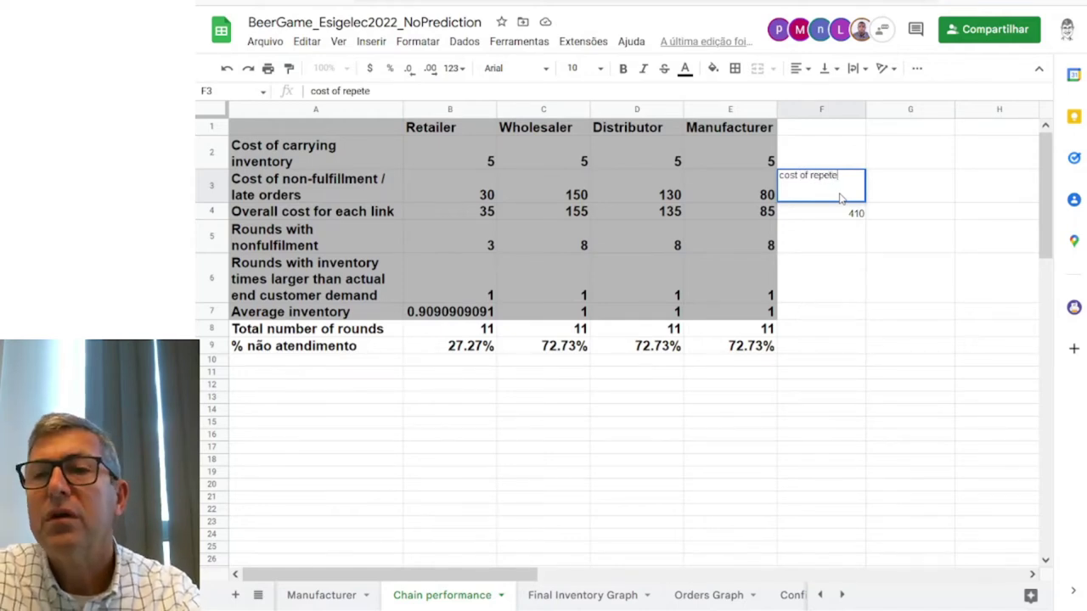
pyautogui.press('BackSpace')
pyautogui.write('ing 10')
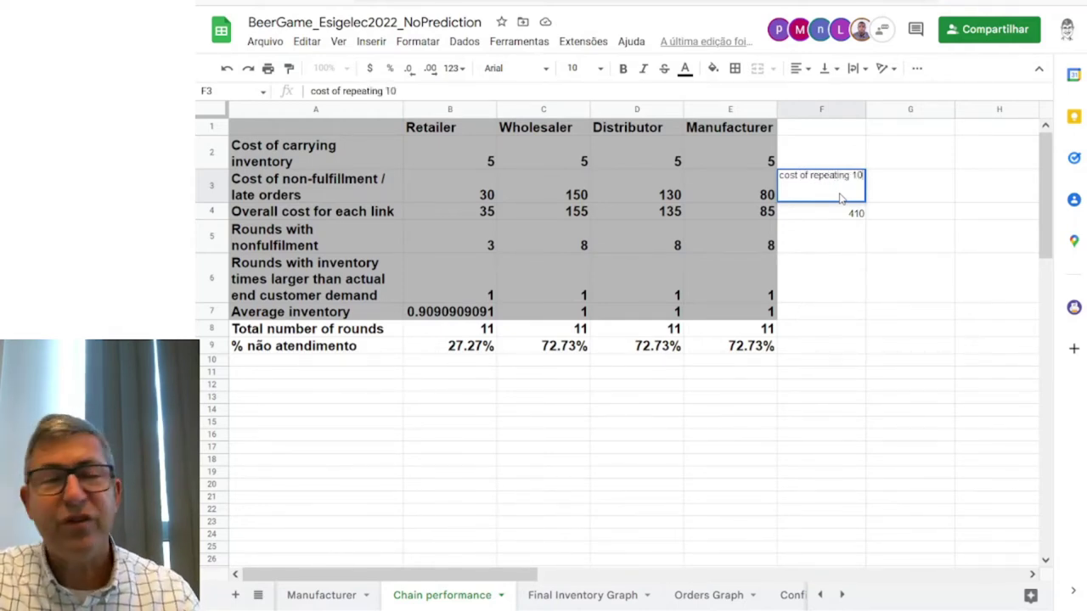
pyautogui.press('Return')
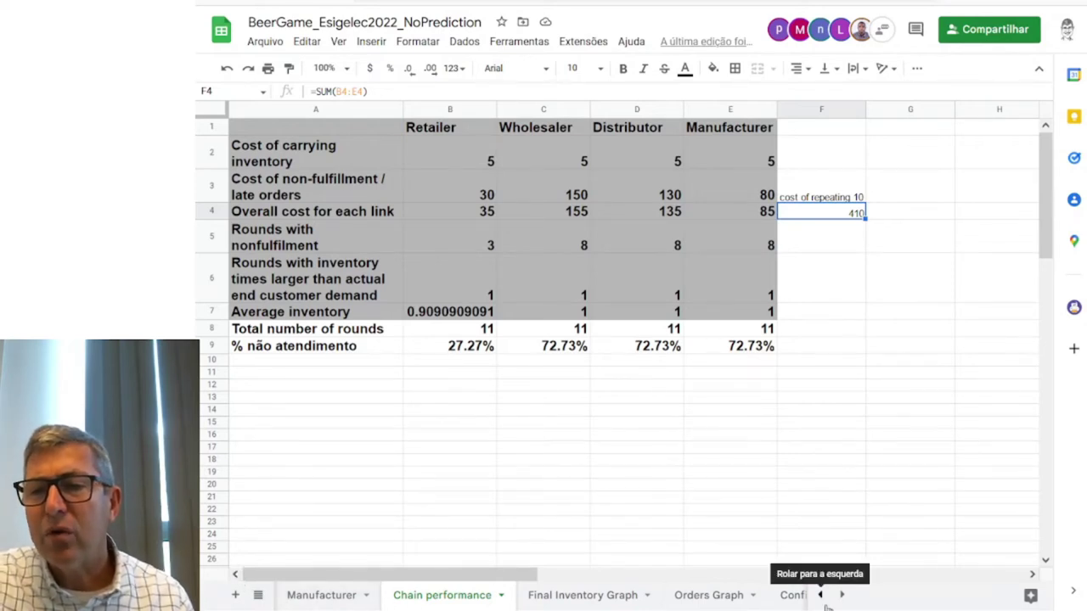
# - Delete the empty Sheet1 from the BeerGame_Esigelec2022_NoPrediction workbook and confirm the deletion
pyautogui.click(331, 596)
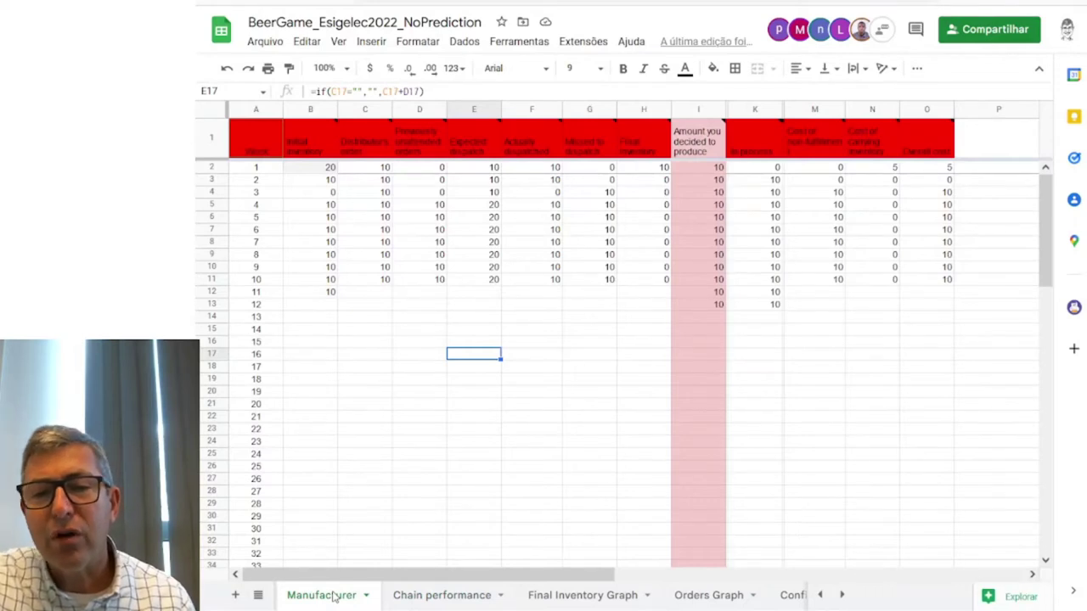
pyautogui.click(820, 595)
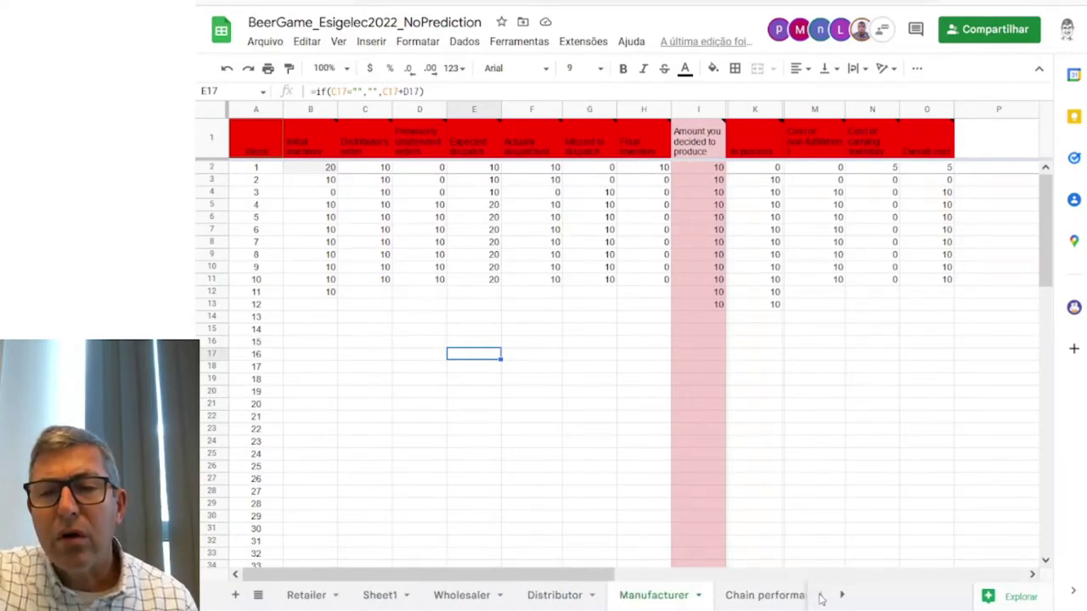
pyautogui.rightClick(391, 600)
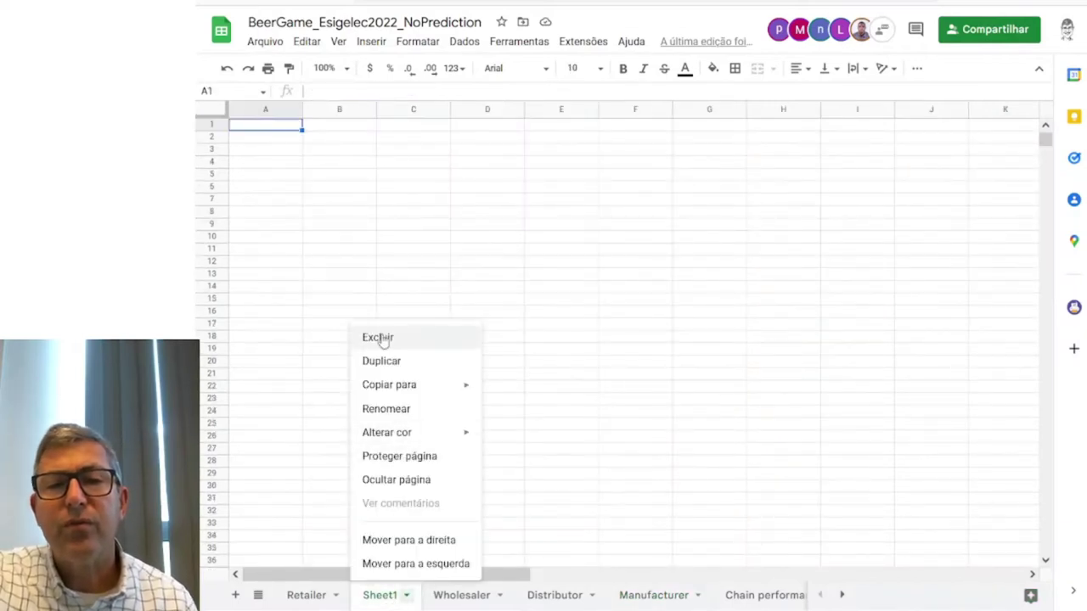
pyautogui.click(381, 338)
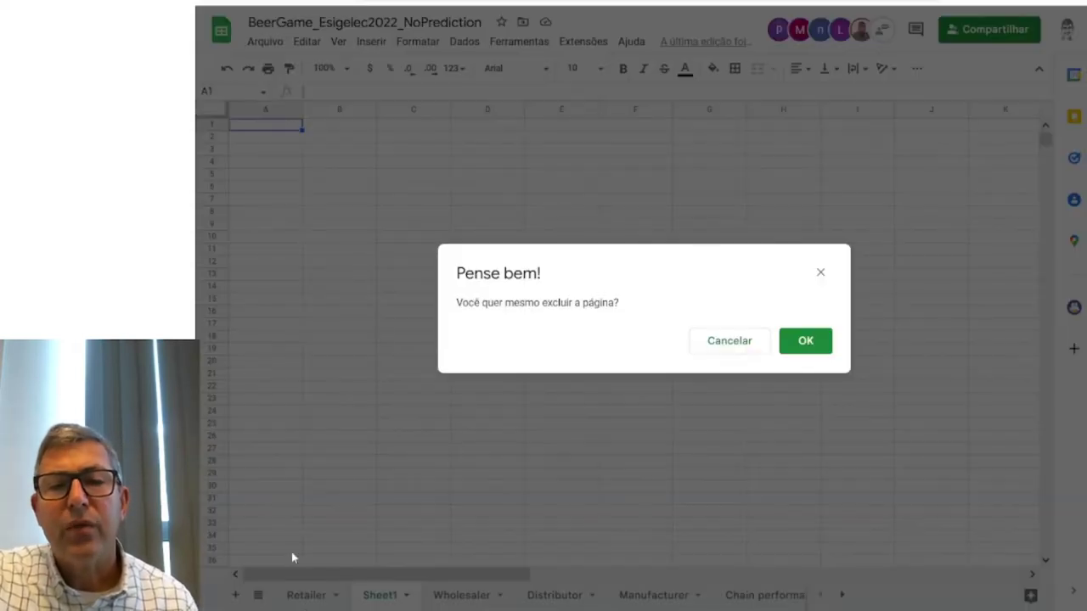
pyautogui.click(798, 346)
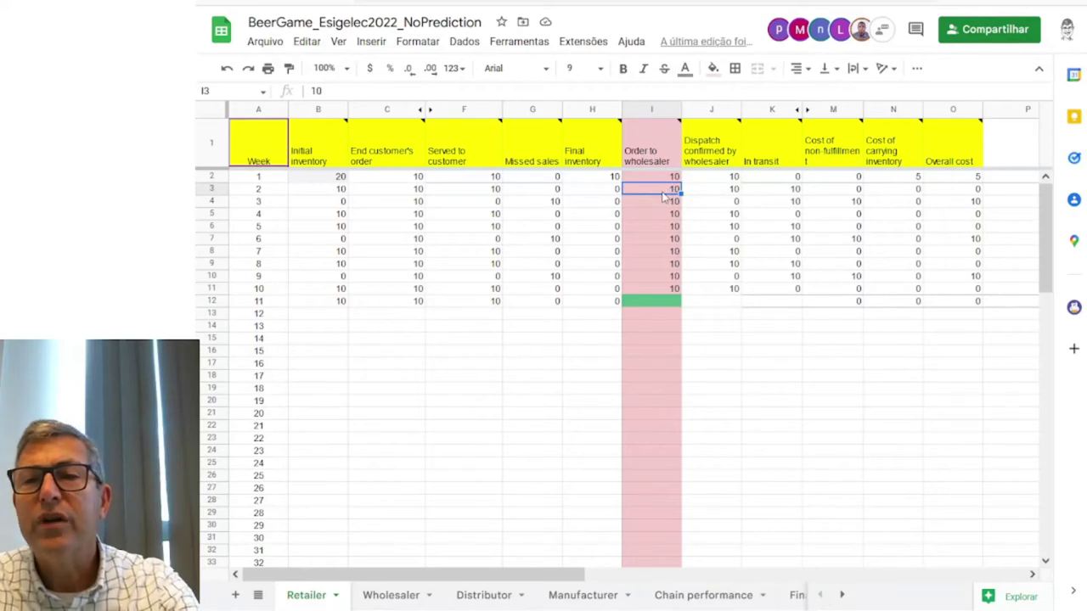
# - Try an order to the wholesaler of 20 for week 2 on the Retailer sheet, and restore it to 10
pyautogui.write('20')
pyautogui.press('Return')
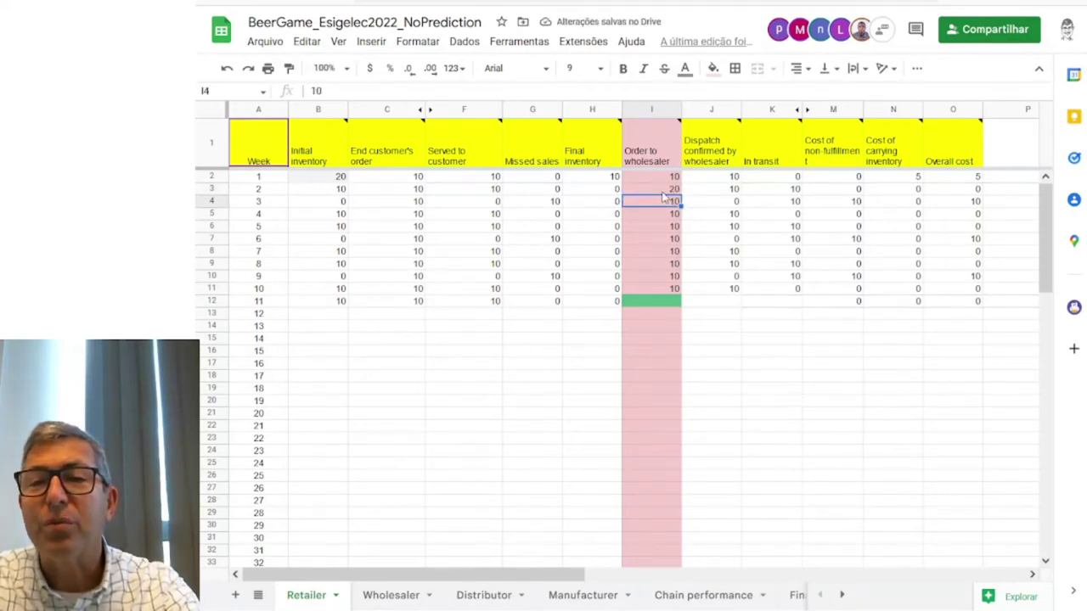
pyautogui.click(663, 194)
pyautogui.hotkey('ctrl', 'z')
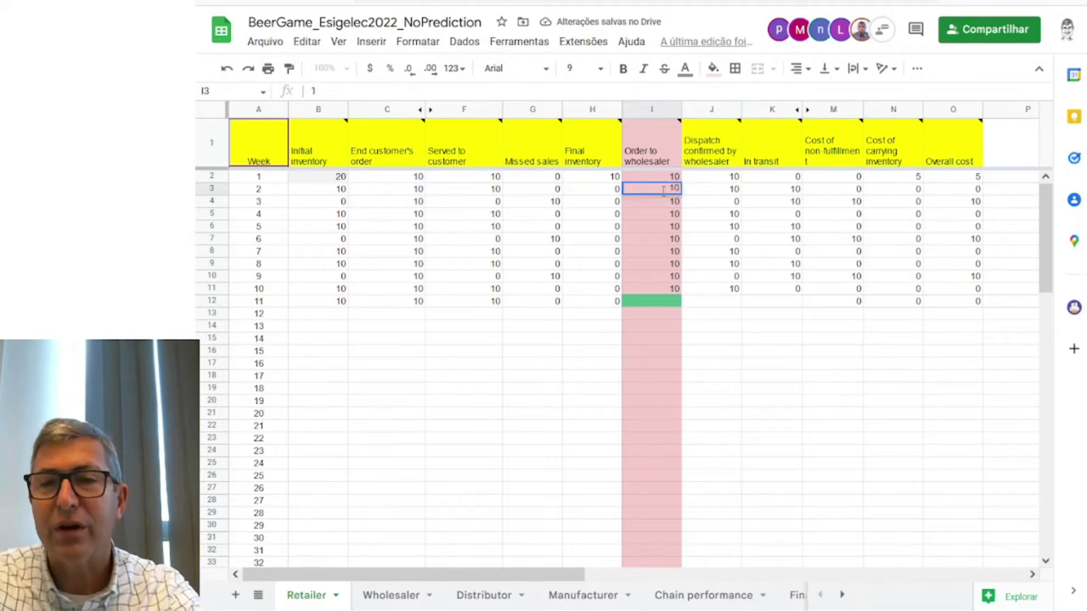
# - Try an order to the wholesaler of 20 for week 1, examine its effect on the following weeks, and undo it
pyautogui.click(660, 181)
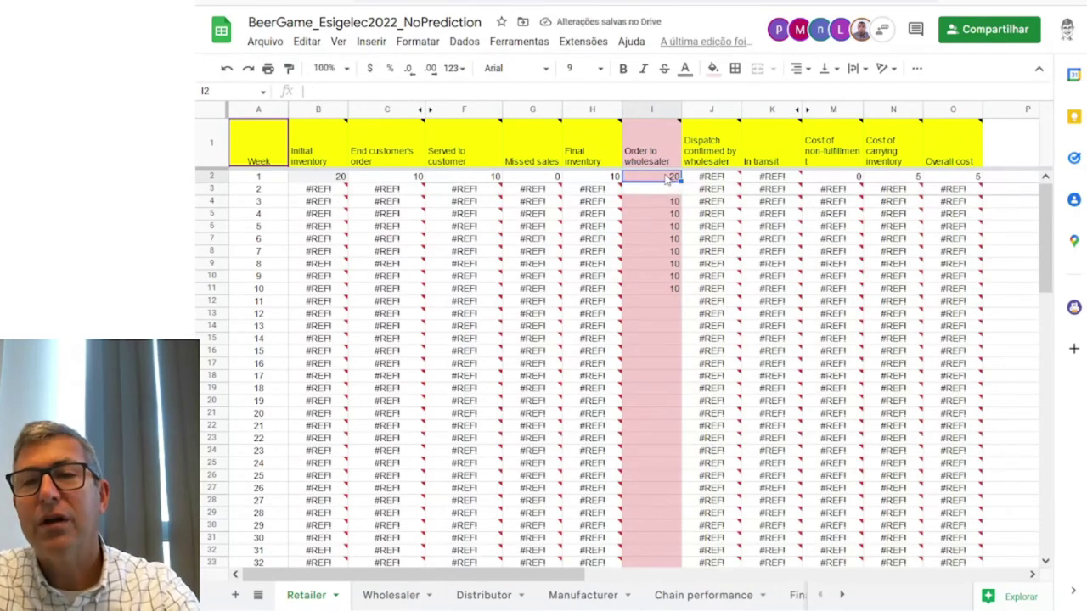
pyautogui.press('Return')
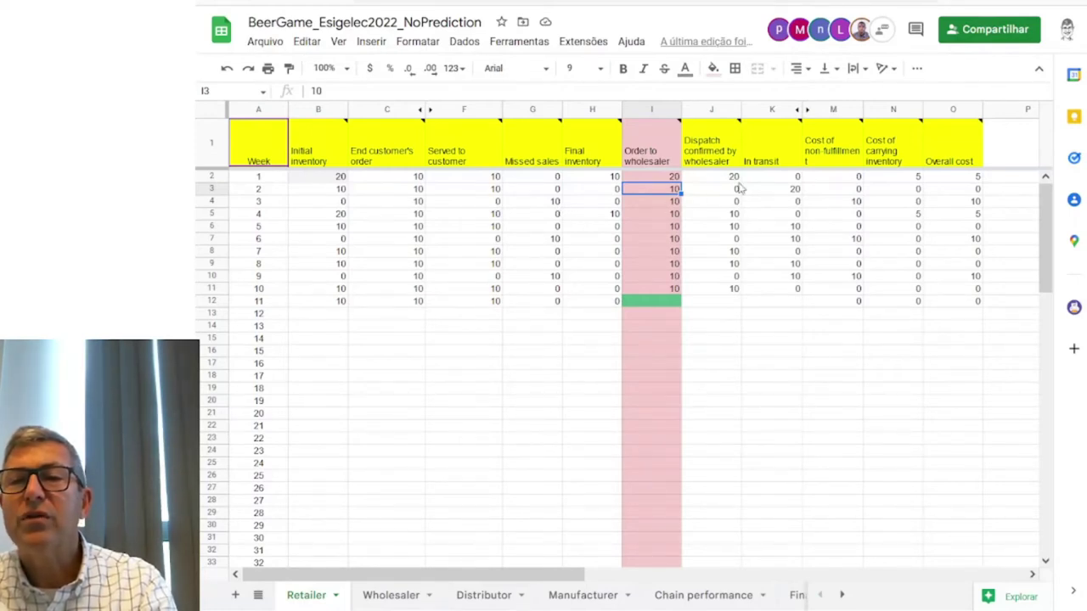
pyautogui.rightClick(328, 204)
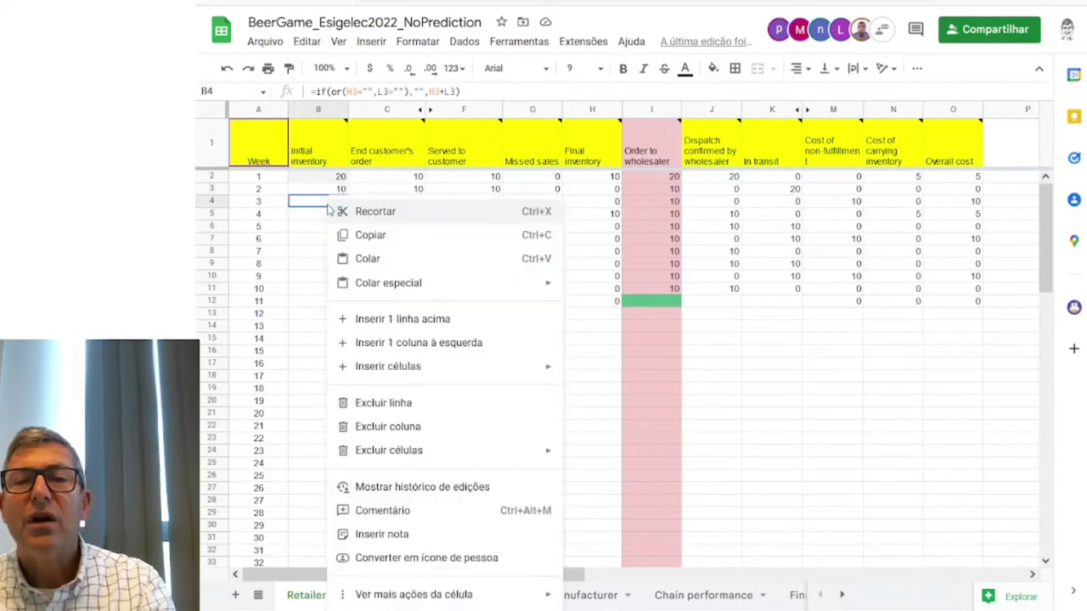
pyautogui.click(313, 210)
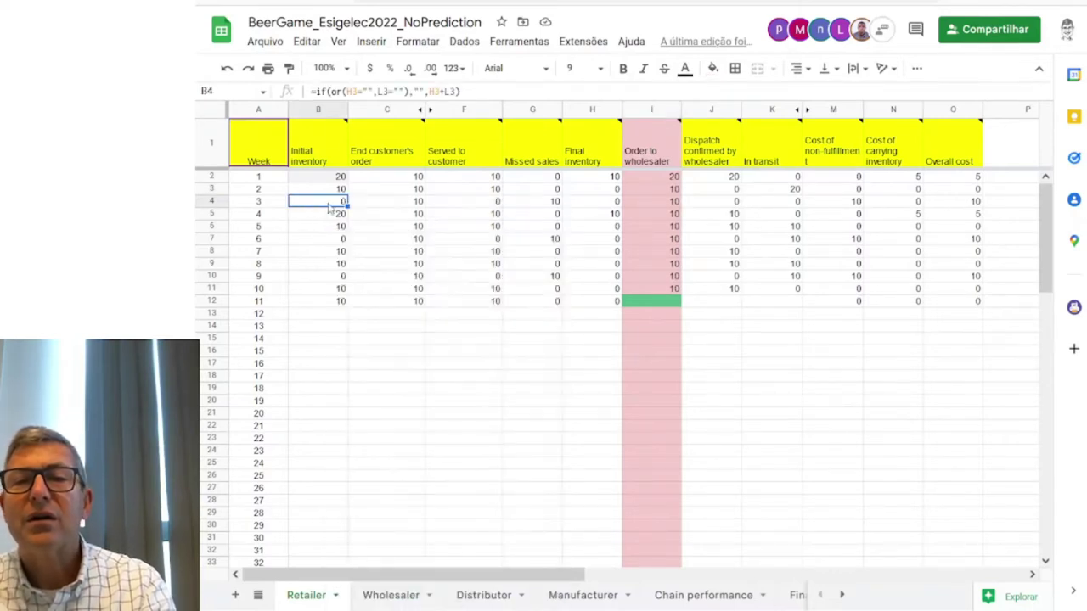
pyautogui.rightClick(661, 178)
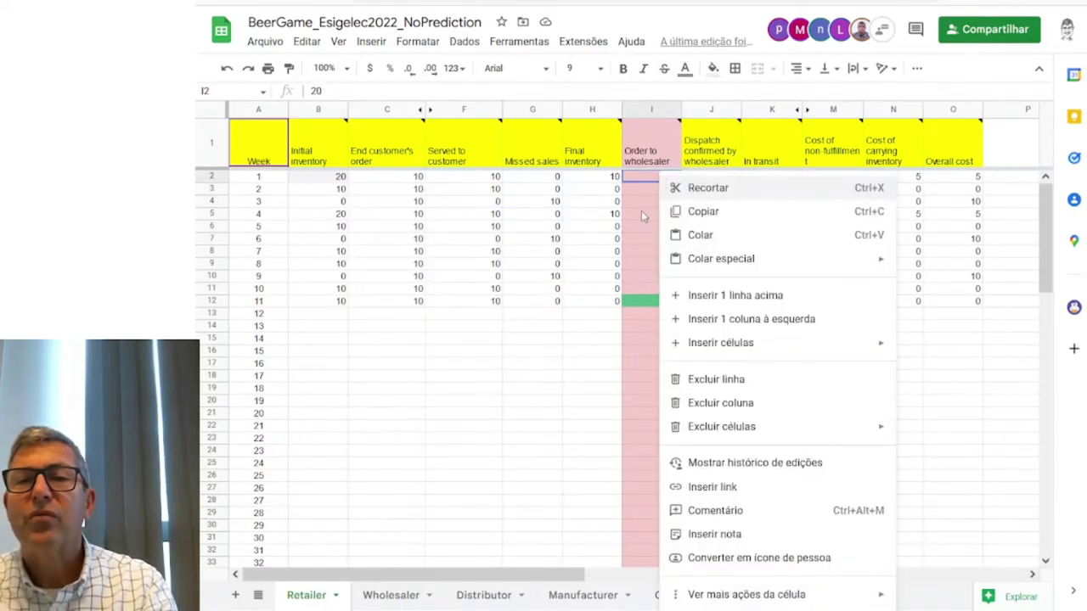
pyautogui.click(639, 178)
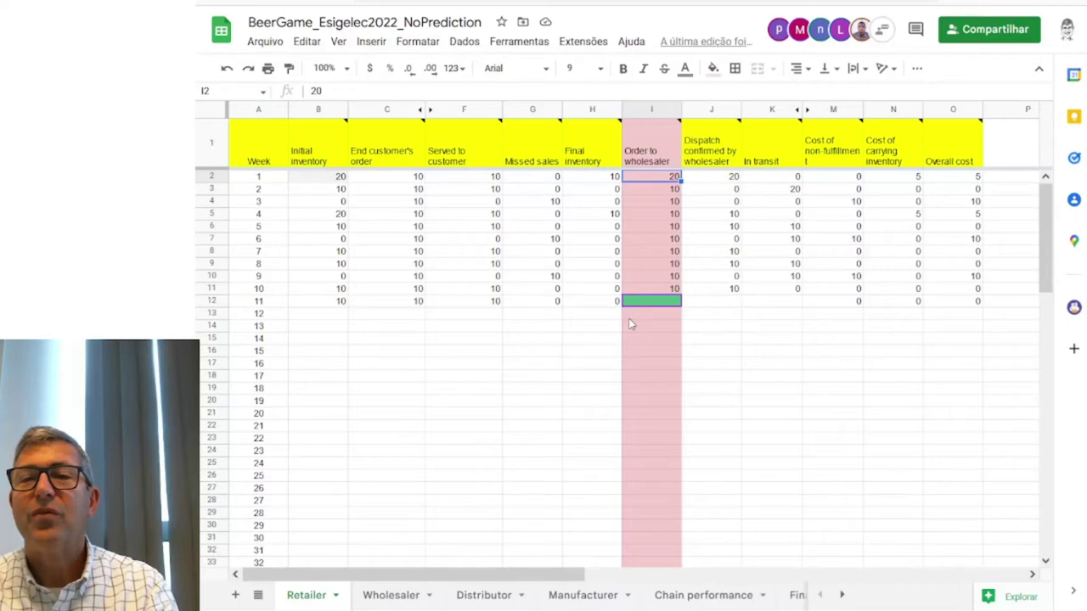
pyautogui.click(656, 201)
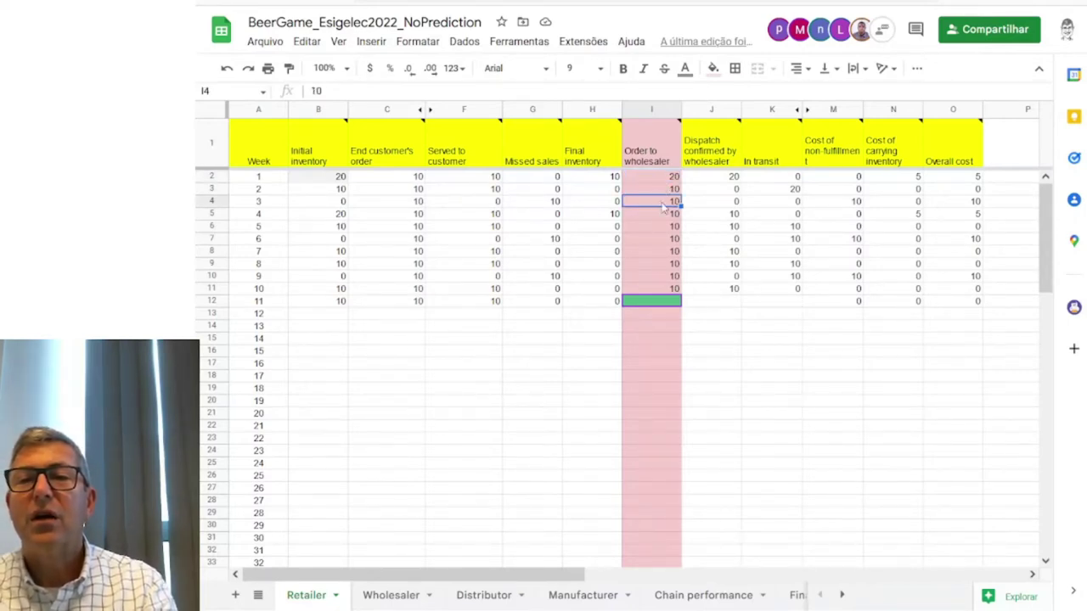
pyautogui.click(659, 216)
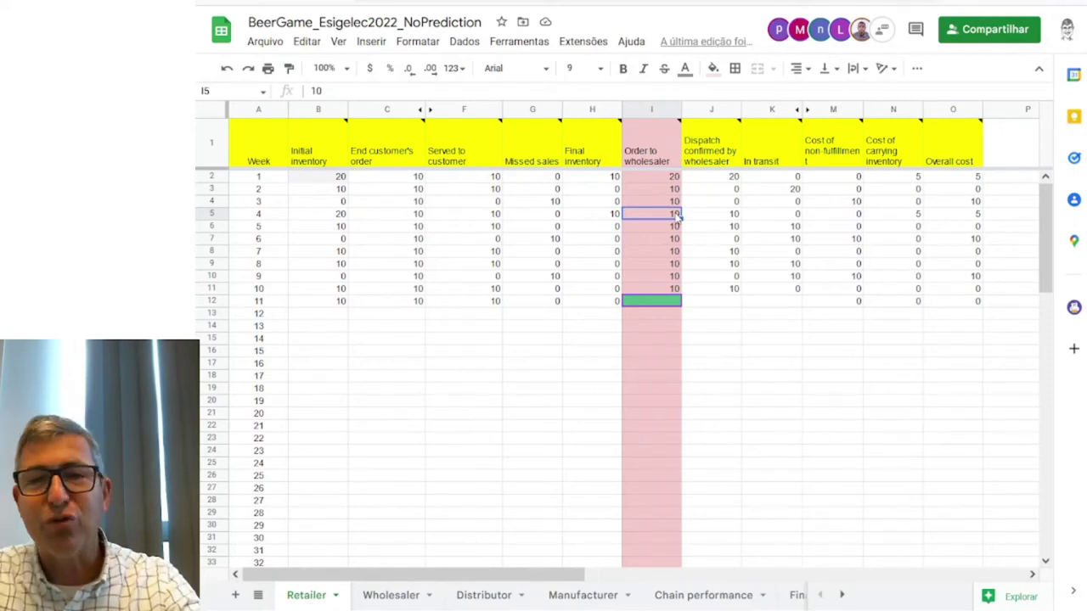
pyautogui.hotkey('ctrl', 'z')
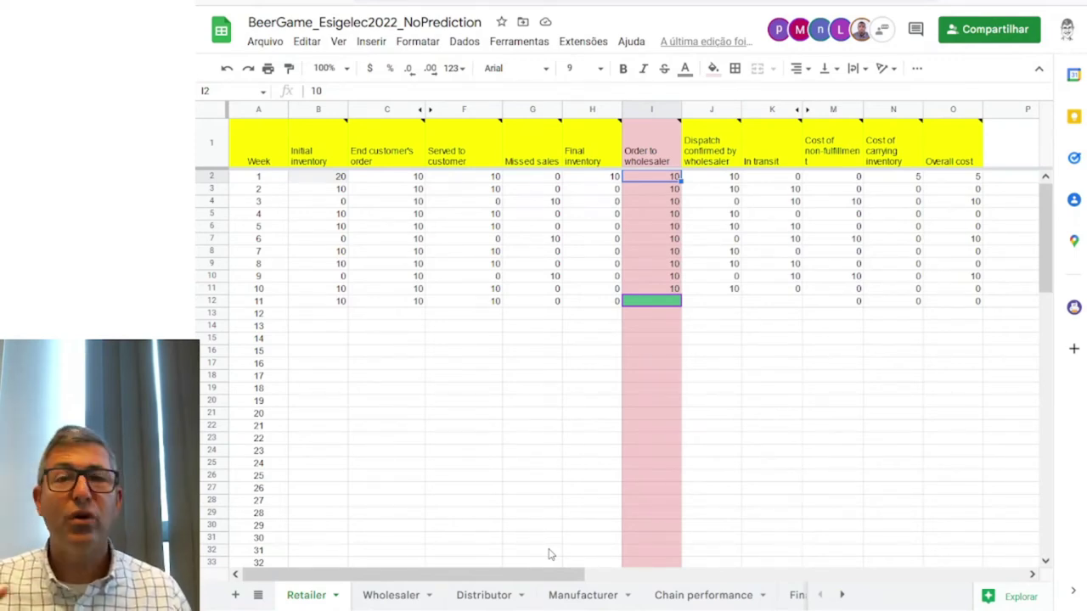
# - Total the overall costs of all four links in F4 of the BeerGame_Esigelec2022 workbook's Chain performance sheet with =soma(B4:E4)
pyautogui.click(717, 599)
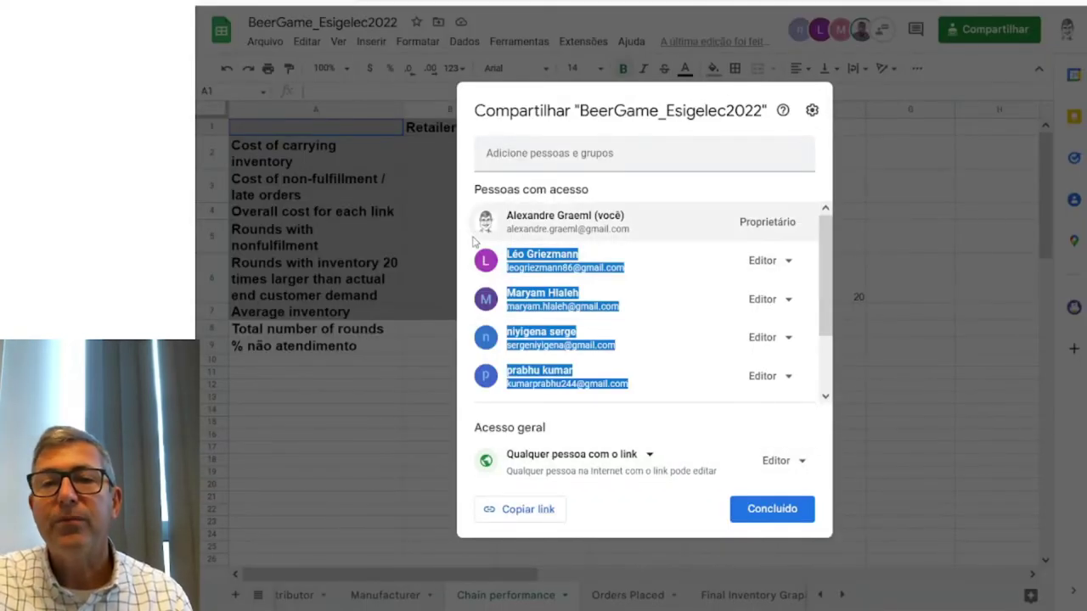
pyautogui.click(353, 398)
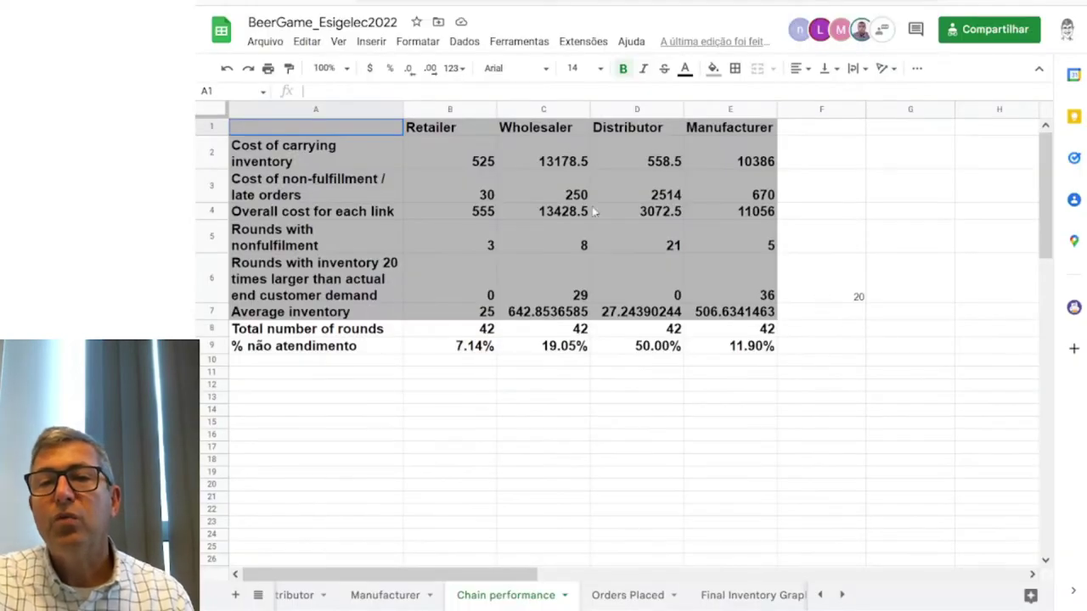
pyautogui.click(819, 214)
pyautogui.write('=soma(')
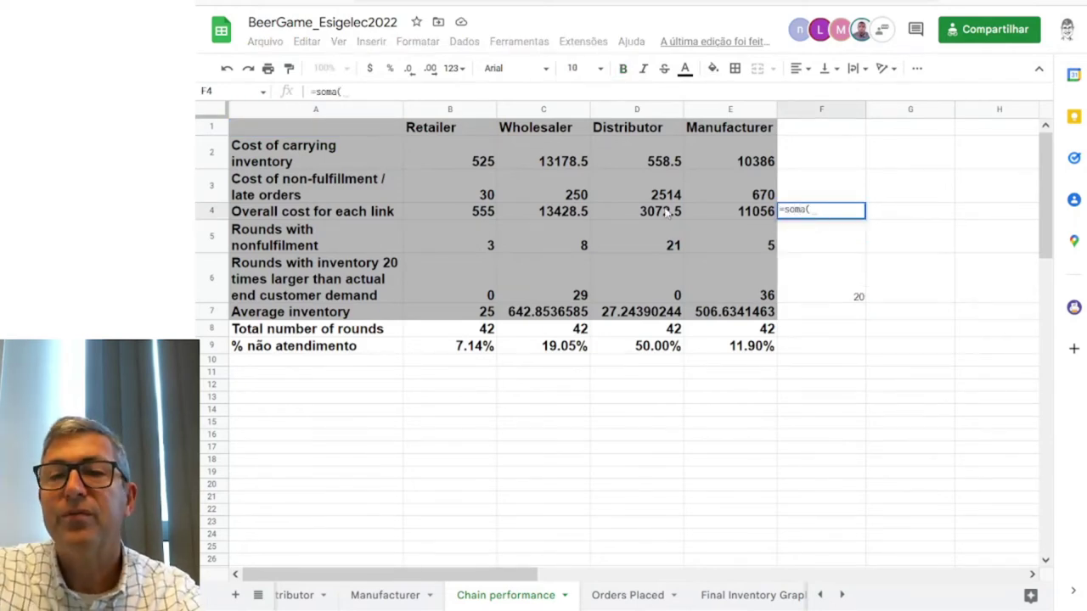
pyautogui.moveTo(483, 212); pyautogui.dragTo(739, 213)
pyautogui.rightClick(739, 210)
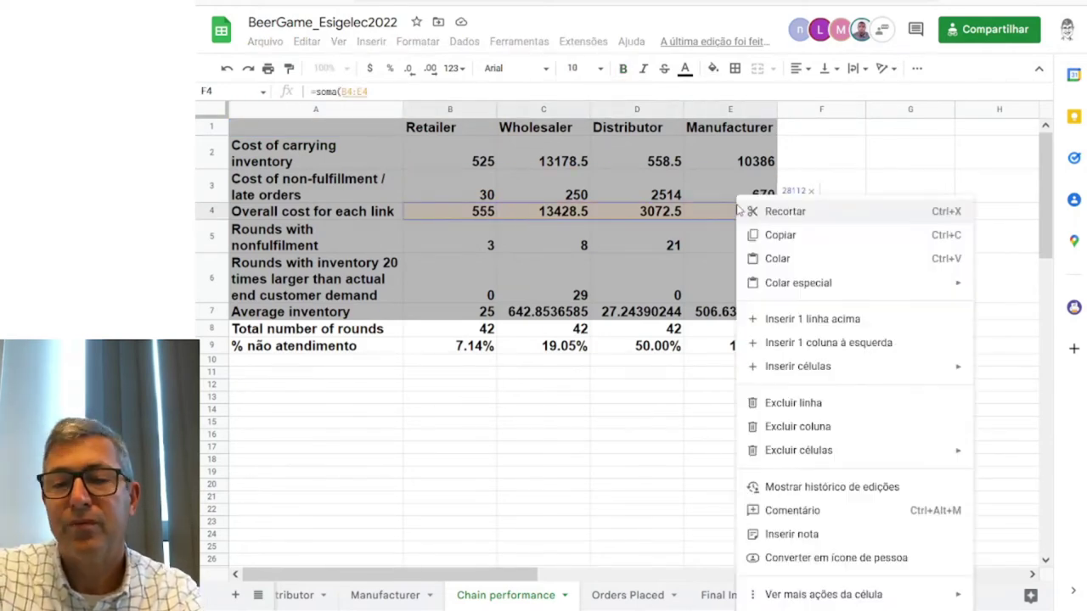
pyautogui.press('Escape')
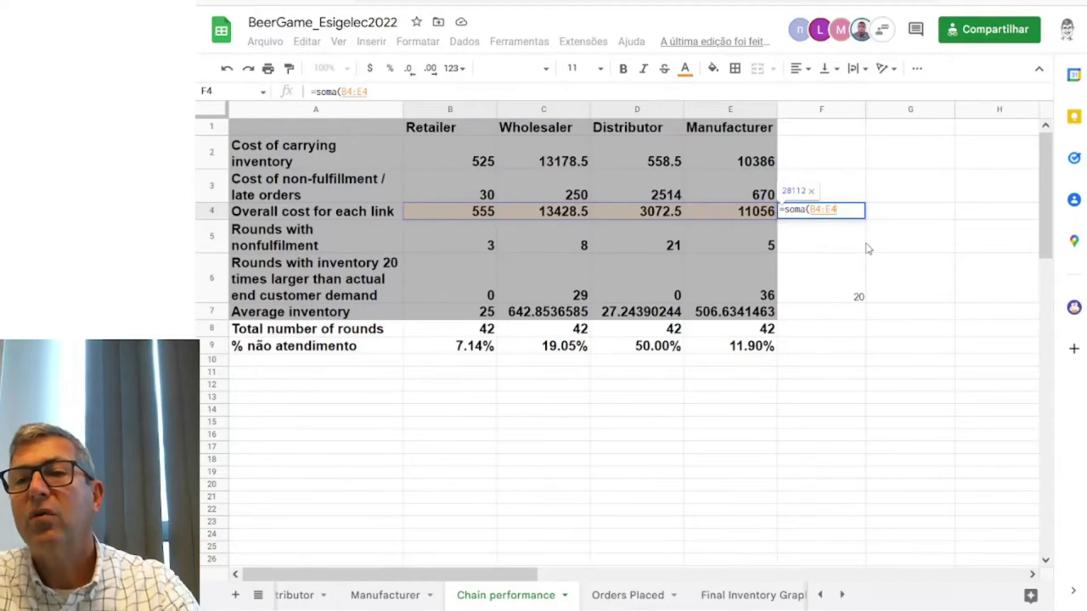
pyautogui.click(845, 212)
pyautogui.write(')')
pyautogui.press('Return')
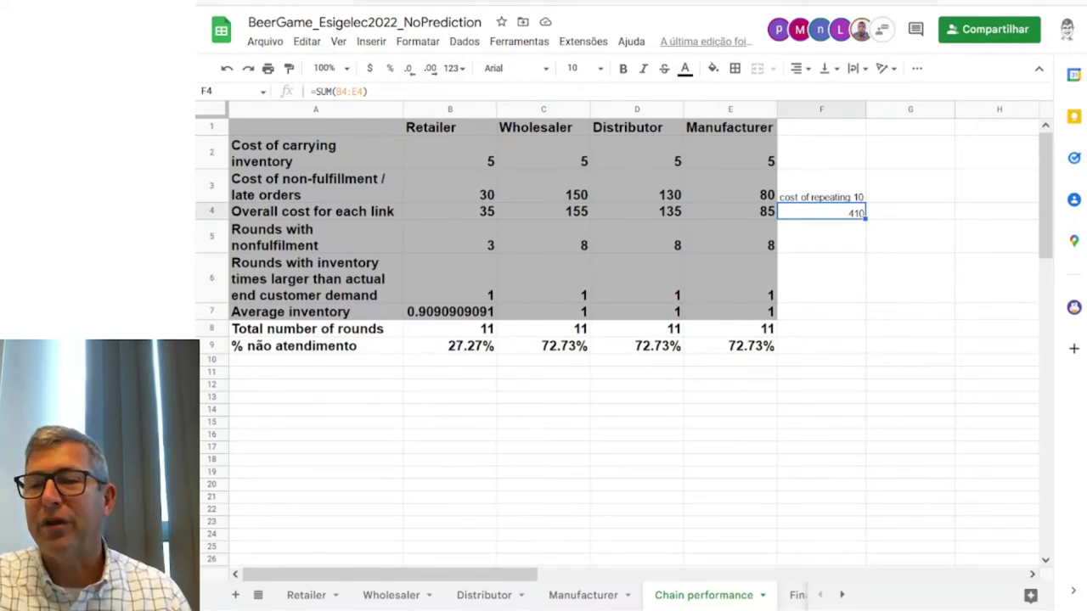
# - Switch from the NoPrediction workbook to the BeerGame_Esigelec2022 Chain performance sheet to compare the total costs
pyautogui.hotkey('alt', 'Tab')
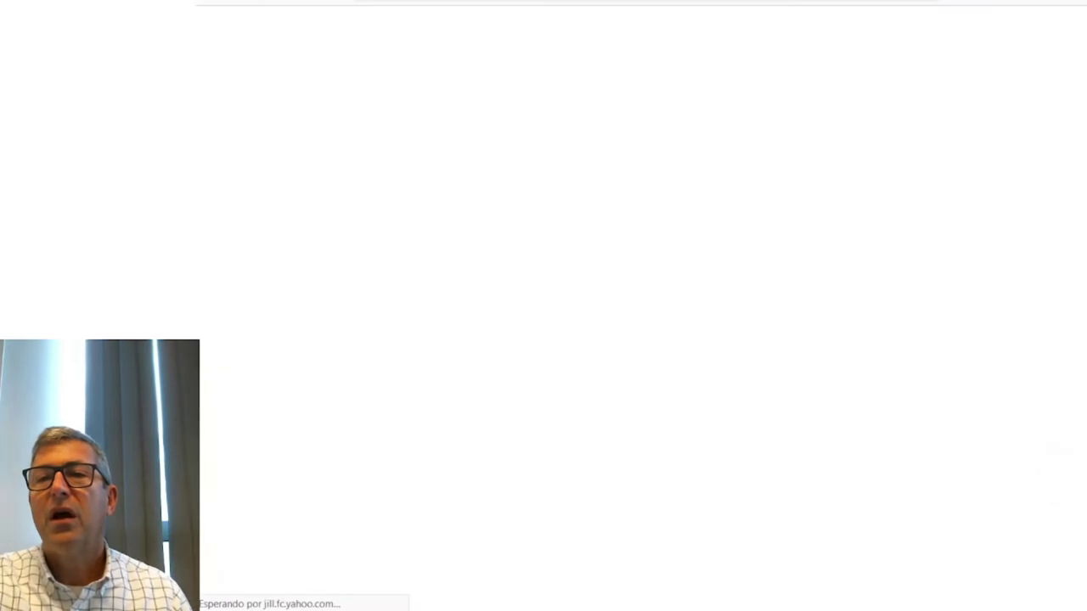
pyautogui.hotkey('alt', 'Tab')
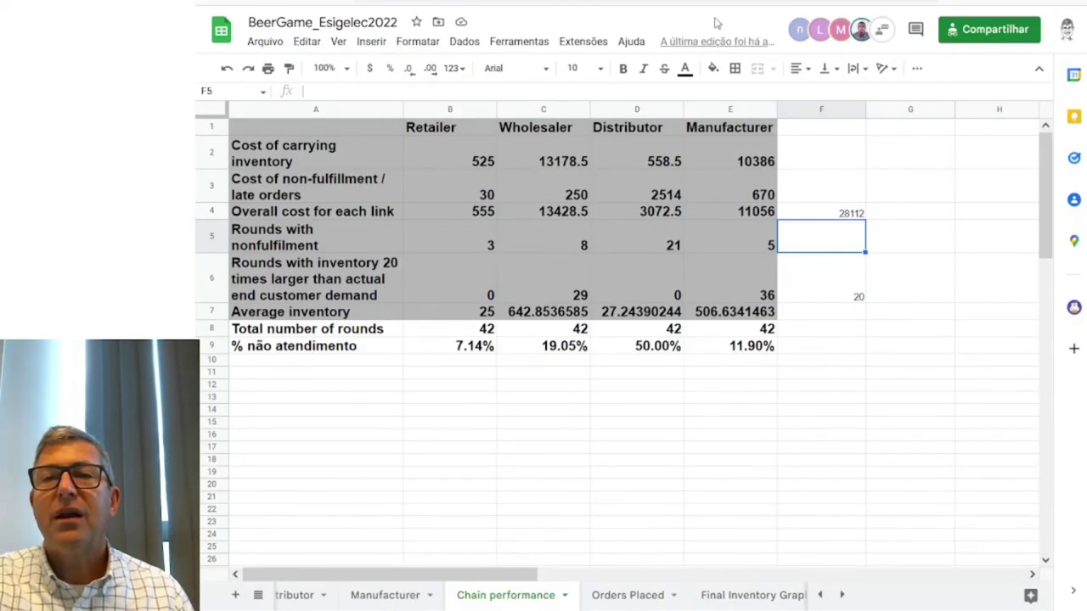